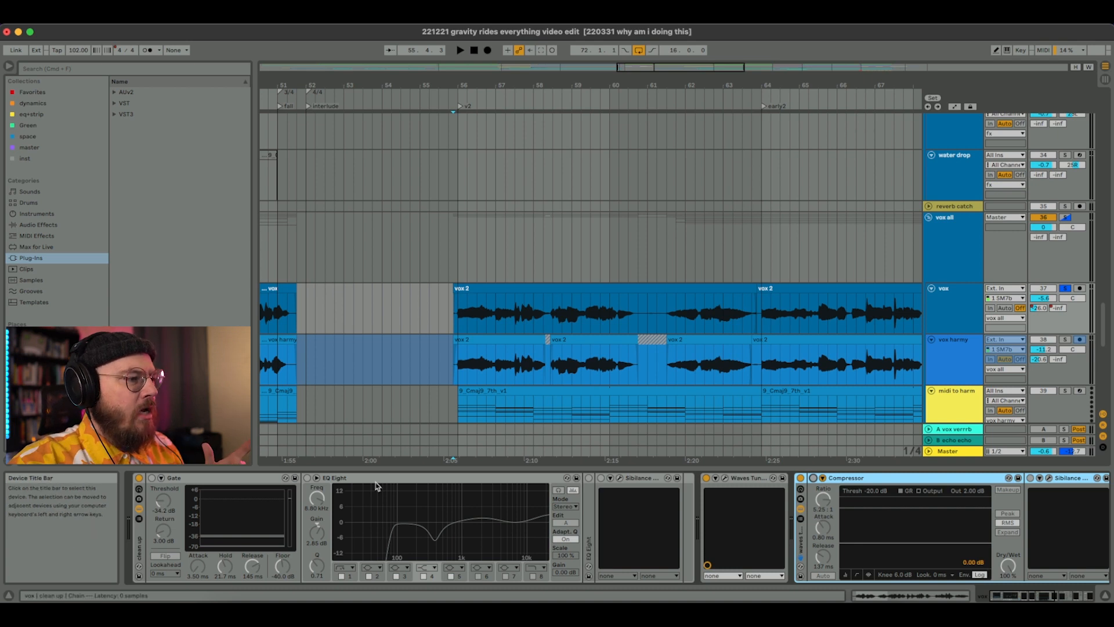
- Activate the Gate, trying EQ Eight and Sibilance on as well before bypassing those two, and select the Gate
click(152, 477)
click(307, 477)
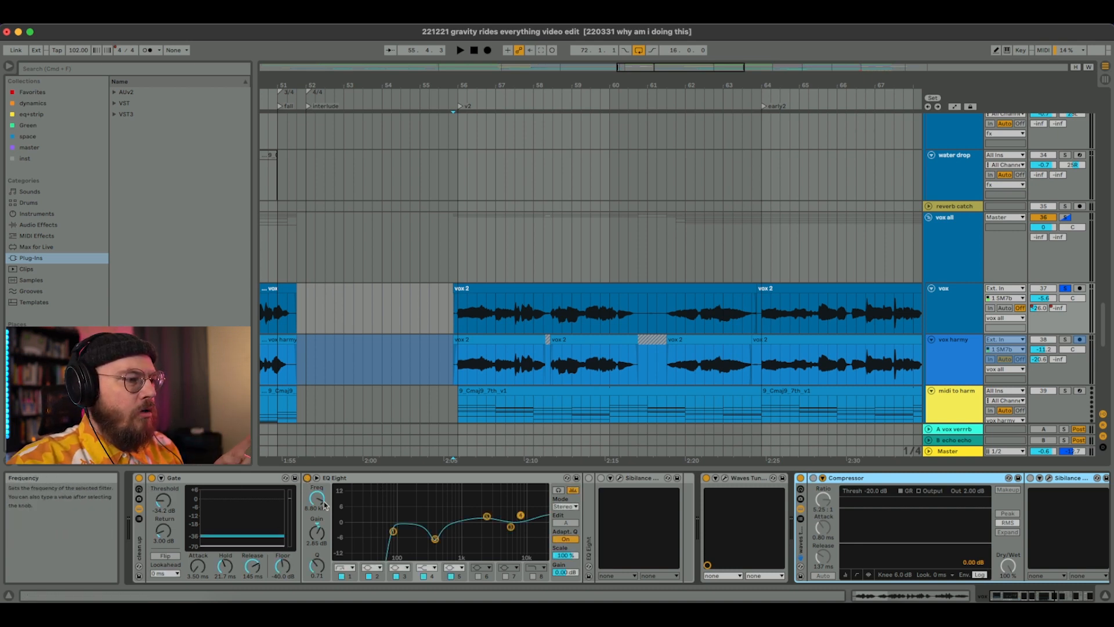
click(601, 478)
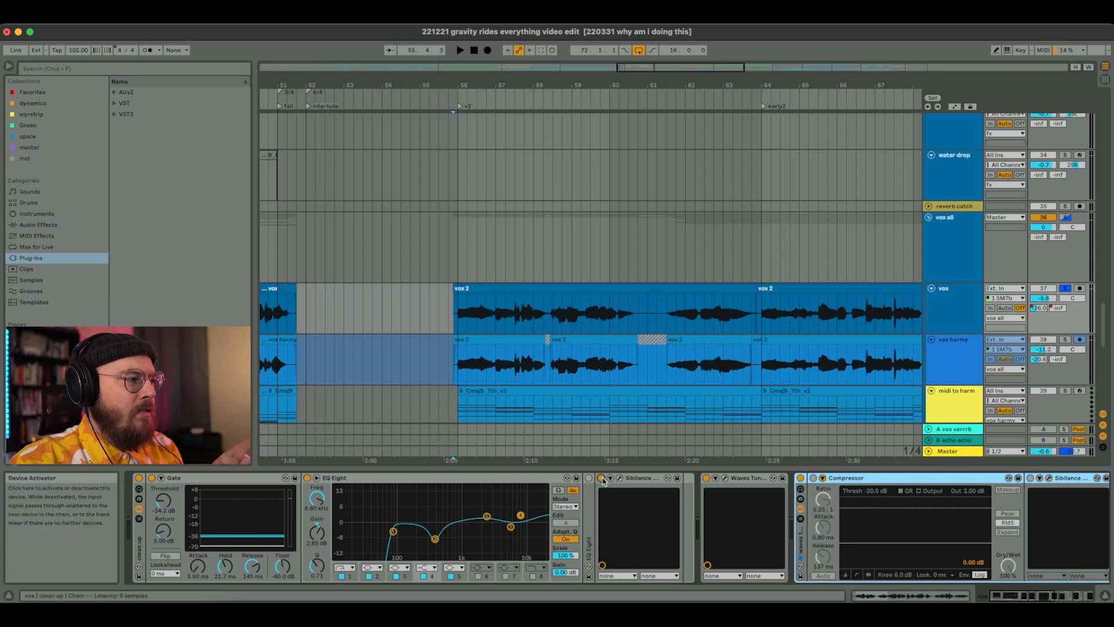
click(601, 477)
click(306, 477)
click(239, 477)
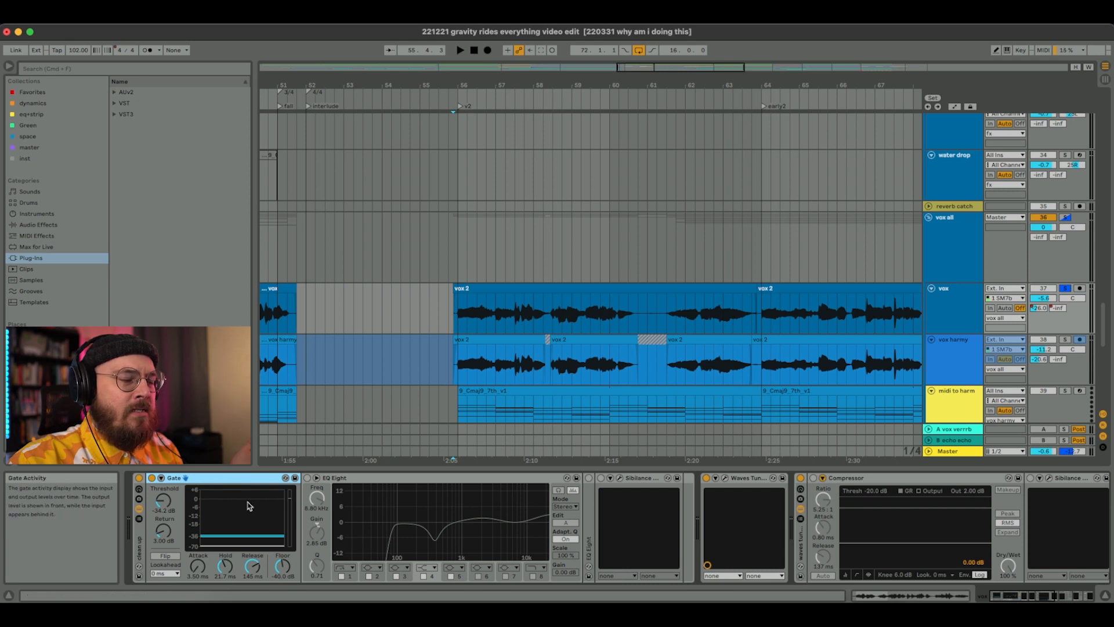
- Examine the vox track's clips across verse 2 and the silent gap around bars 71 to 72
scroll(618, 328, right, 5)
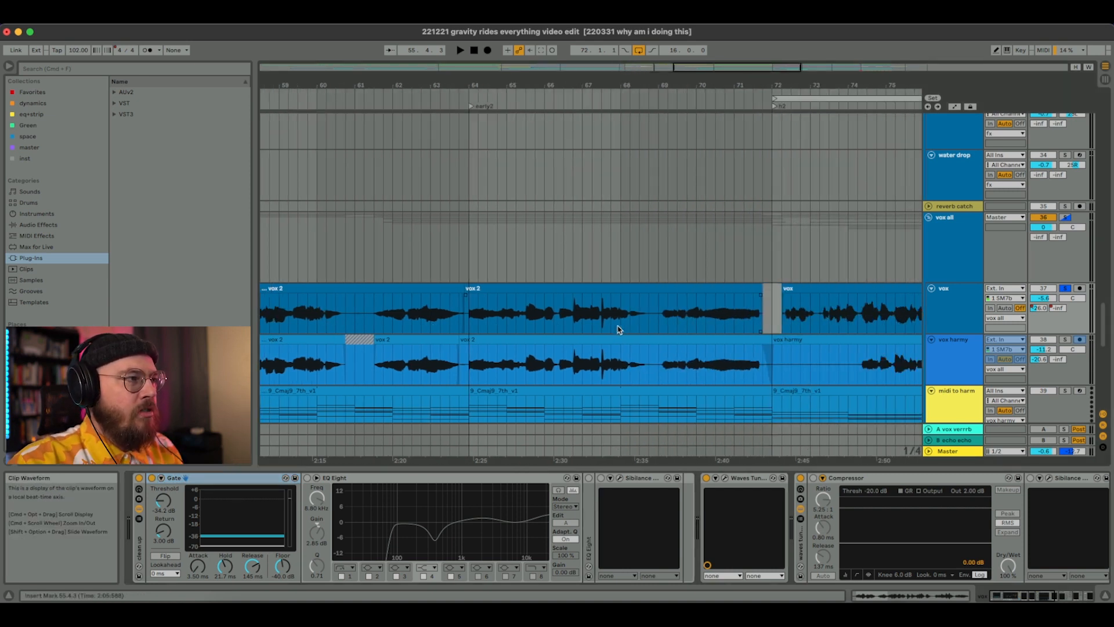
drag(782, 314, 763, 312)
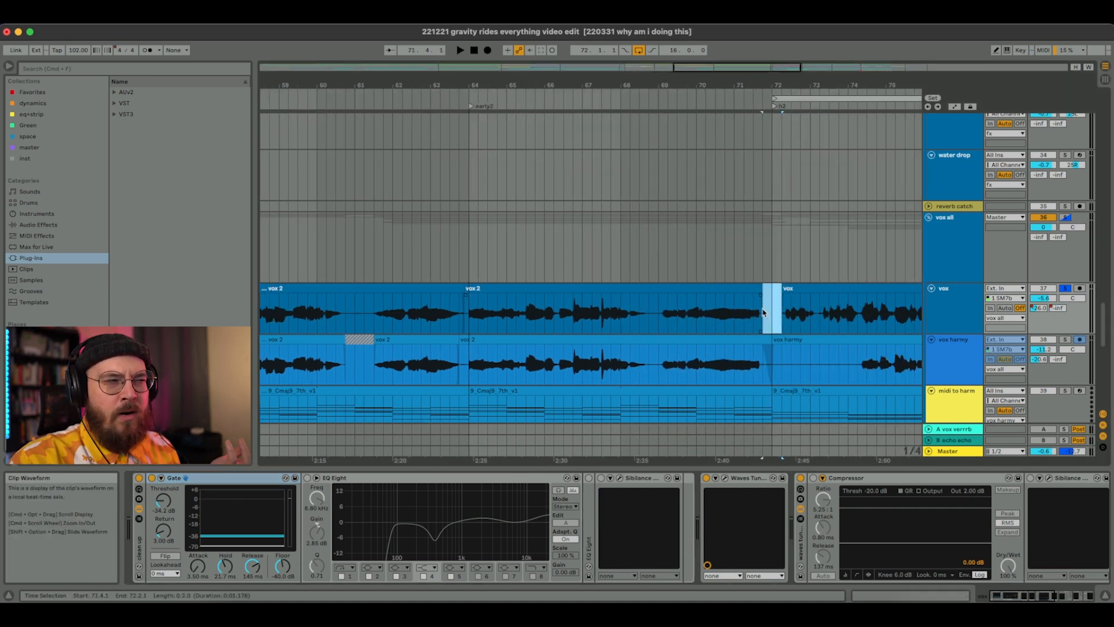
scroll(763, 314, left, 4)
click(451, 316)
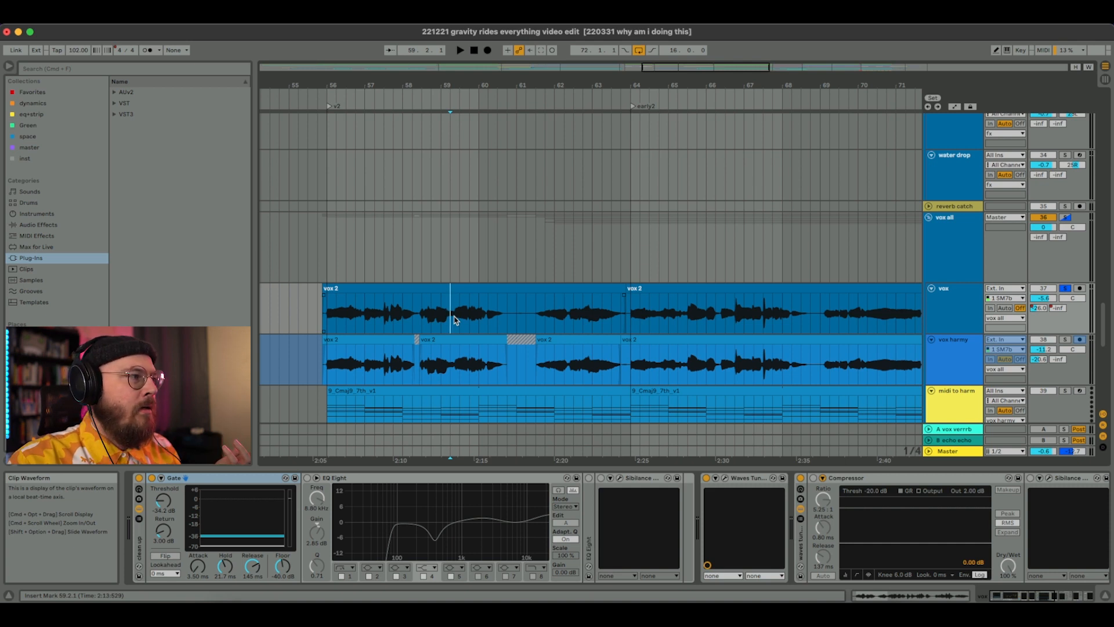
scroll(455, 319, left, 1)
scroll(454, 319, right, 1)
scroll(454, 319, right, 3)
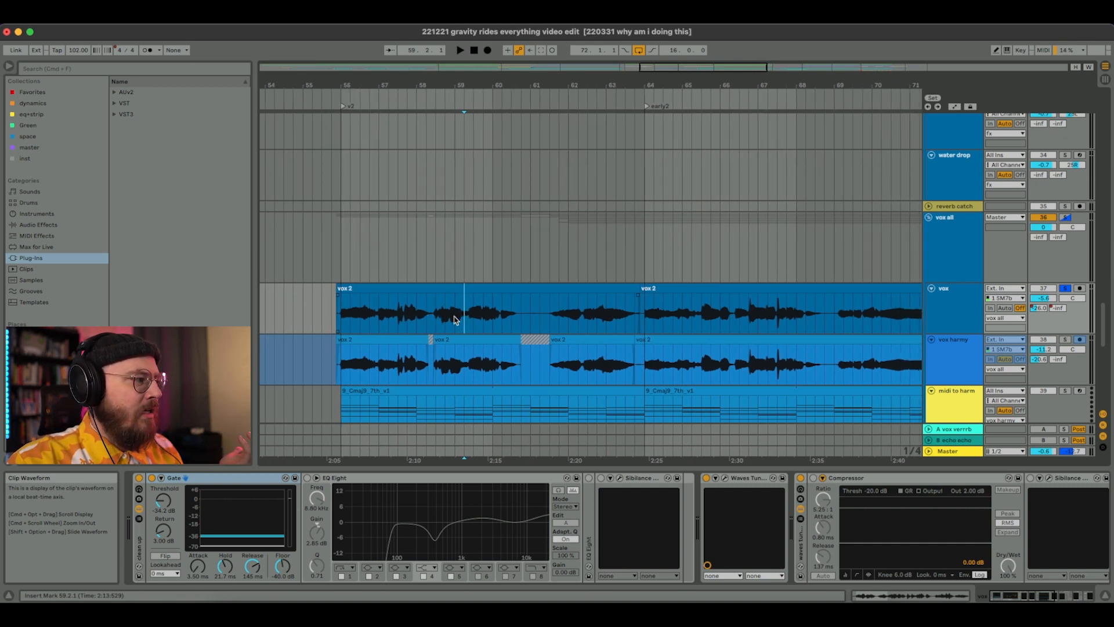
scroll(454, 319, right, 1)
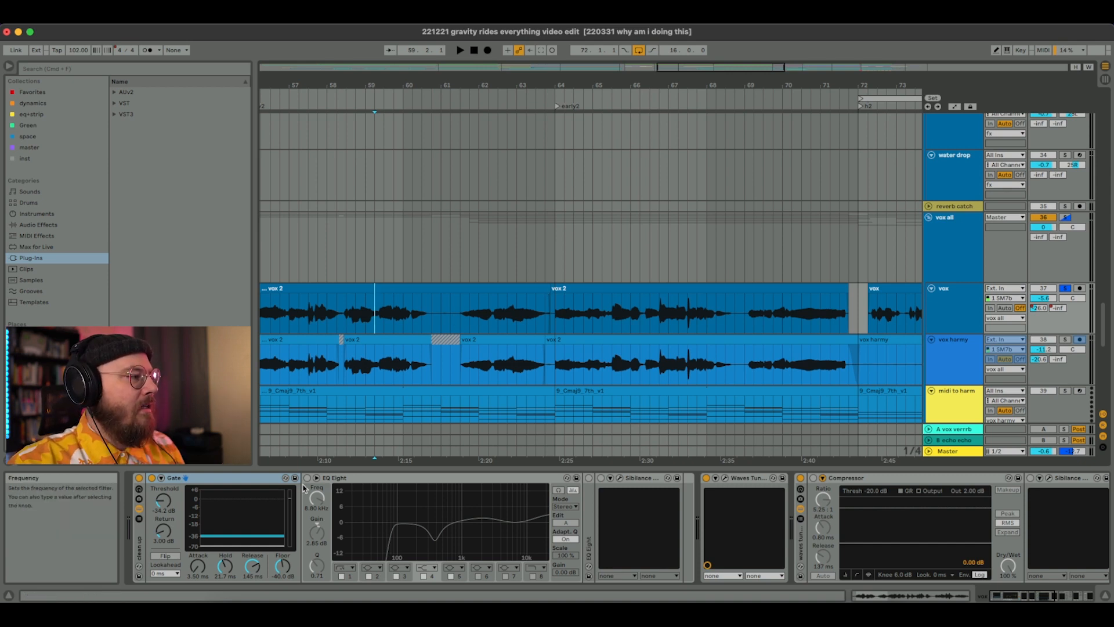
- Play the vocal from the start of the first vox 2 clip, comparing it with EQ Eight on and off
scroll(412, 290, left, 8)
click(475, 313)
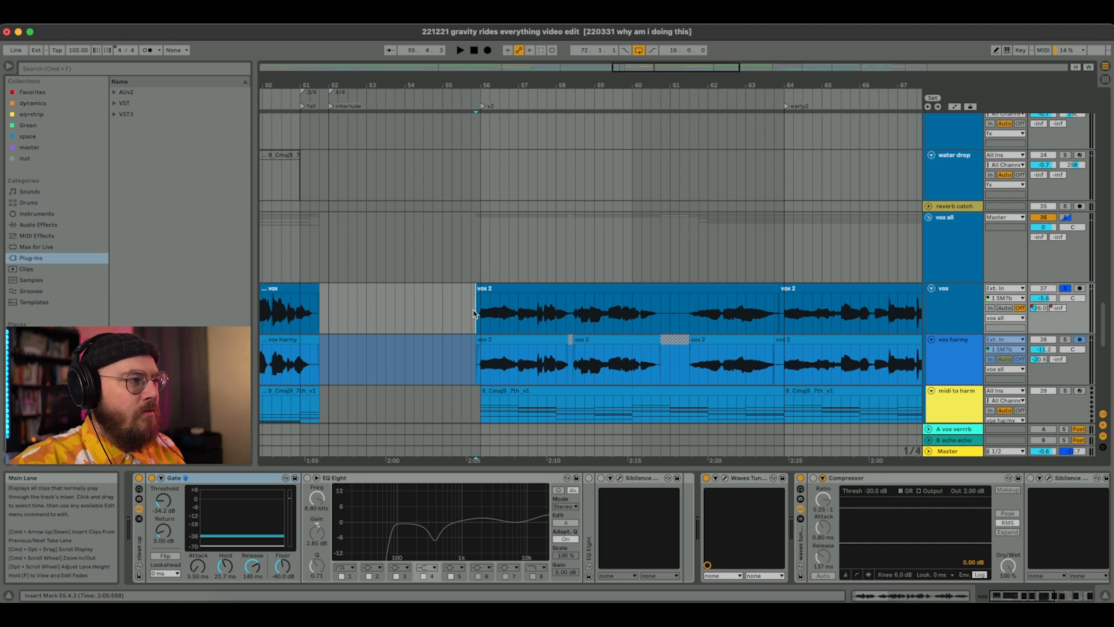
key(space)
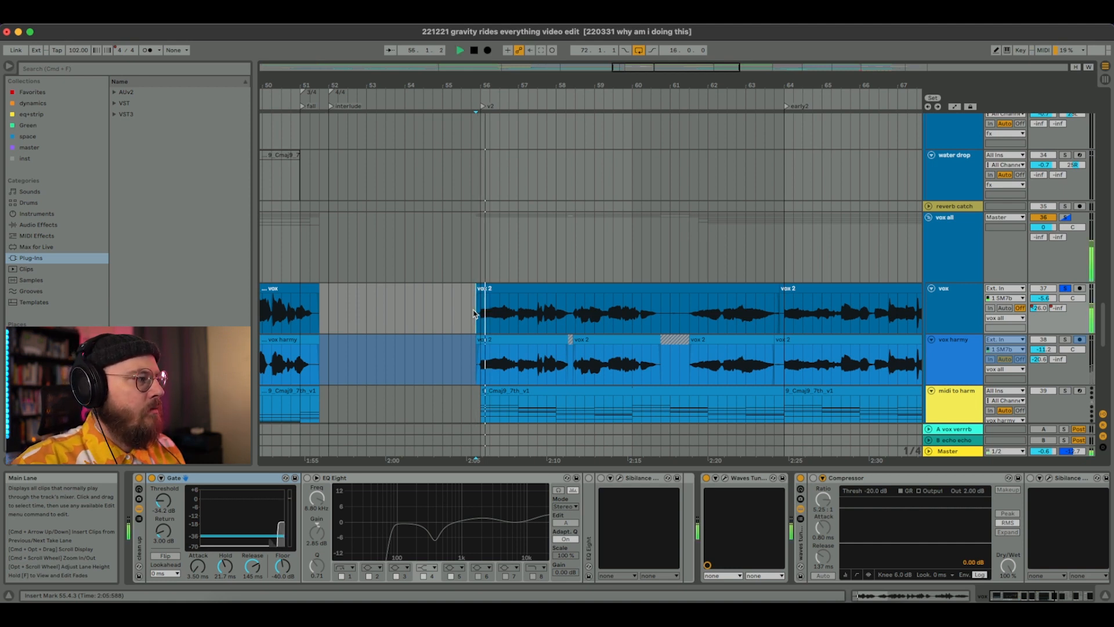
click(307, 478)
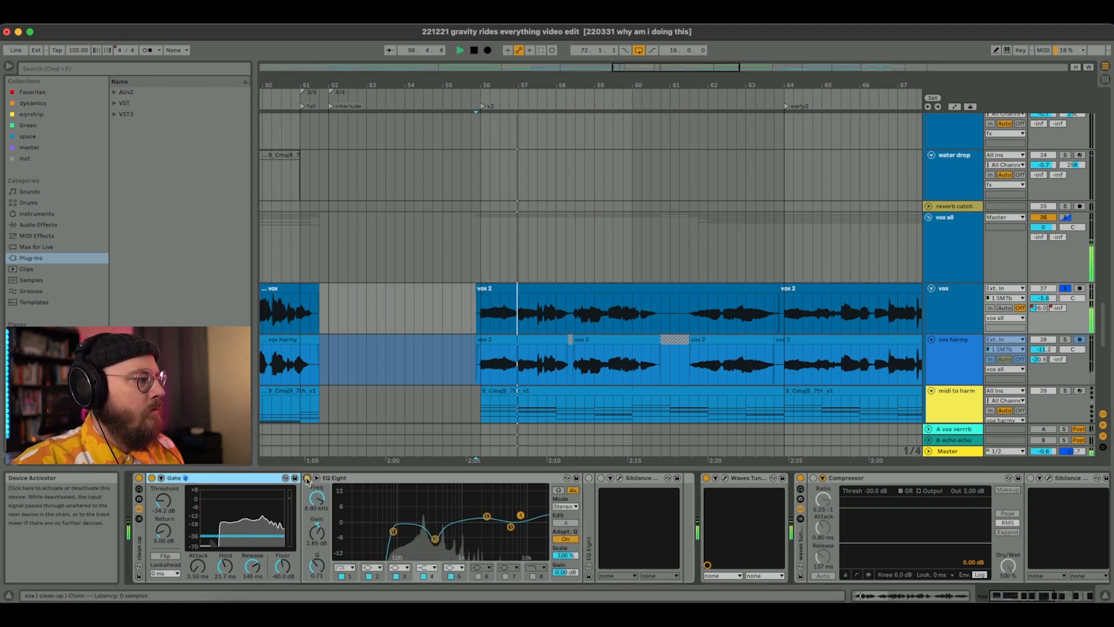
click(306, 478)
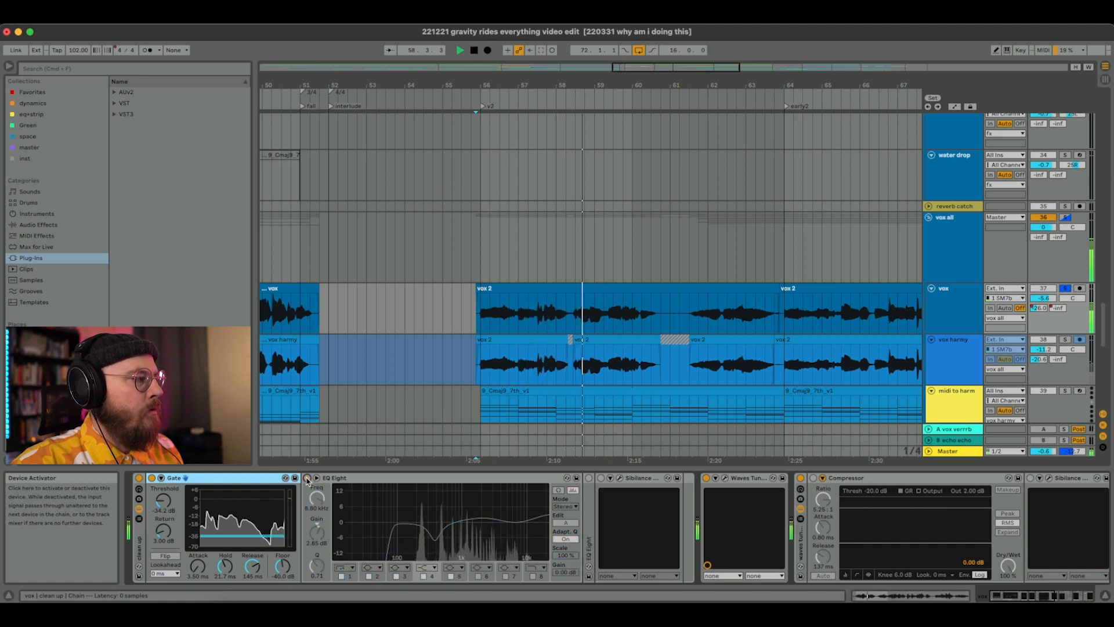
click(307, 479)
click(307, 479)
click(307, 478)
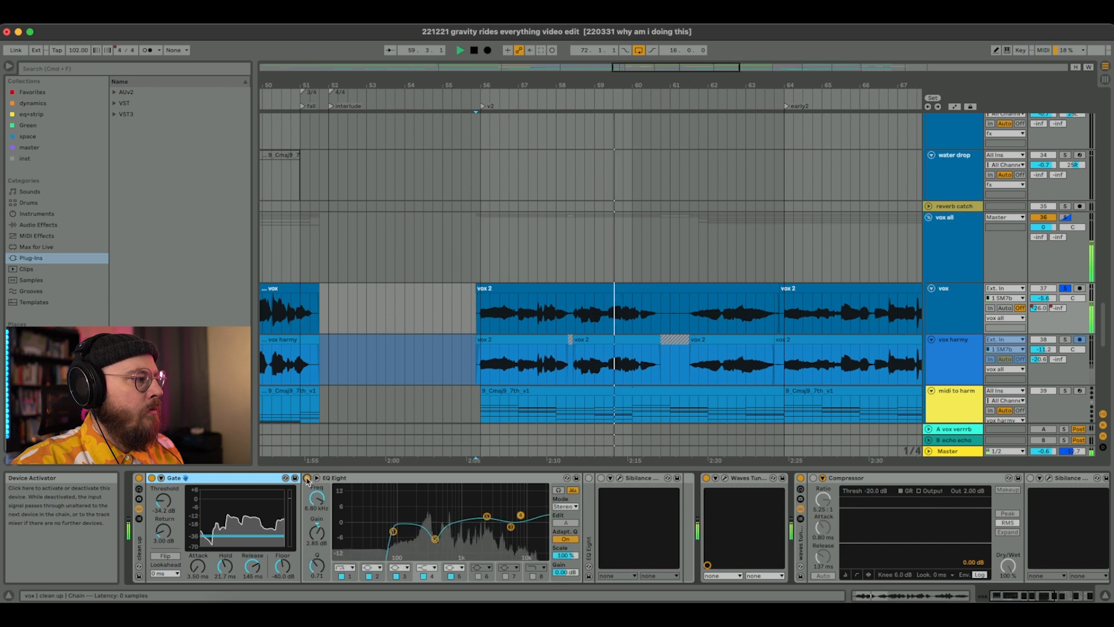
key(space)
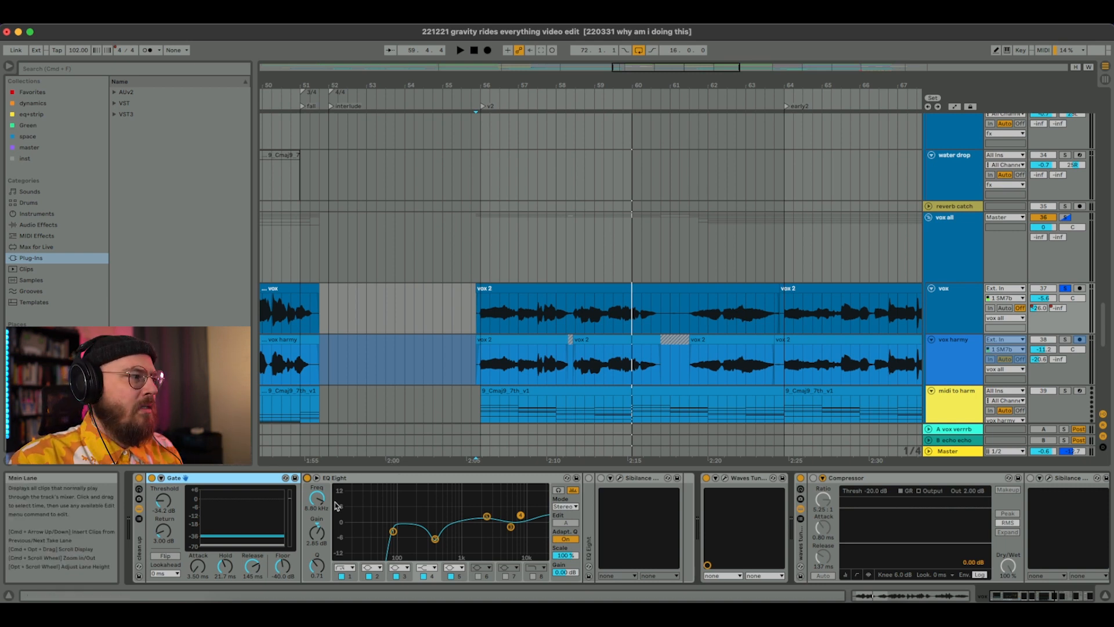
- Bypass the first EQ Eight, then expand and activate the second, flat EQ Eight
click(307, 478)
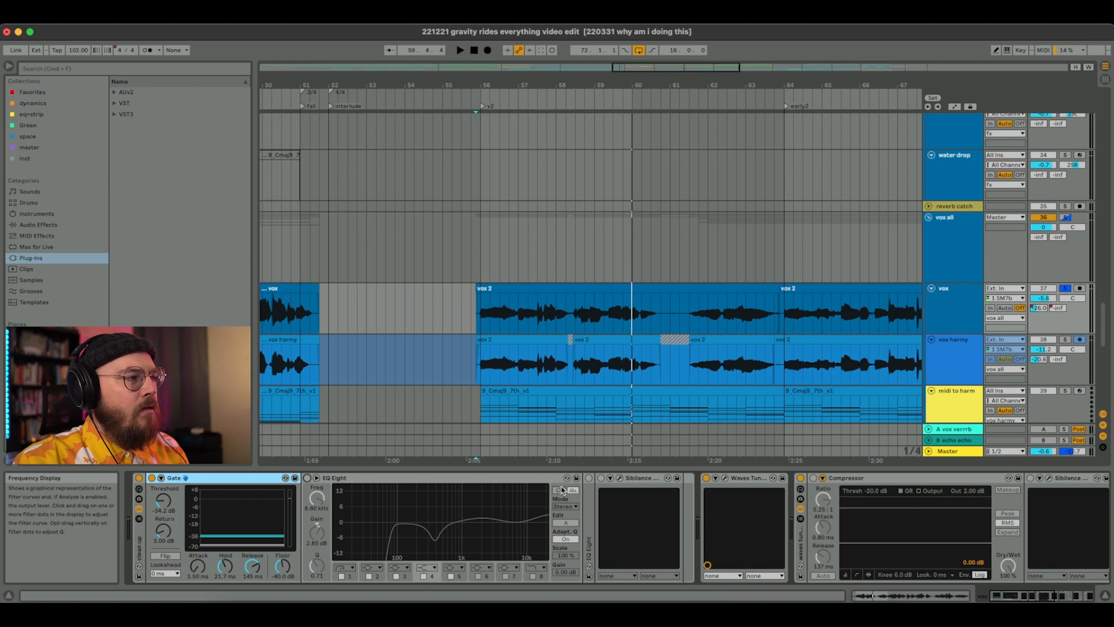
double_click(590, 510)
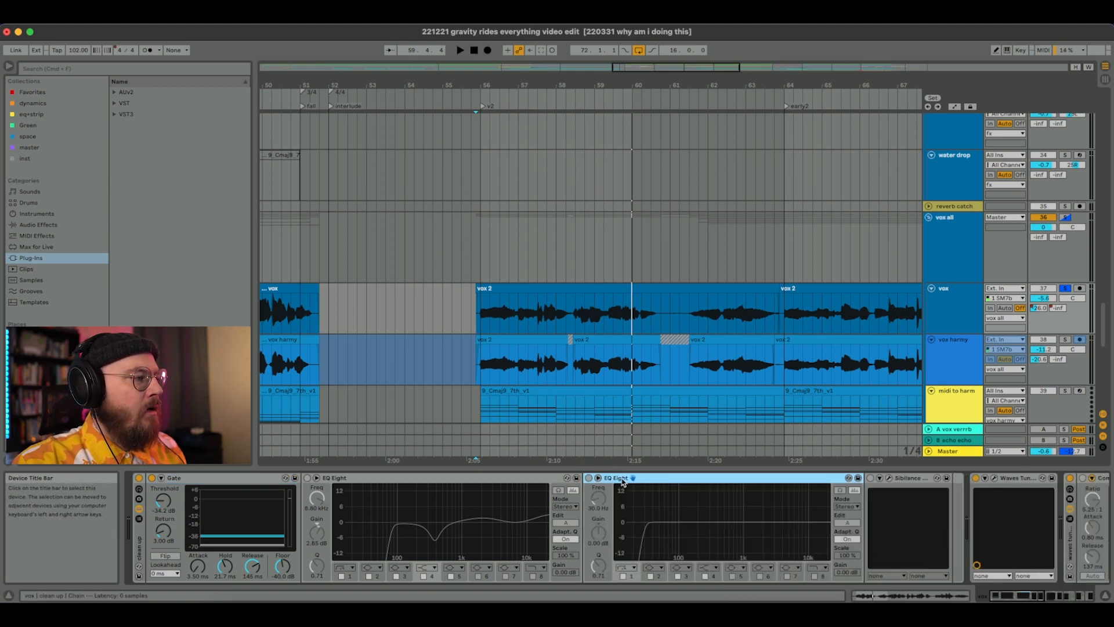
click(588, 478)
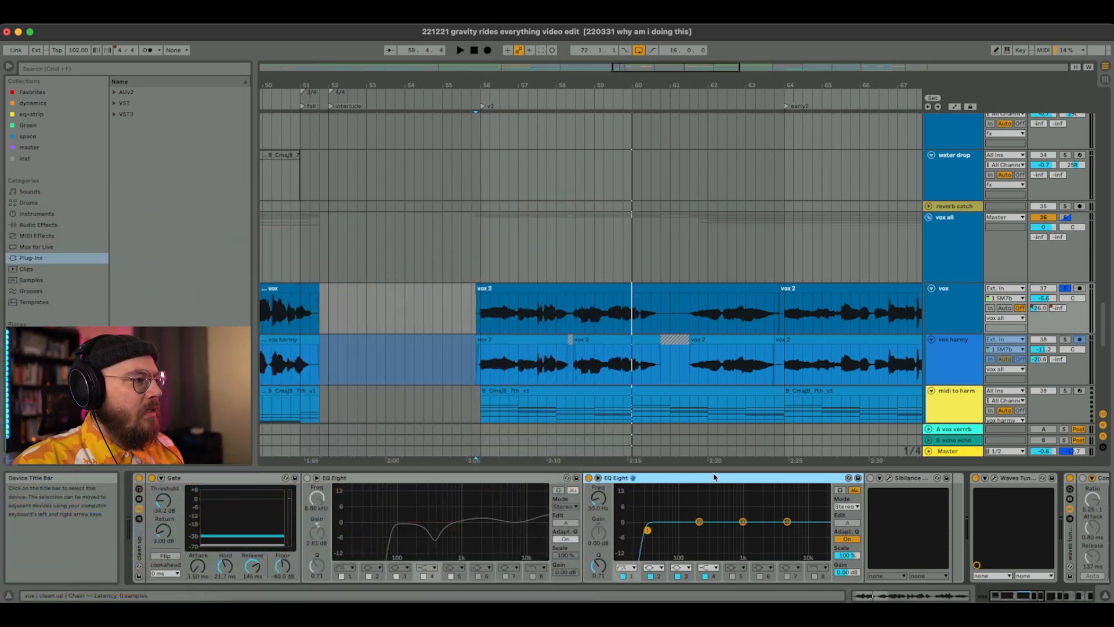
- Play the vocal from bar 56 and raise the second EQ Eight's low-cut filter to about 82 Hz
click(481, 320)
scroll(481, 321, right, 1)
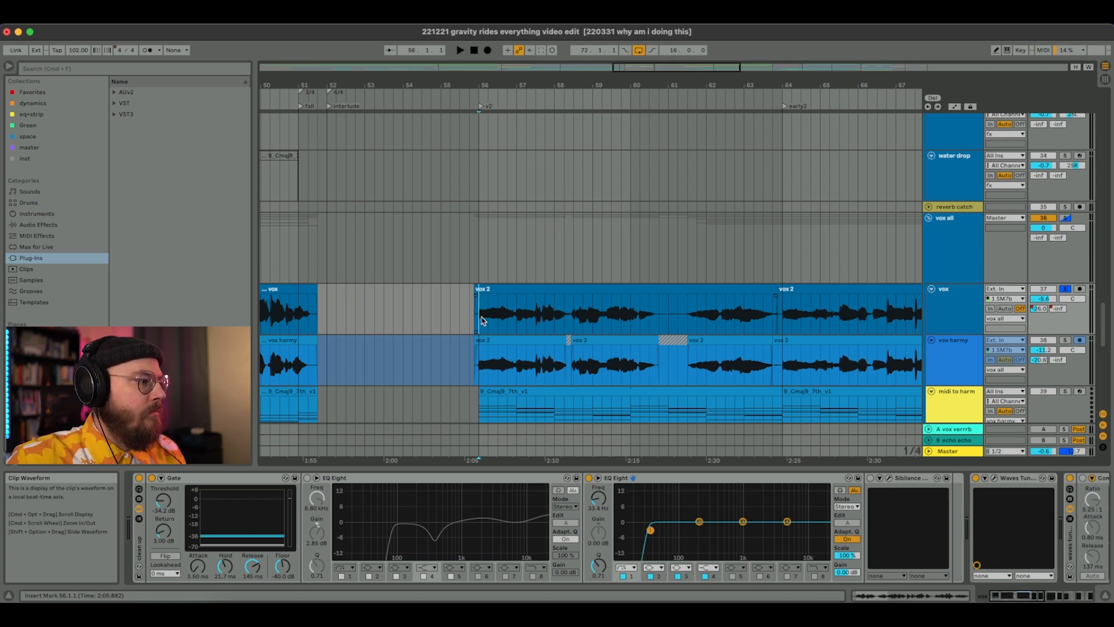
key(space)
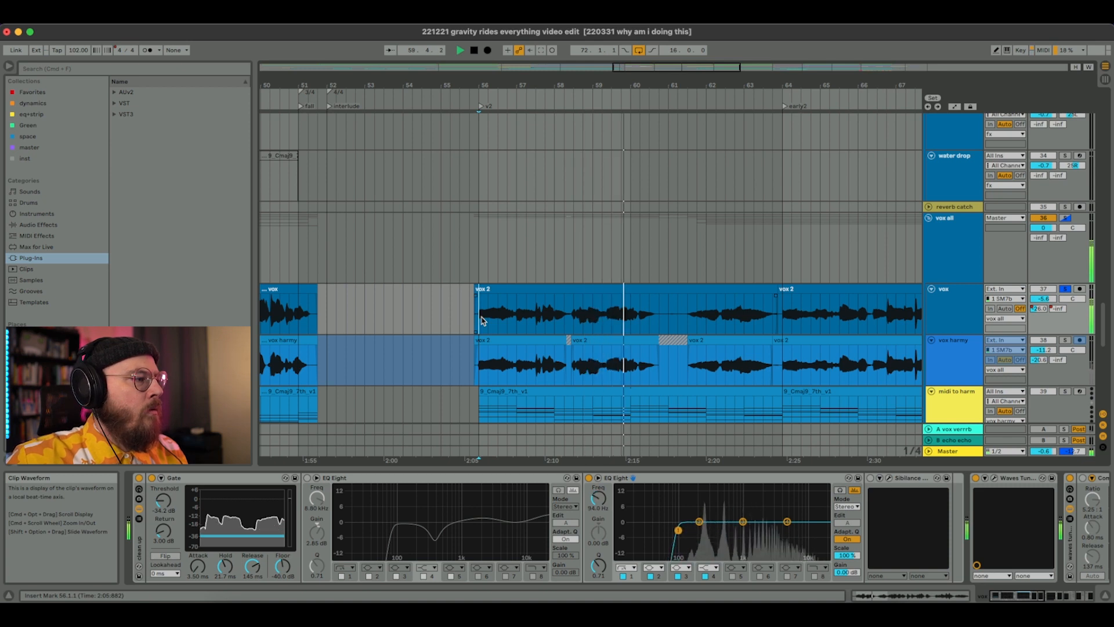
key(space)
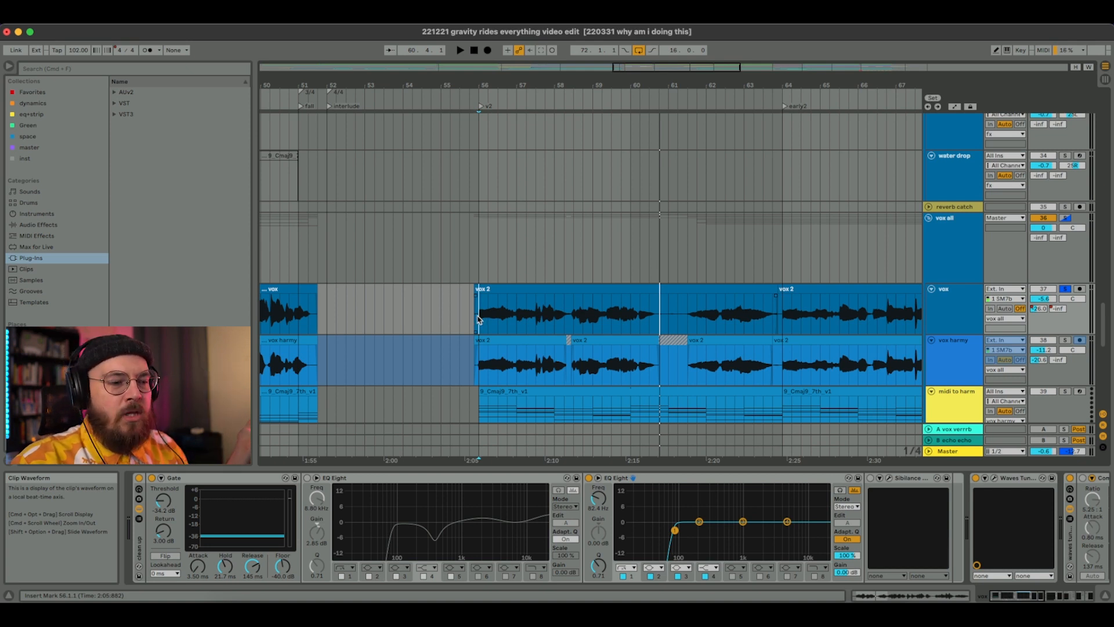
- Turn filter 2 of the second EQ Eight into a narrow 15 dB boost at about 109 Hz with a Q of 5.68
click(699, 522)
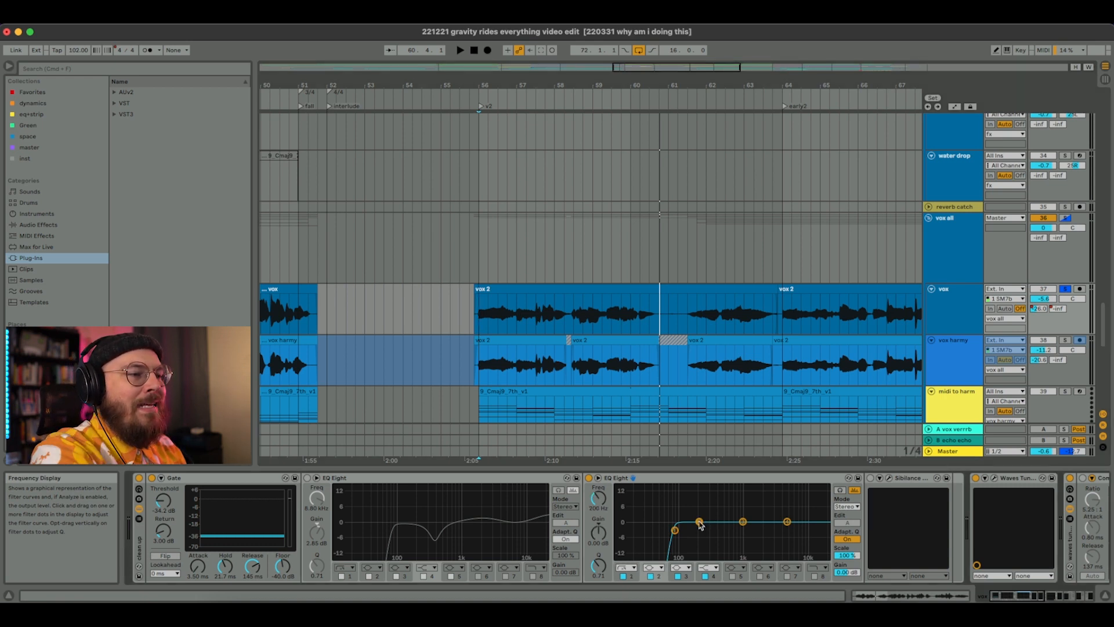
mouse_move(700, 524)
mouse_down()
mouse_move(690, 492)
mouse_move(687, 508)
mouse_up()
drag(598, 565, 598, 551)
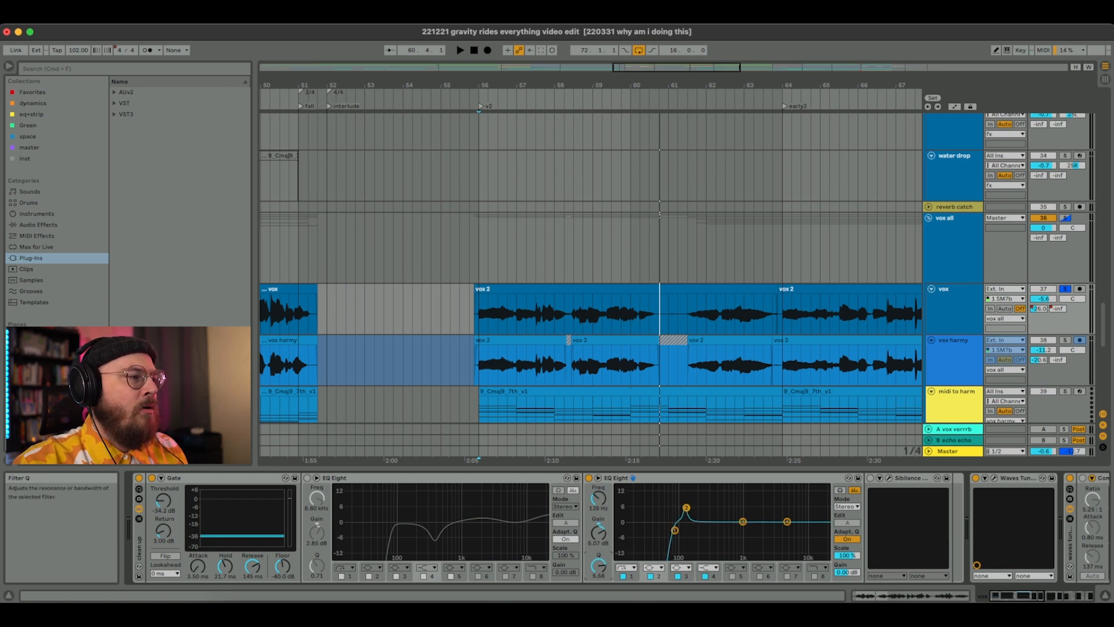
drag(686, 508, 682, 486)
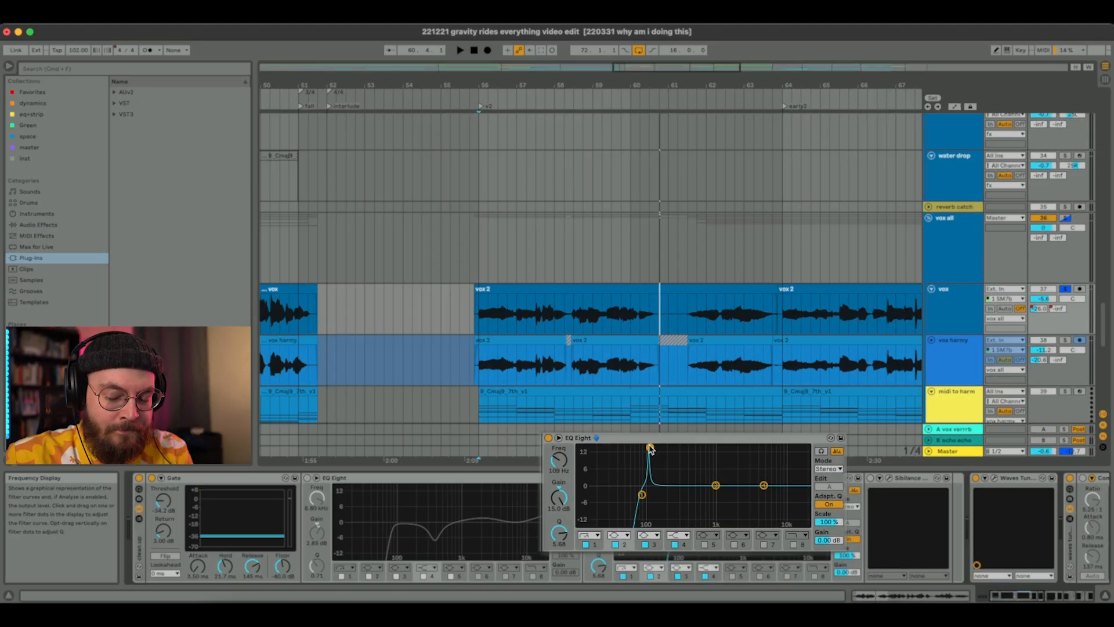
- Play the vocal while sweeping the narrow filter 2 boost up to about 414 Hz
key(space)
drag(682, 487, 711, 488)
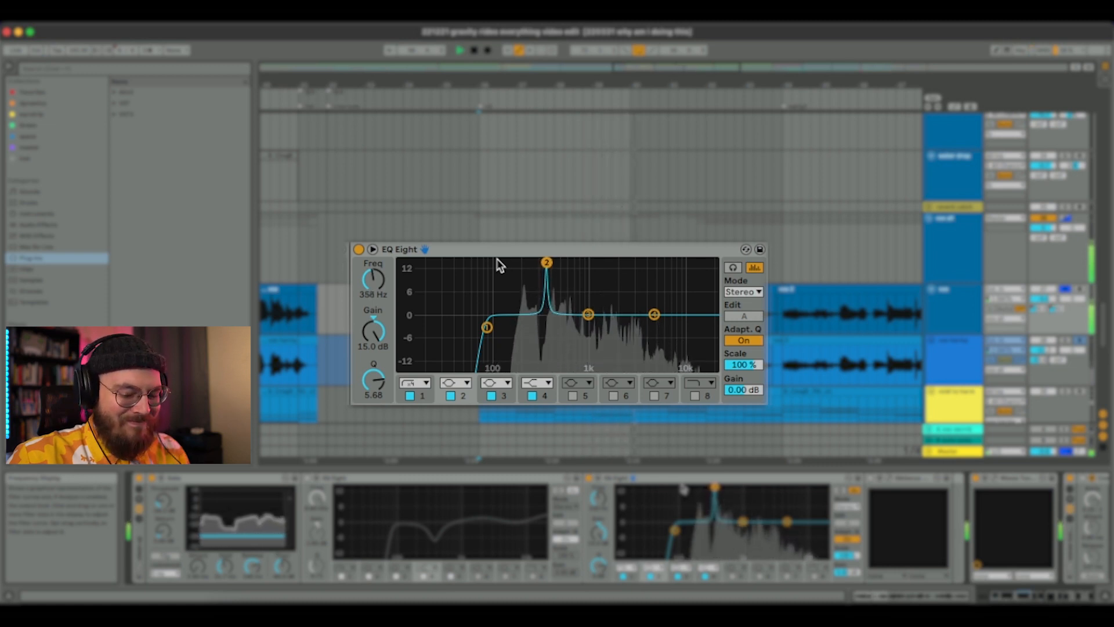
drag(714, 487, 713, 488)
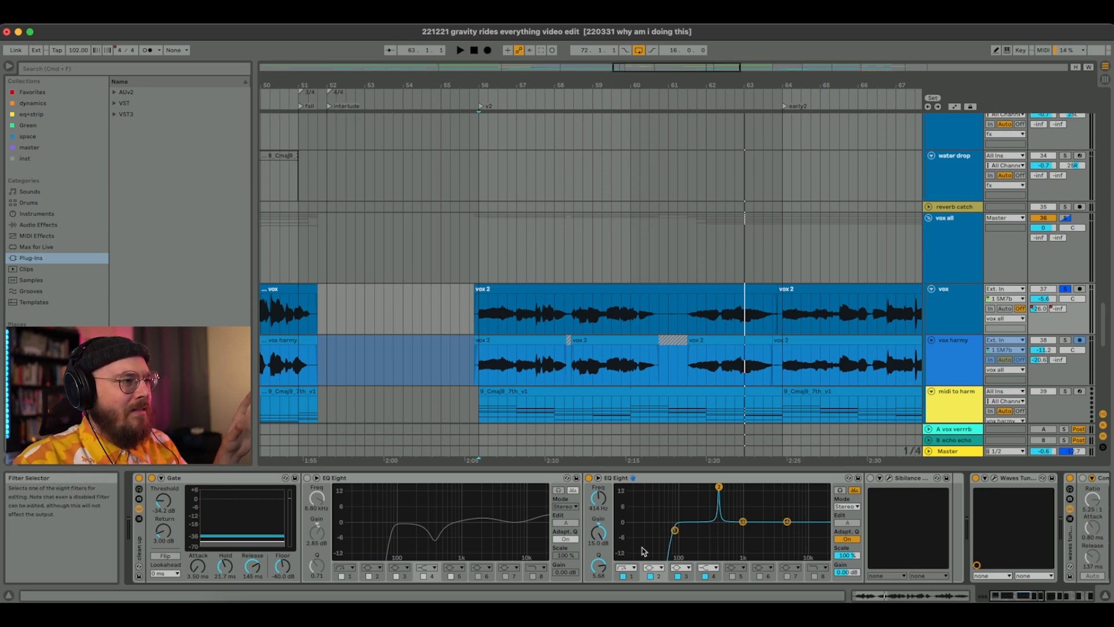
- Bypass and collapse the second EQ Eight, and reactivate the first EQ Eight
scroll(694, 291, down, 10)
scroll(695, 293, up, 7)
scroll(696, 294, up, 1)
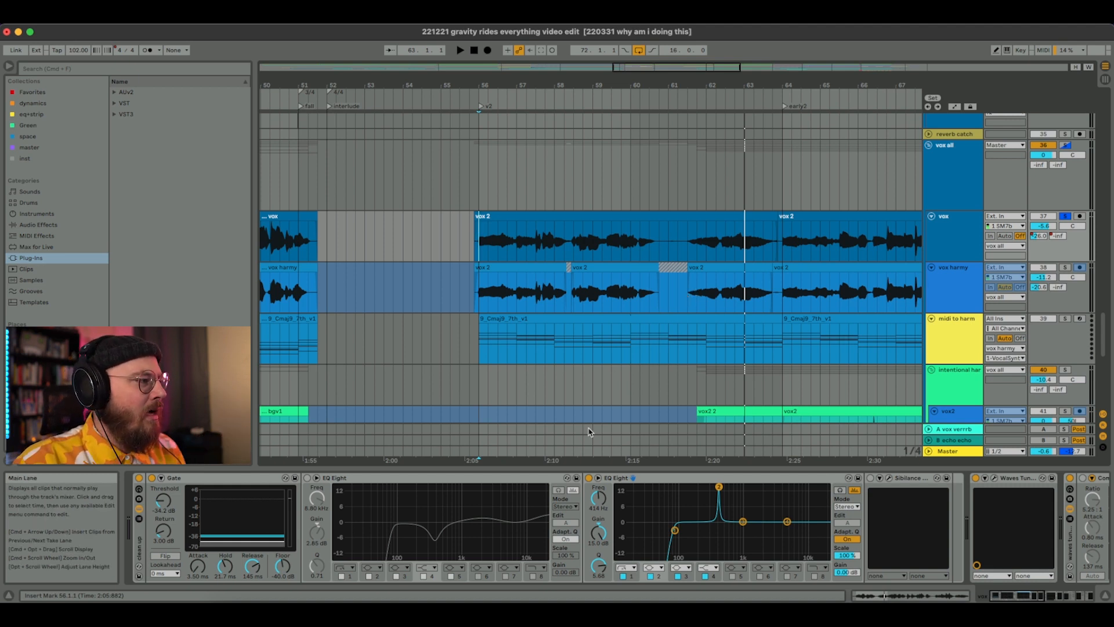
click(585, 479)
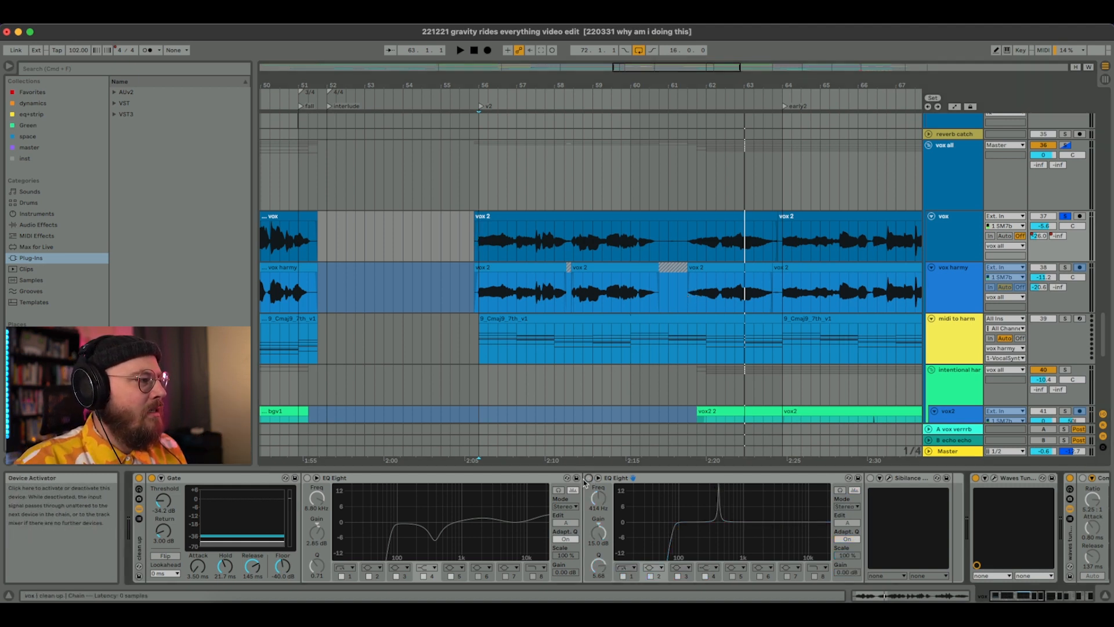
click(307, 477)
double_click(702, 479)
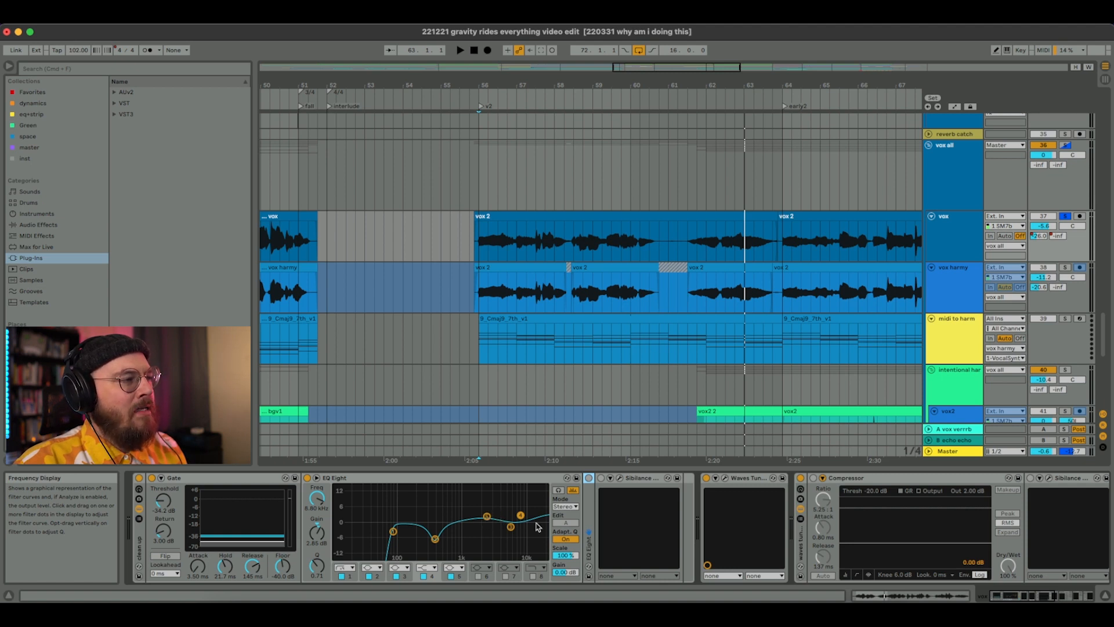
- Inspect the upper-mid and high filters' settings in the first EQ Eight, switching filter 3 off and on to compare its effect
click(510, 528)
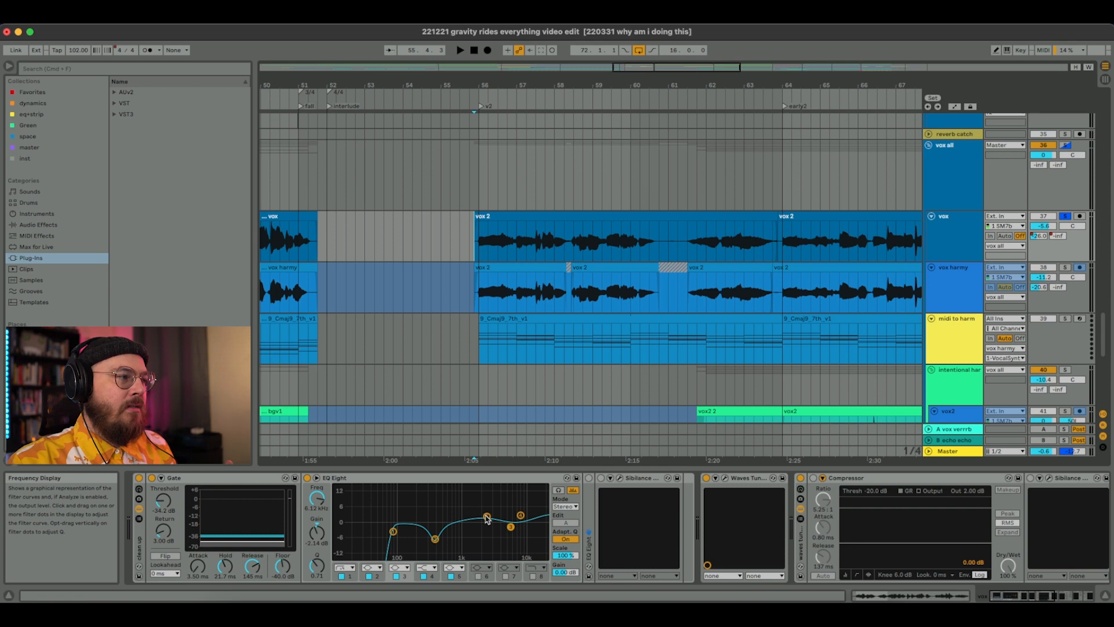
click(486, 517)
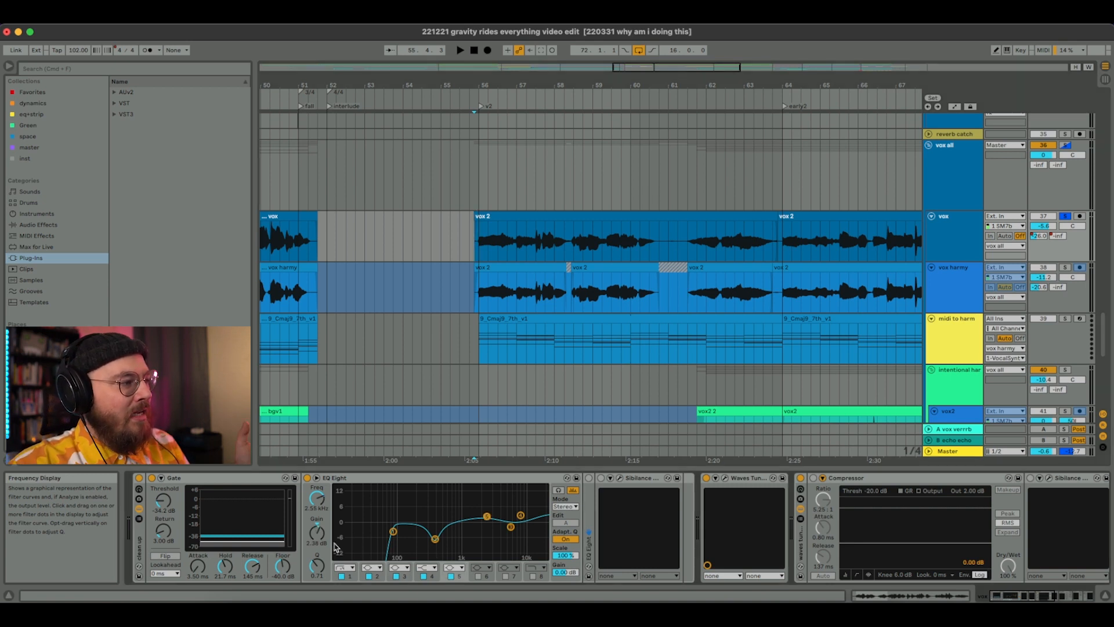
click(519, 515)
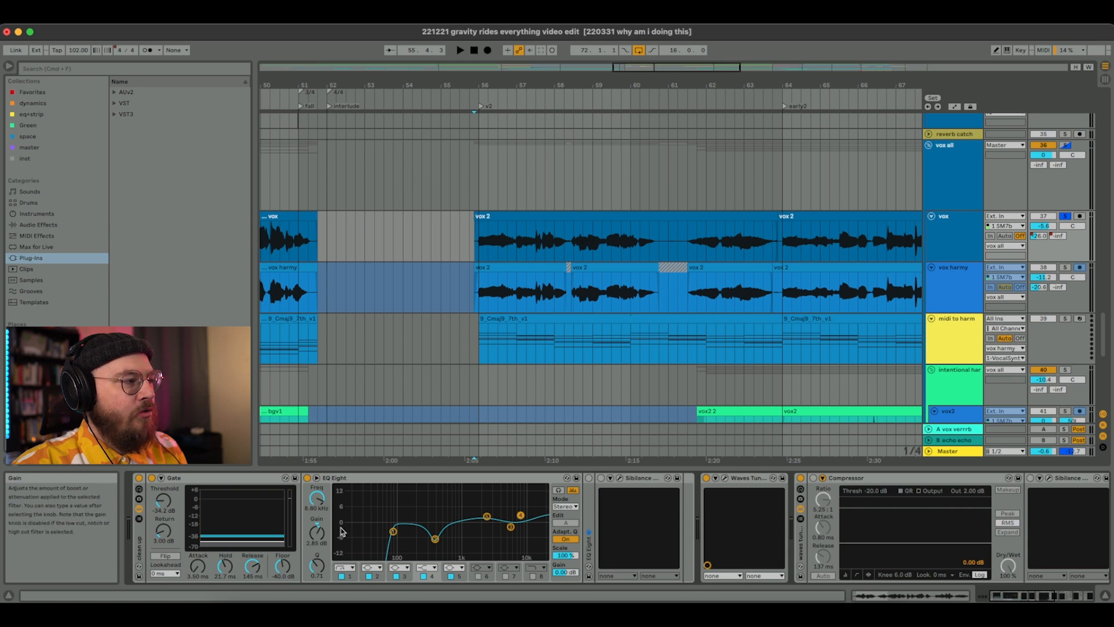
click(511, 526)
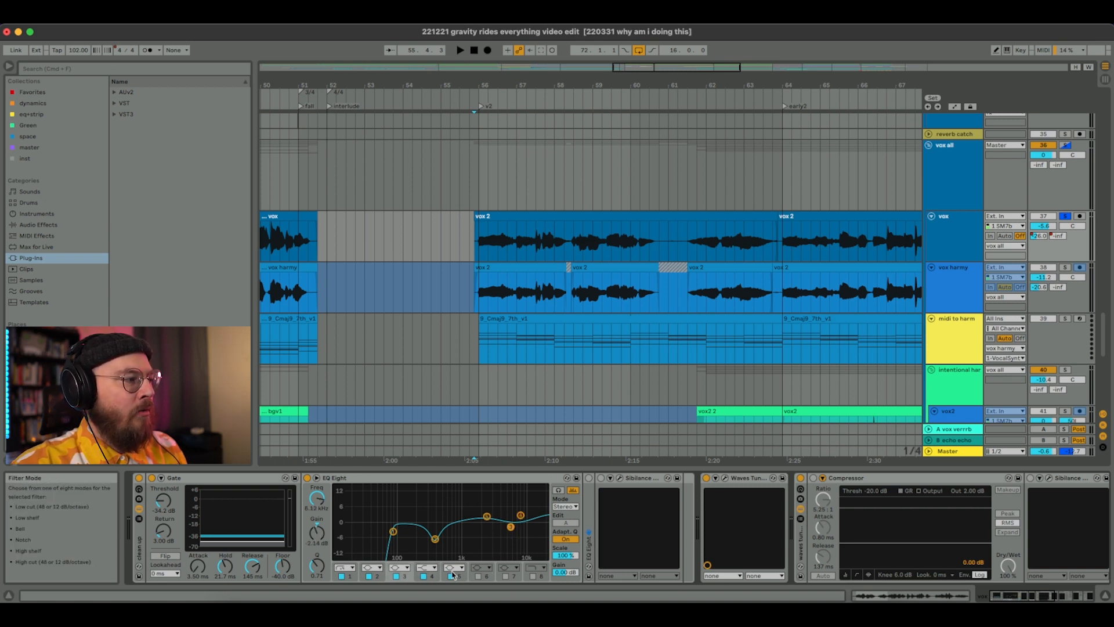
click(399, 577)
click(399, 577)
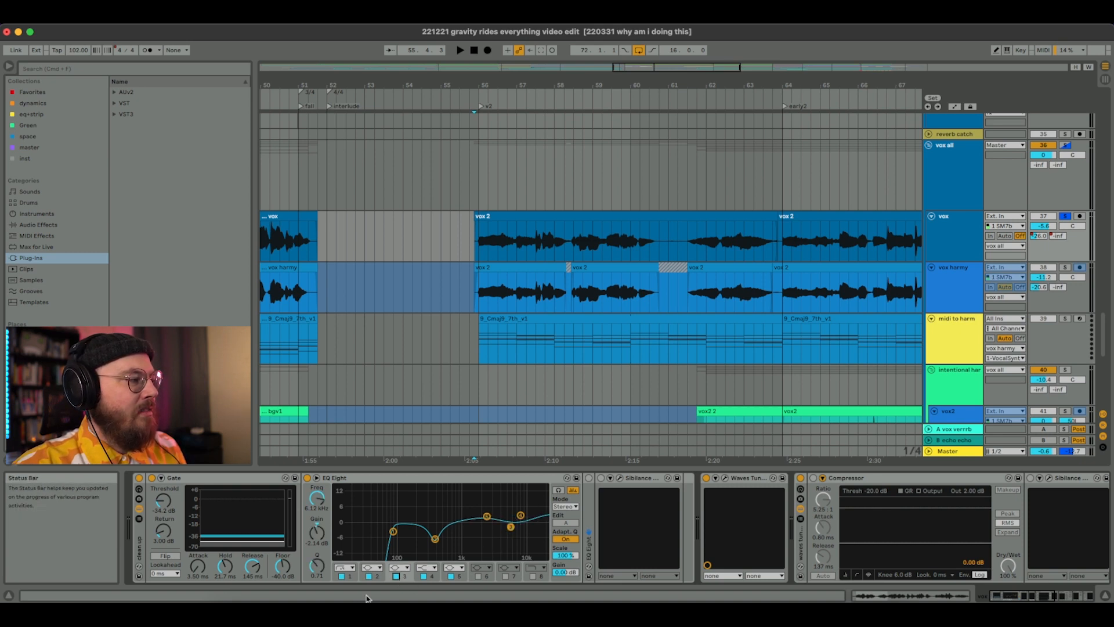
click(396, 577)
click(396, 578)
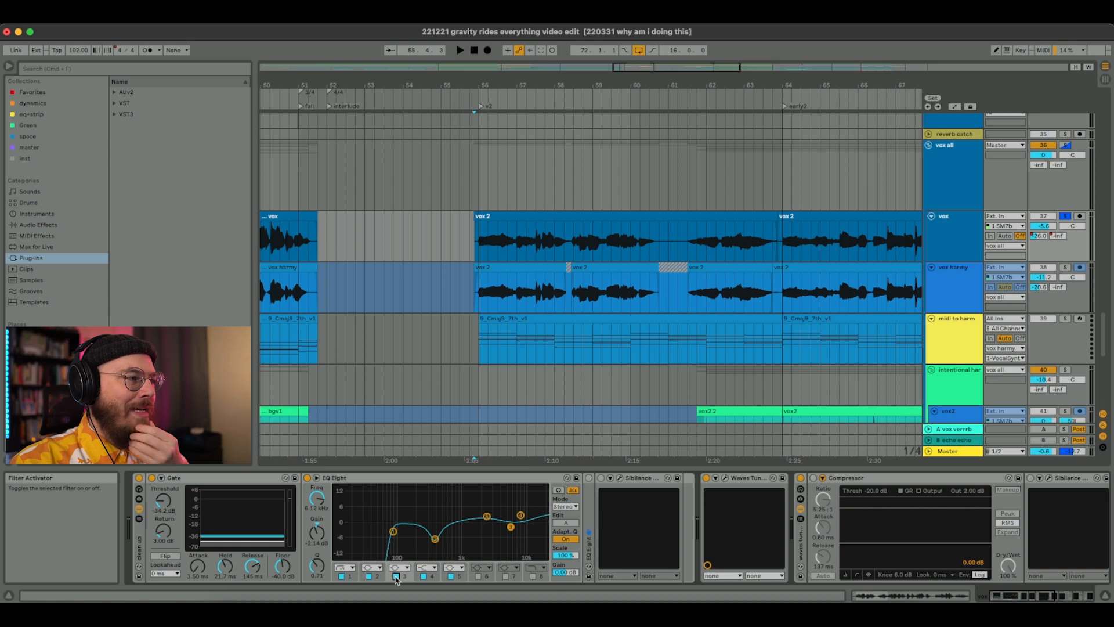
- Activate the Sibilance device that follows the EQ in the vox track's clean-up chain
click(601, 478)
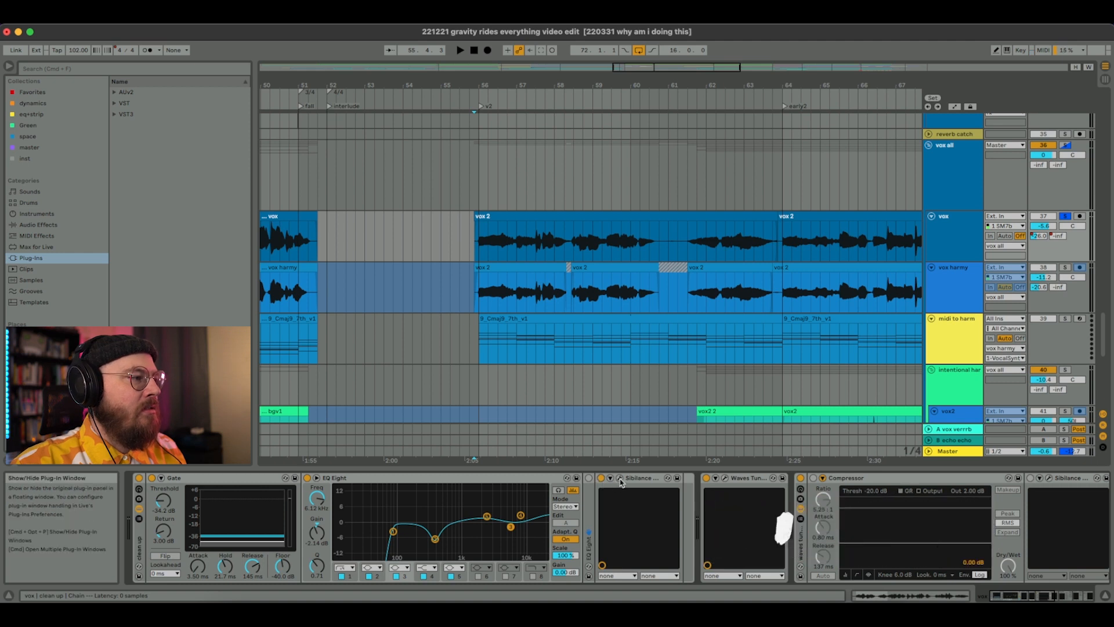
- Open the first Sibilance plug-in window and set it aside, then close the Waves Tune Real-Time window
click(619, 478)
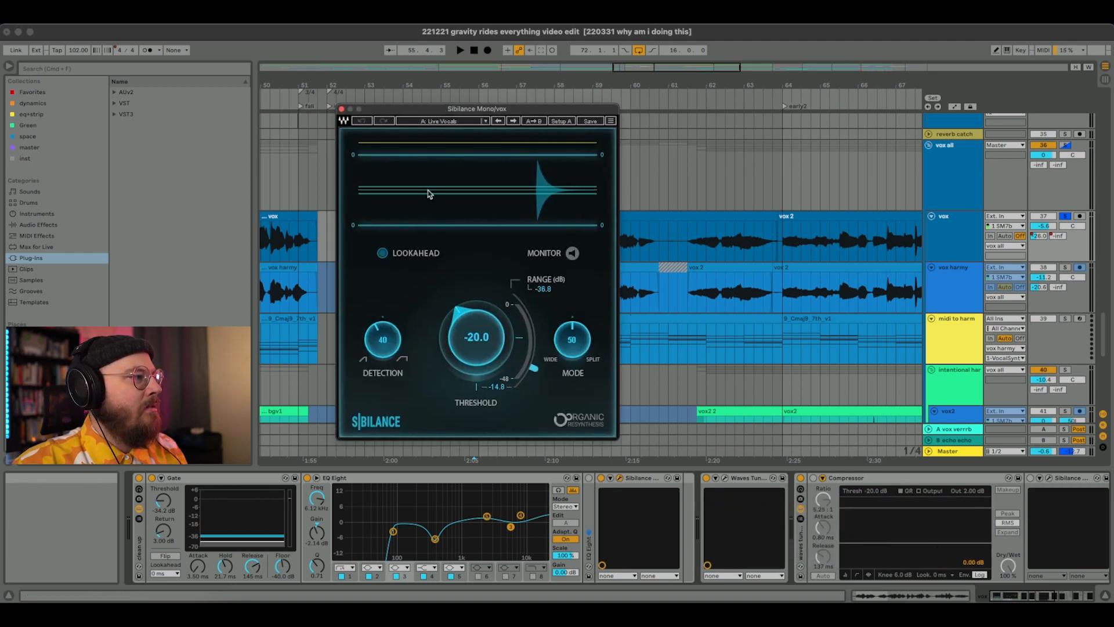
drag(410, 109, 301, 123)
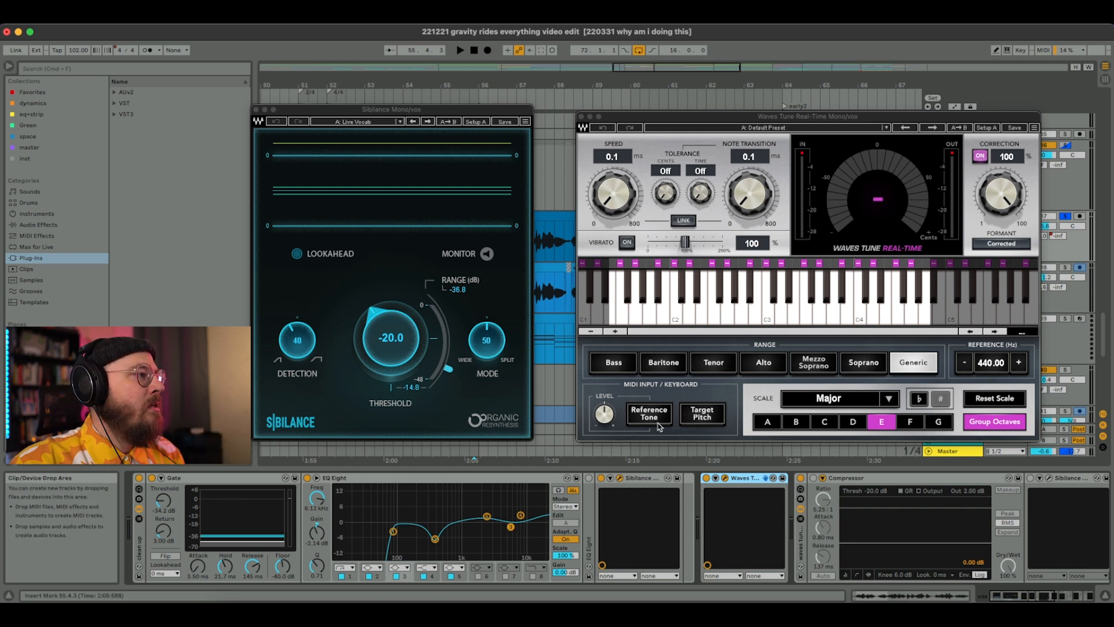
drag(630, 119, 617, 119)
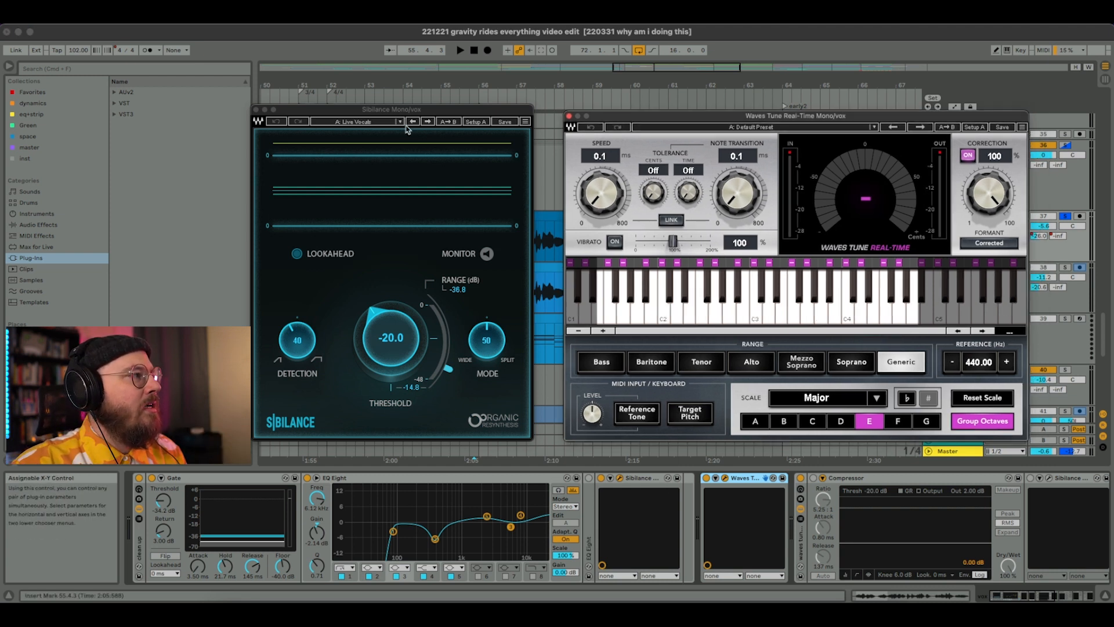
click(724, 478)
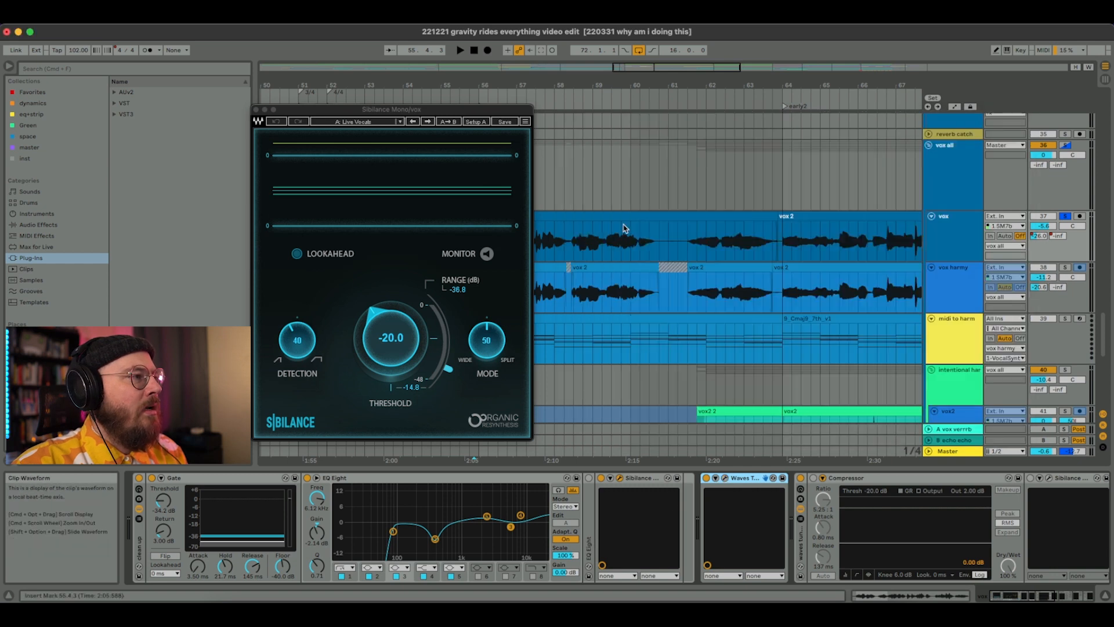
- Play the vocal from bar 57 on the vox track to watch the first Sibilance's reduction
scroll(689, 254, left, 3)
click(655, 250)
scroll(685, 255, right, 5)
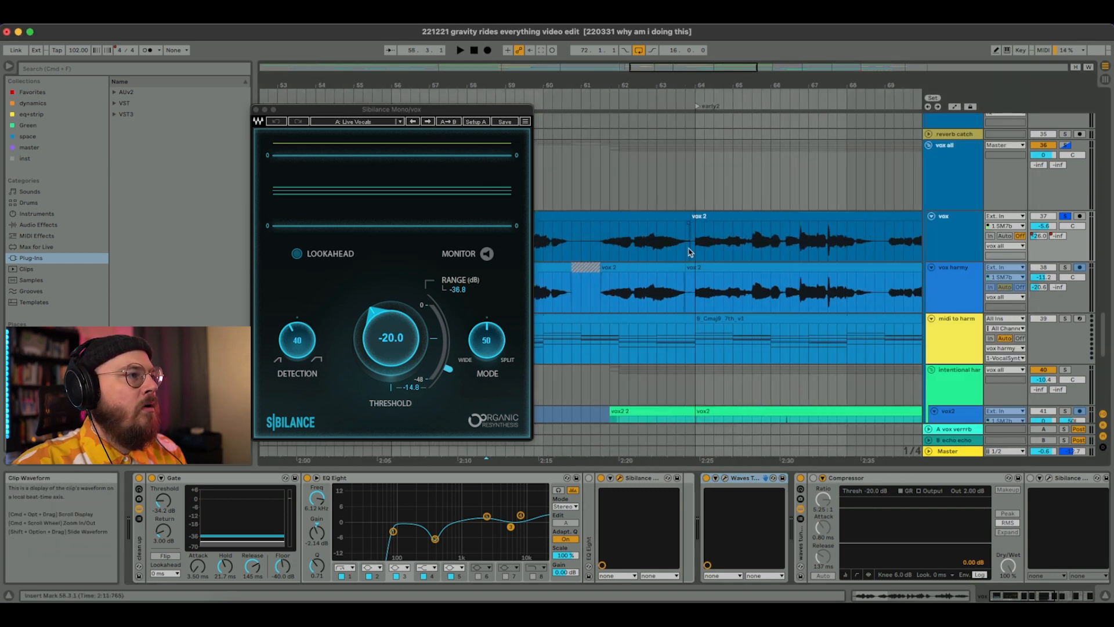
key(space)
scroll(673, 248, left, 5)
click(604, 246)
key(space)
key(space)
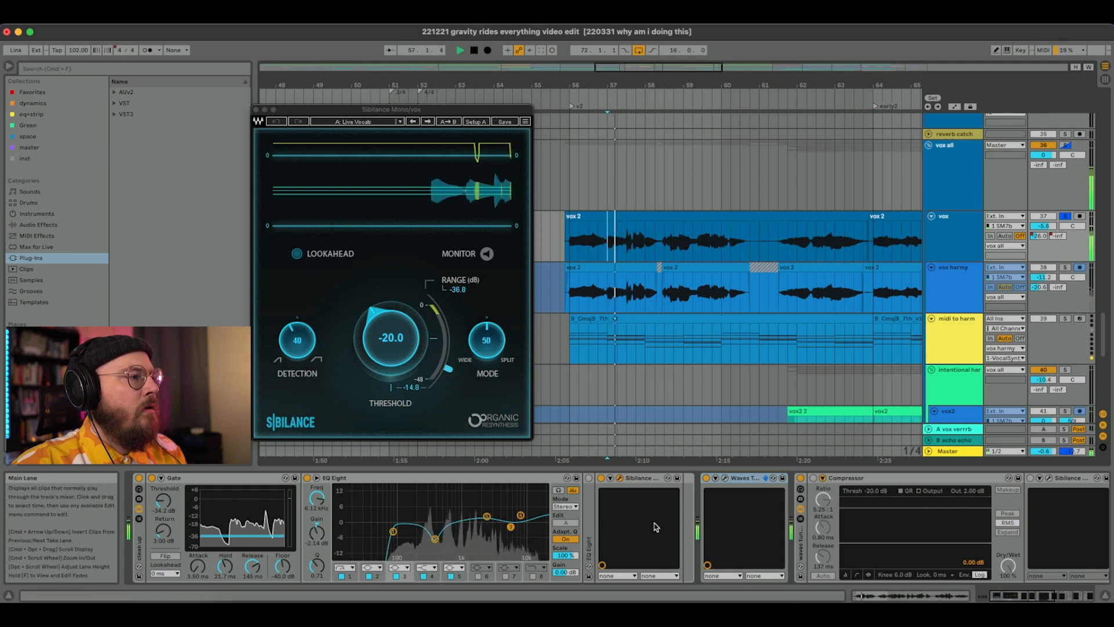
key(space)
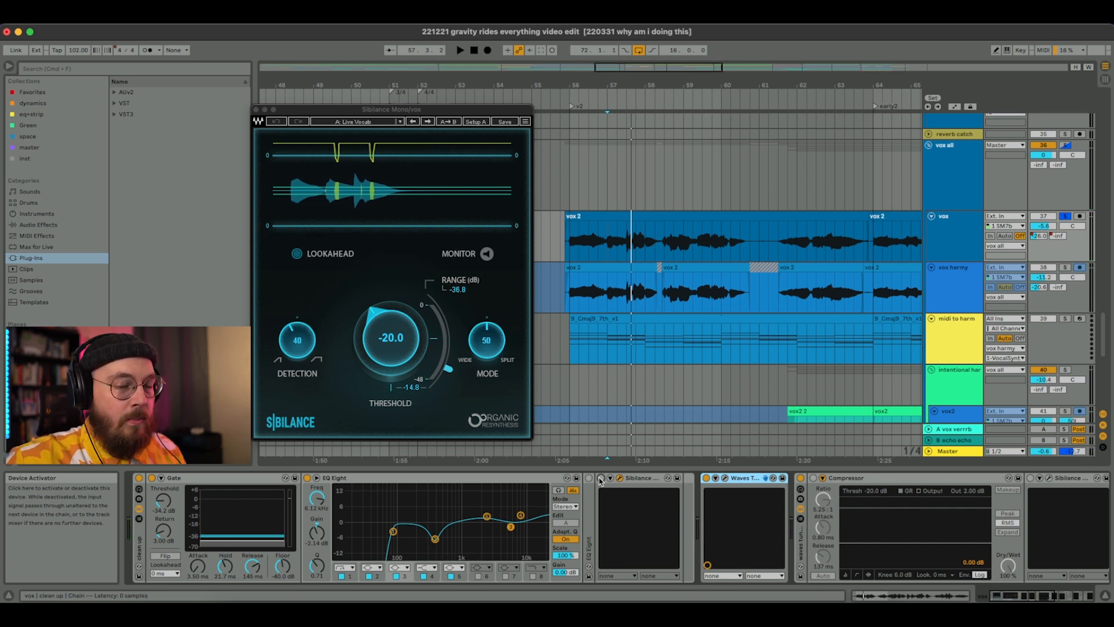
- Replay the vocal phrase, comparing the first Sibilance bypassed and reactivated
key(space)
click(600, 478)
key(space)
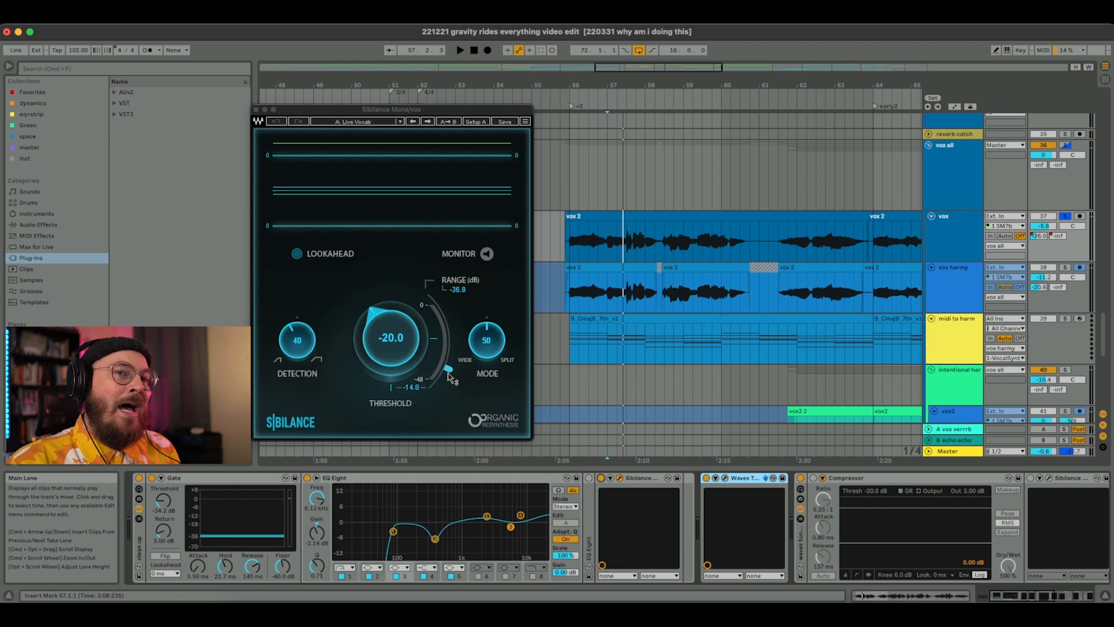
- Open the second Sibilance, which follows the Compressor, and place its window beside the first one for comparison
scroll(1009, 491, right, 3)
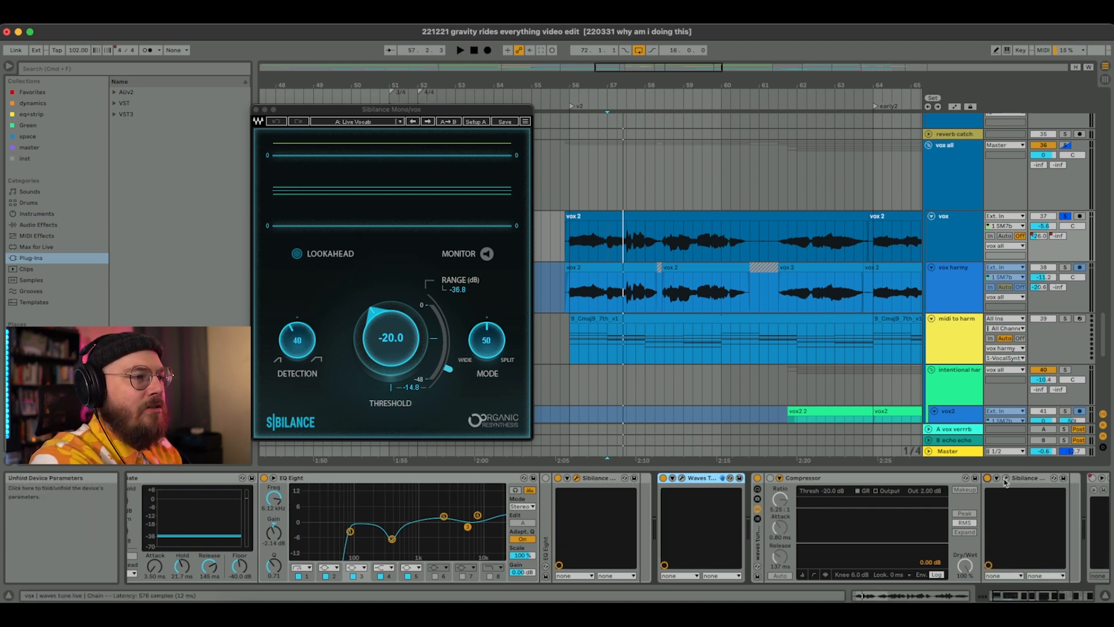
click(1006, 477)
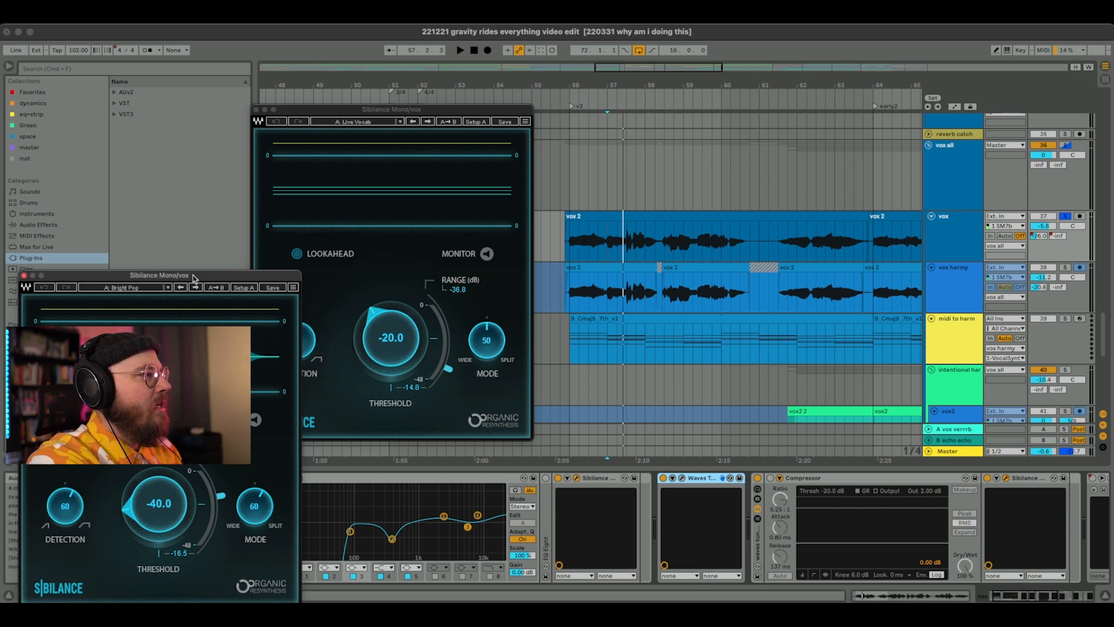
drag(192, 283, 775, 118)
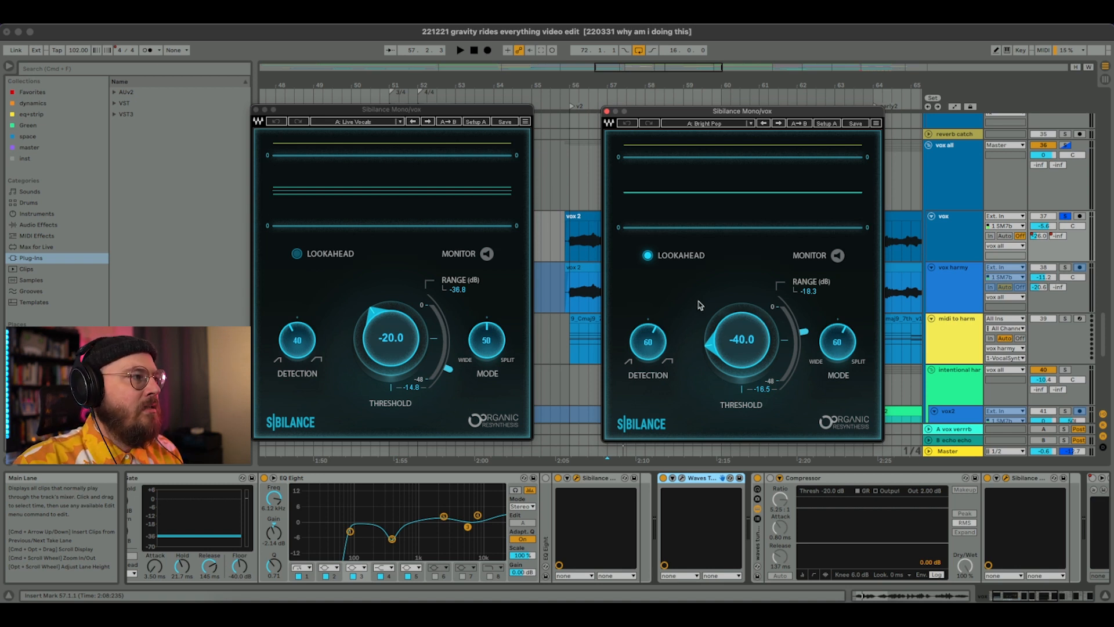
drag(678, 110, 797, 105)
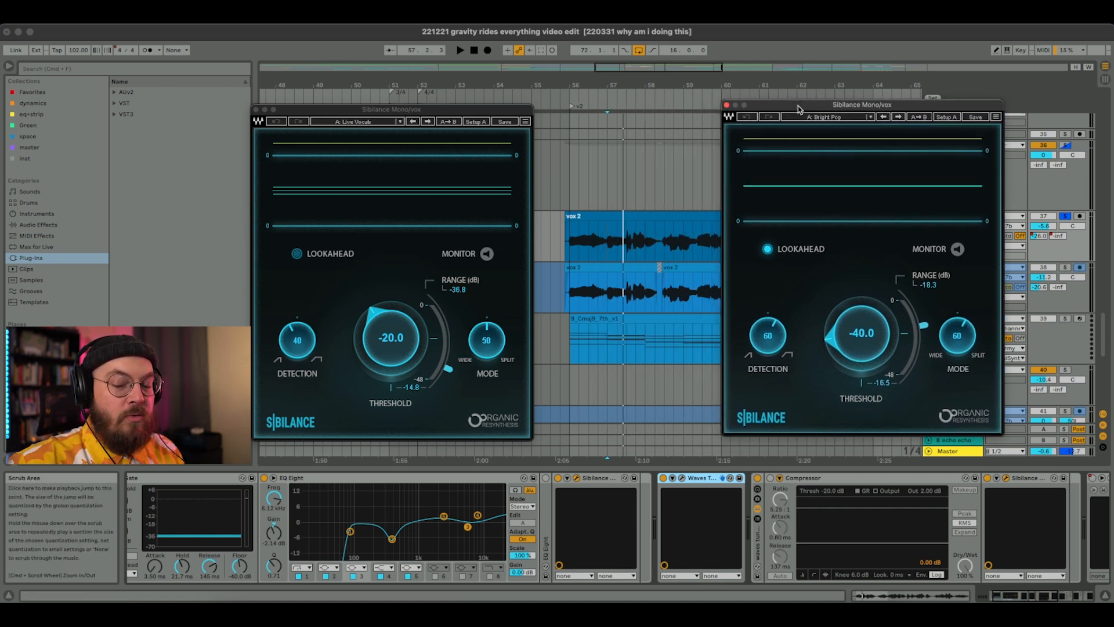
- Play the vocal phrase while switching the second Sibilance off and back on
key(space)
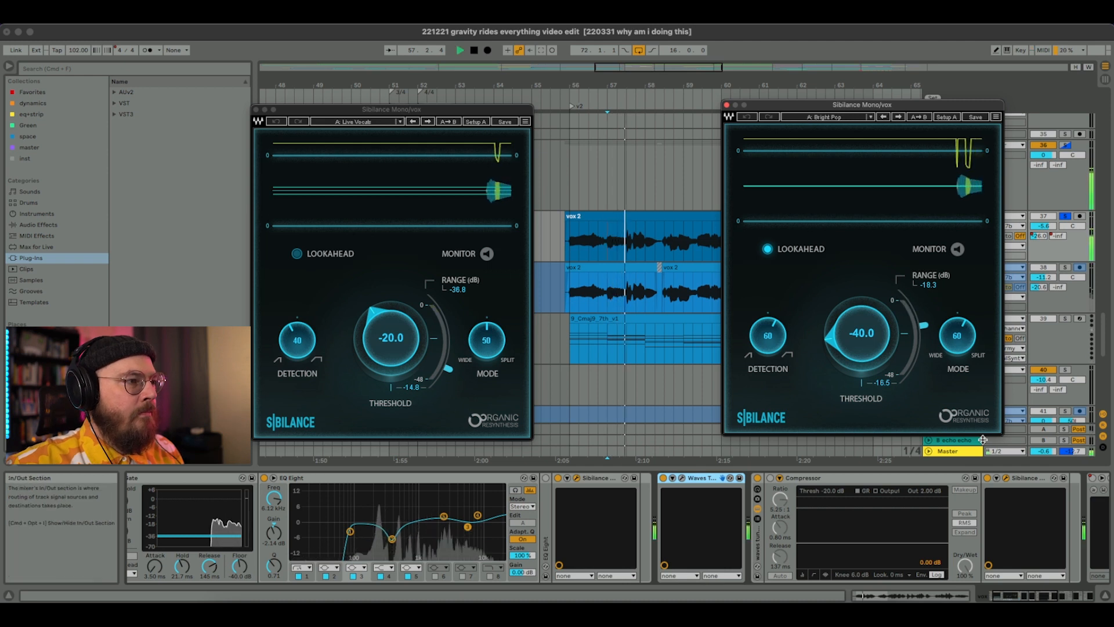
click(987, 481)
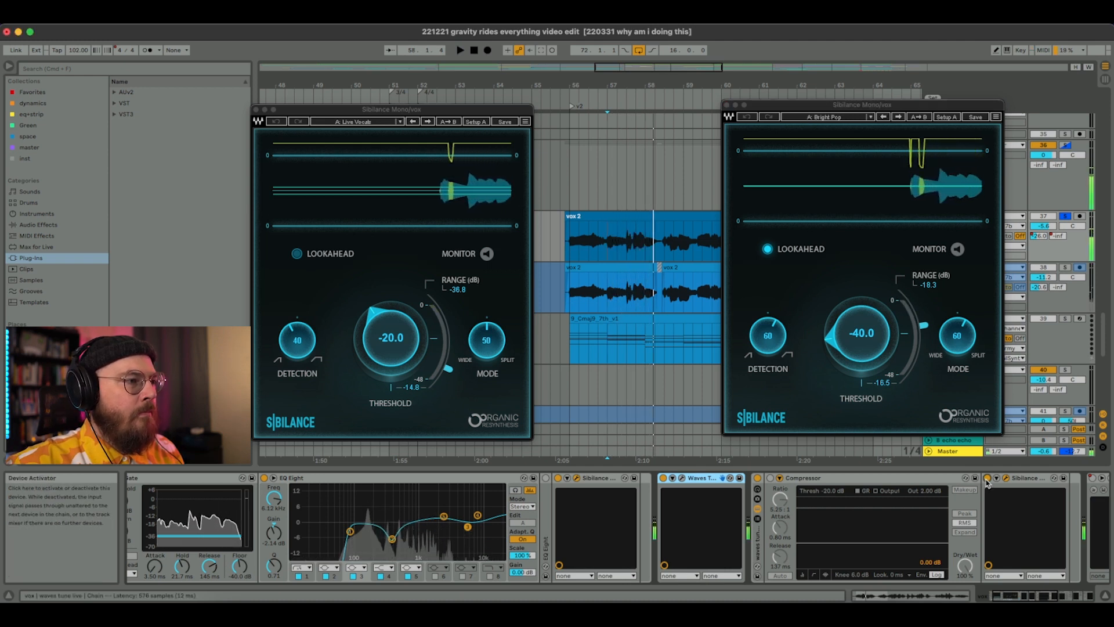
click(987, 478)
key(space)
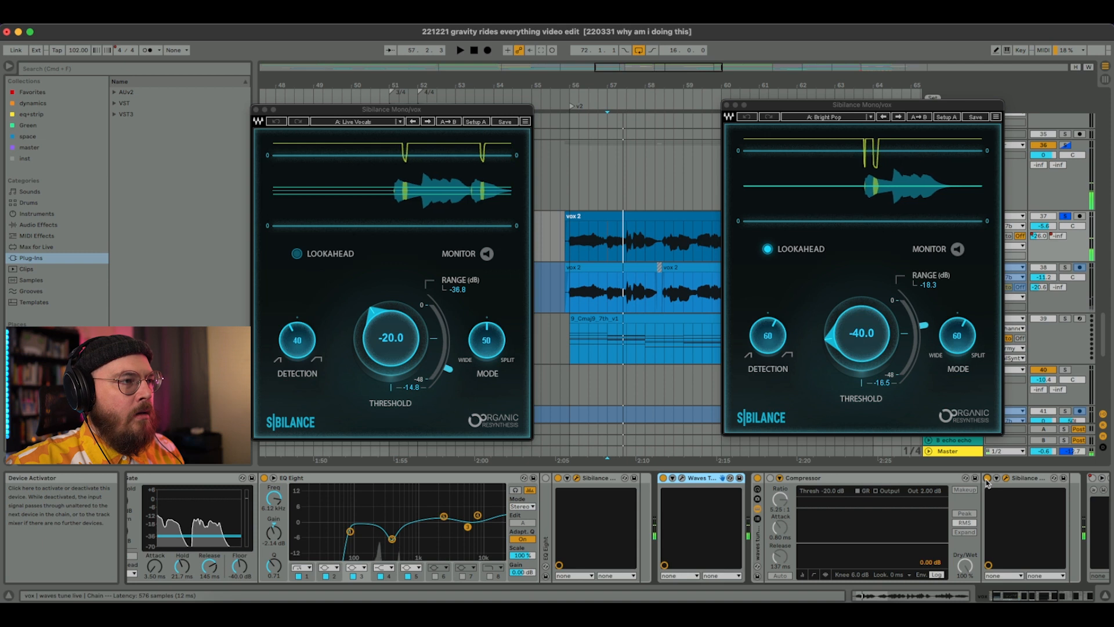
- Audition the sibilance detected by the first Sibilance with its Monitor on, and turn Monitor off again
click(486, 256)
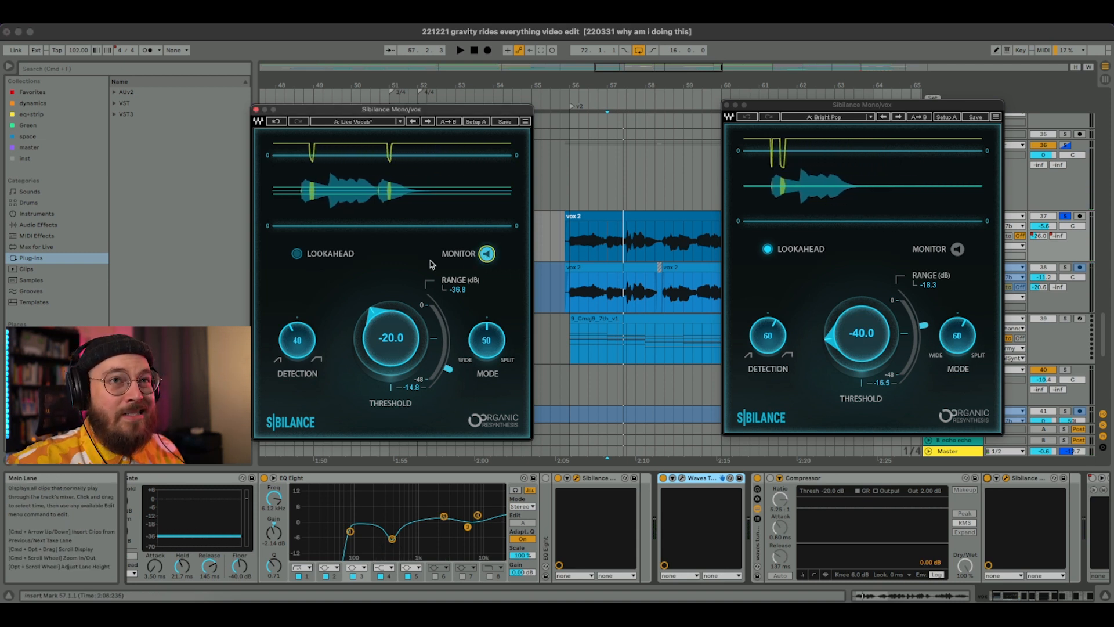
key(space)
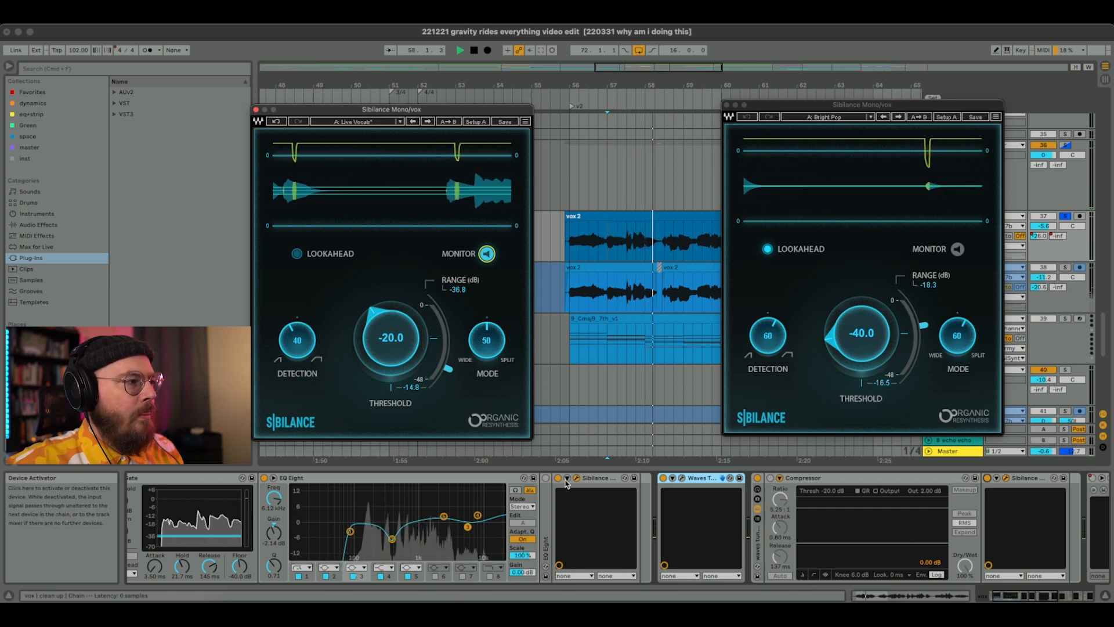
key(space)
click(488, 256)
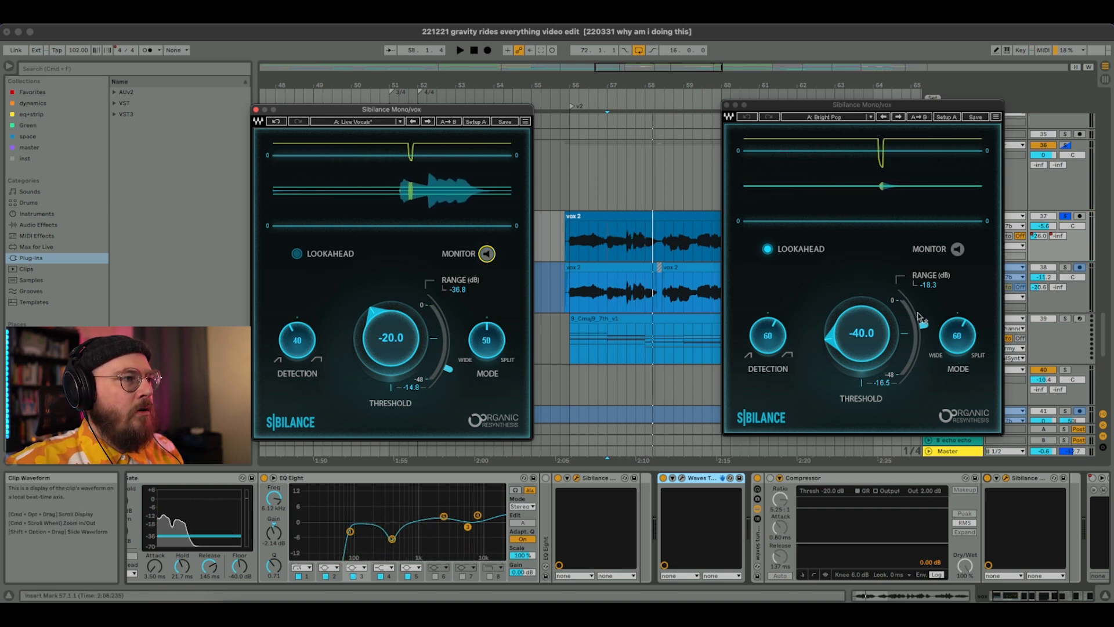
- Audition the sibilance detected by the second Sibilance by playing the phrase with its Monitor on
click(957, 249)
key(space)
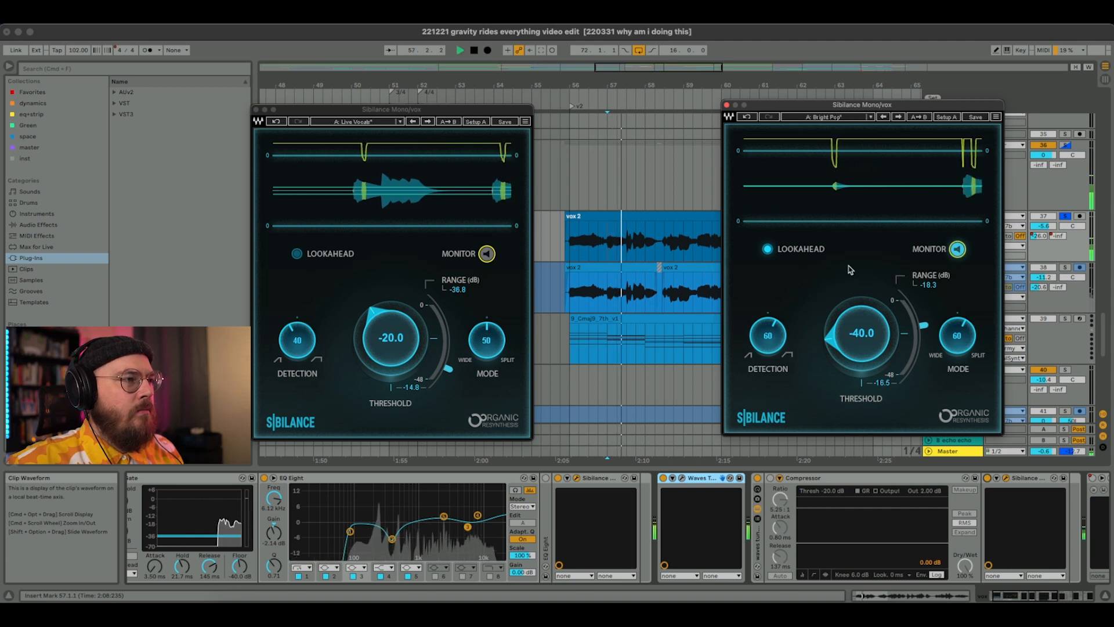
key(space)
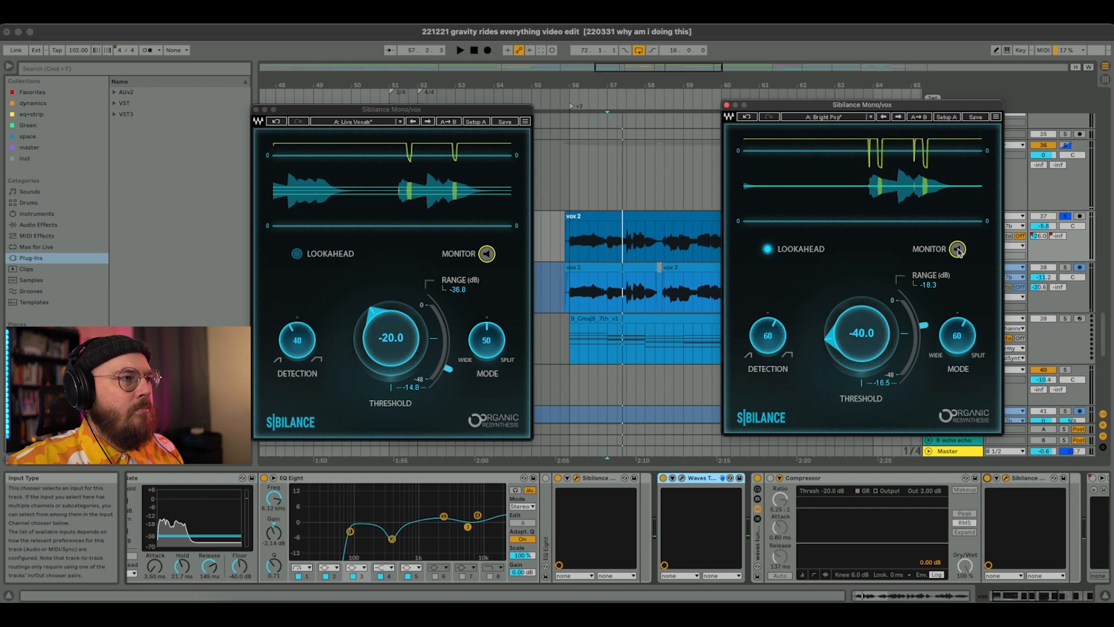
- Compare the Monitor output of both Sibilance instances again on the same phrase, leaving Monitor off on each
click(486, 255)
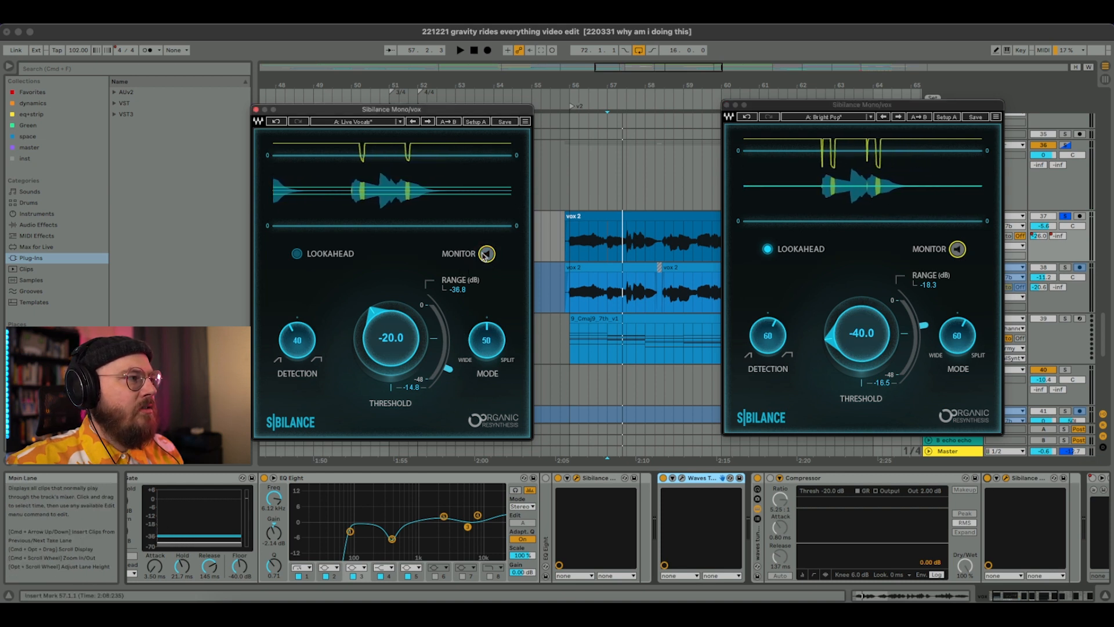
key(space)
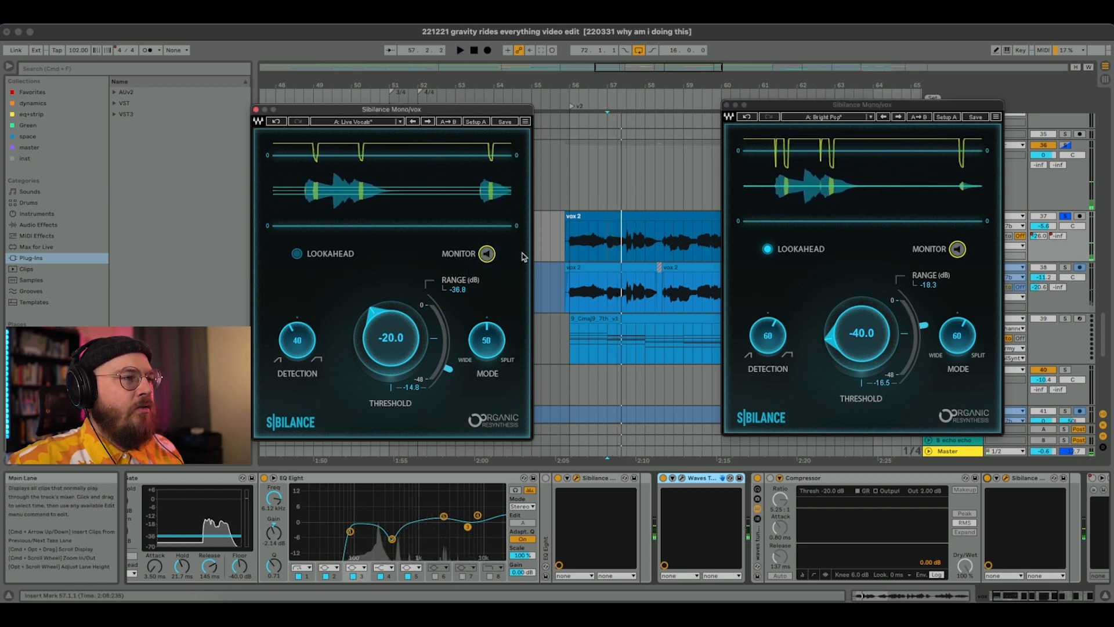
click(957, 249)
key(space)
click(957, 249)
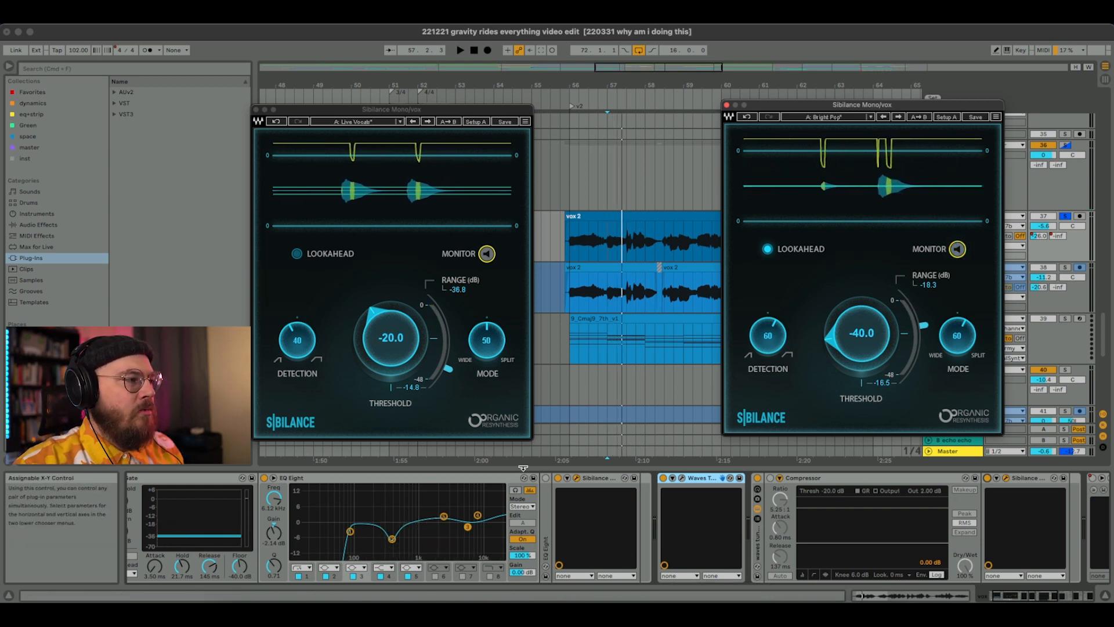
- Close both Sibilance windows and activate the Compressor that follows Waves Tune
click(576, 479)
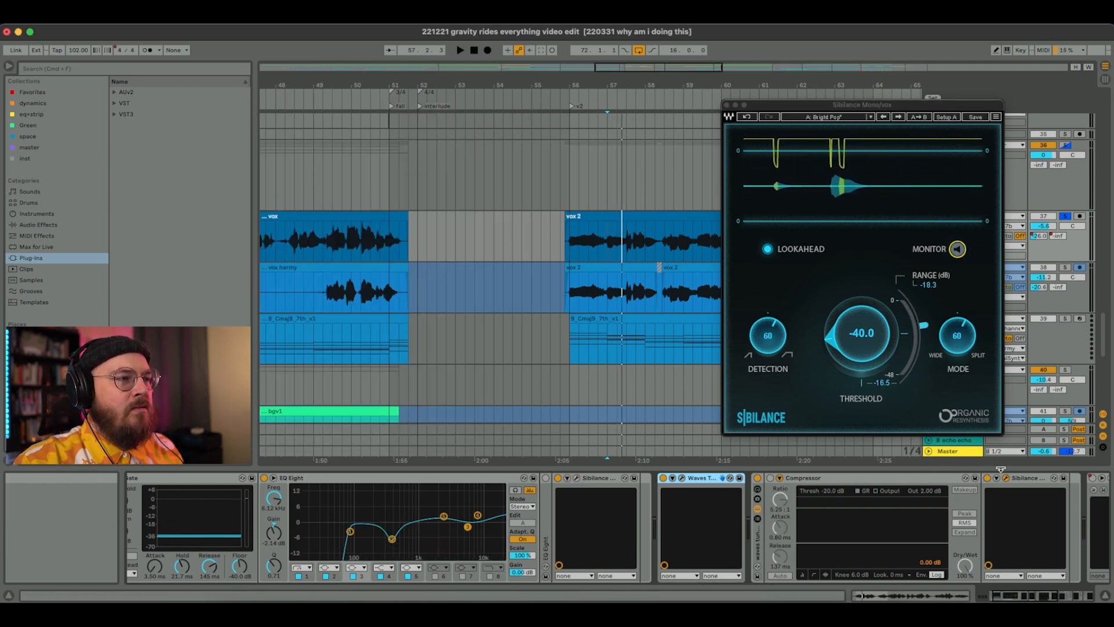
click(864, 478)
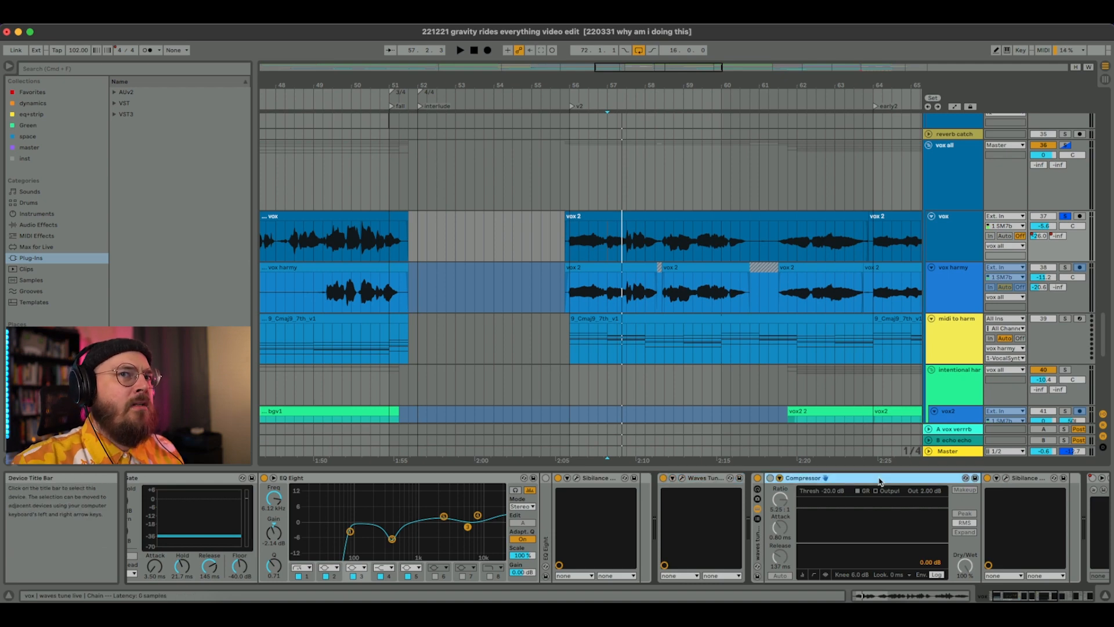
scroll(880, 497, right, 3)
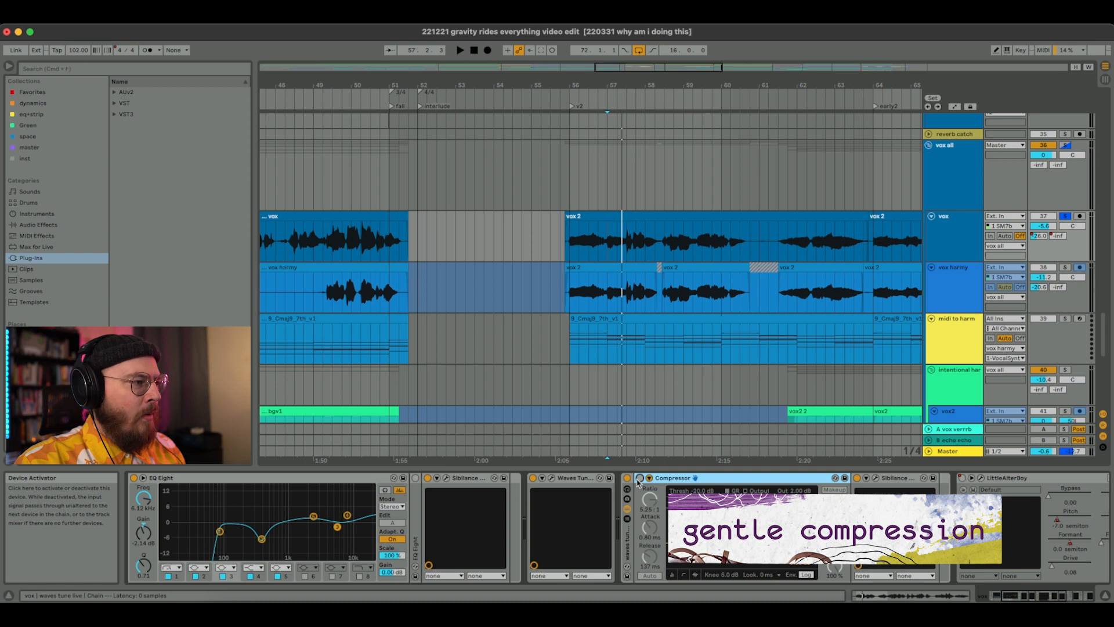
click(638, 479)
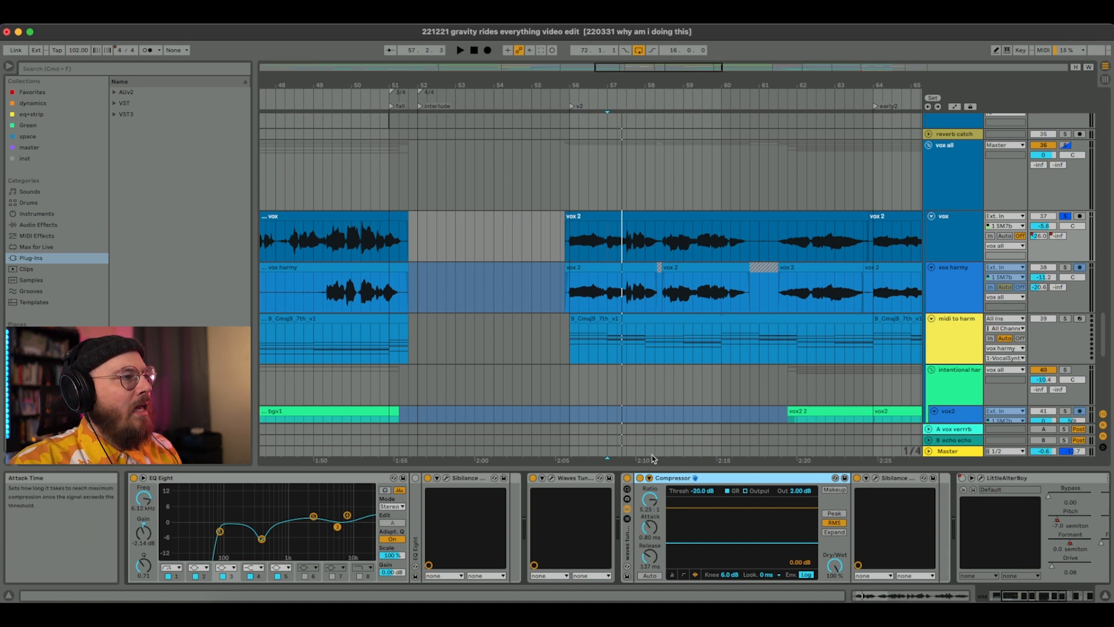
- Play the vocal from bar 56 and watch the Compressor's gain reduction
click(570, 240)
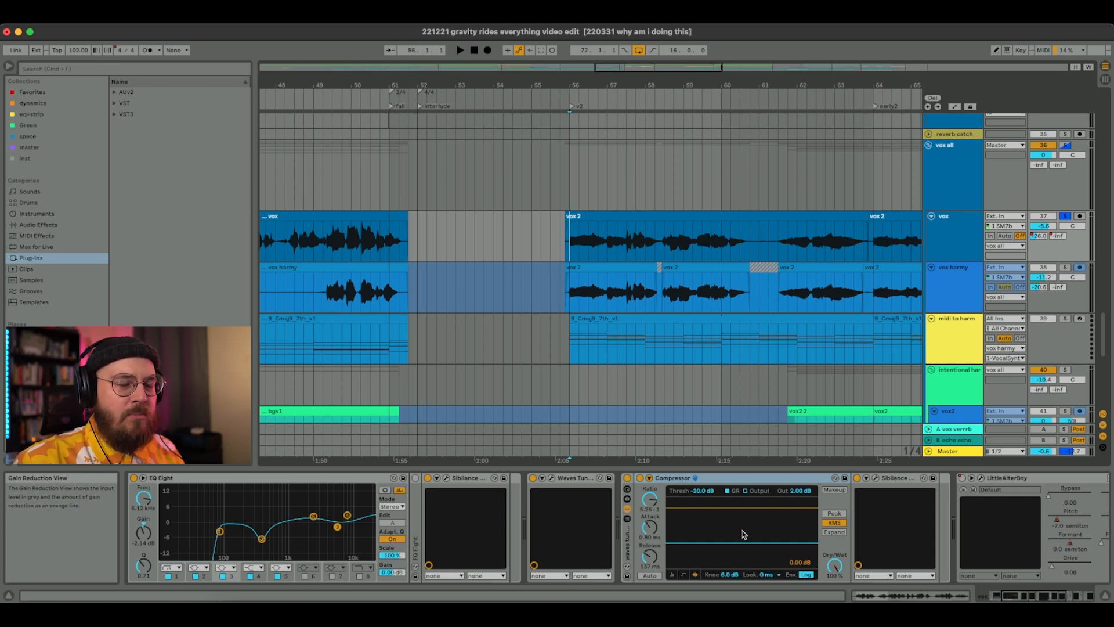
key(space)
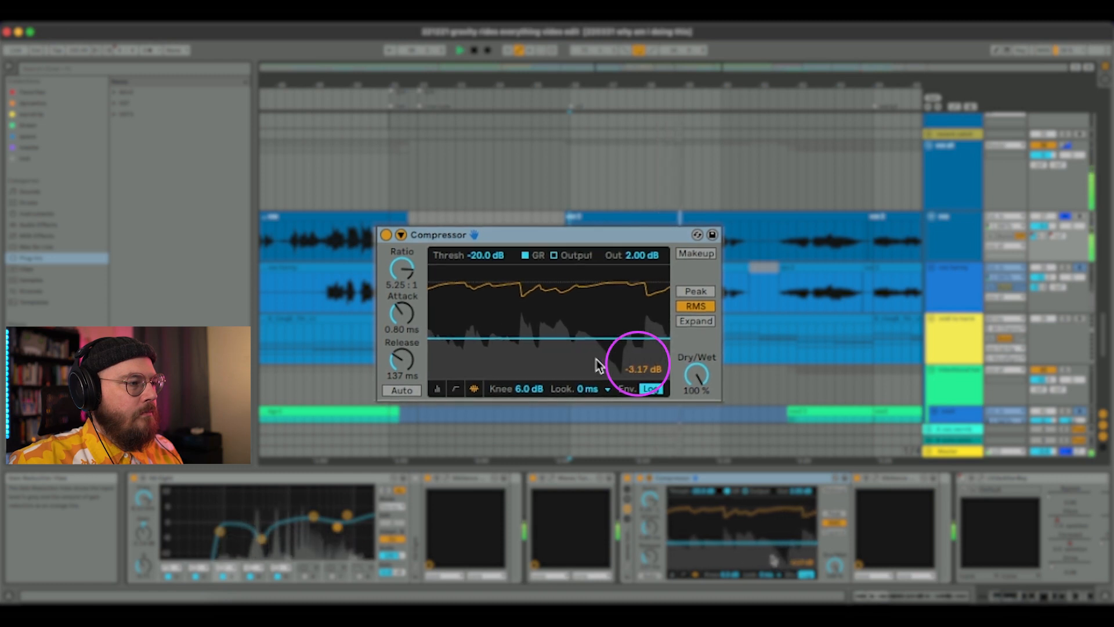
key(space)
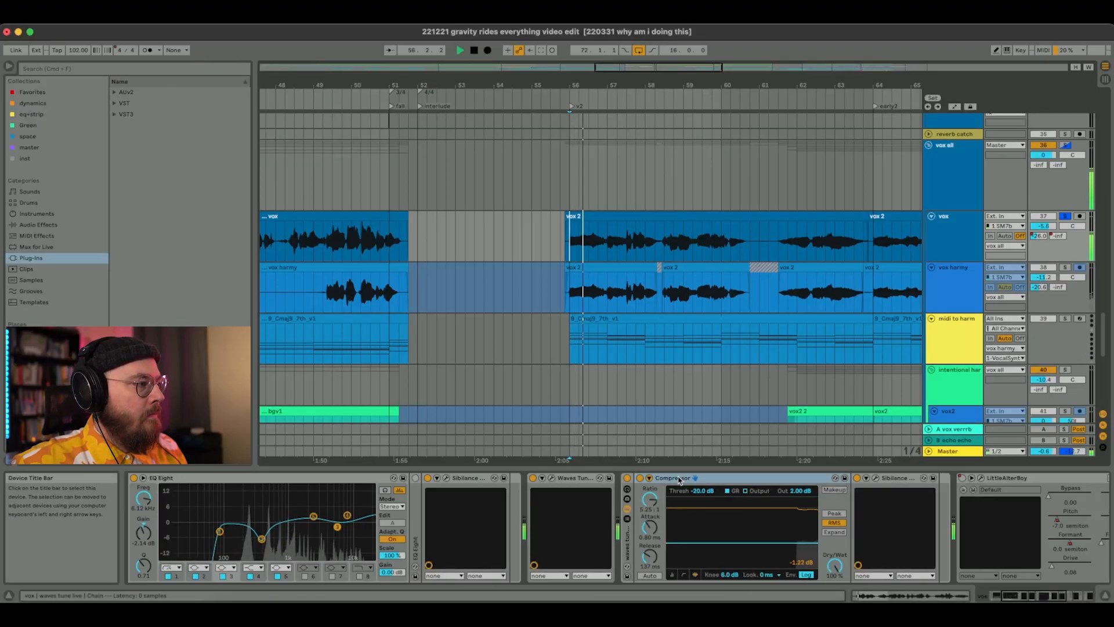
- Play the vocal while switching the Compressor off and on to compare its effect, replaying from bar 57
click(639, 479)
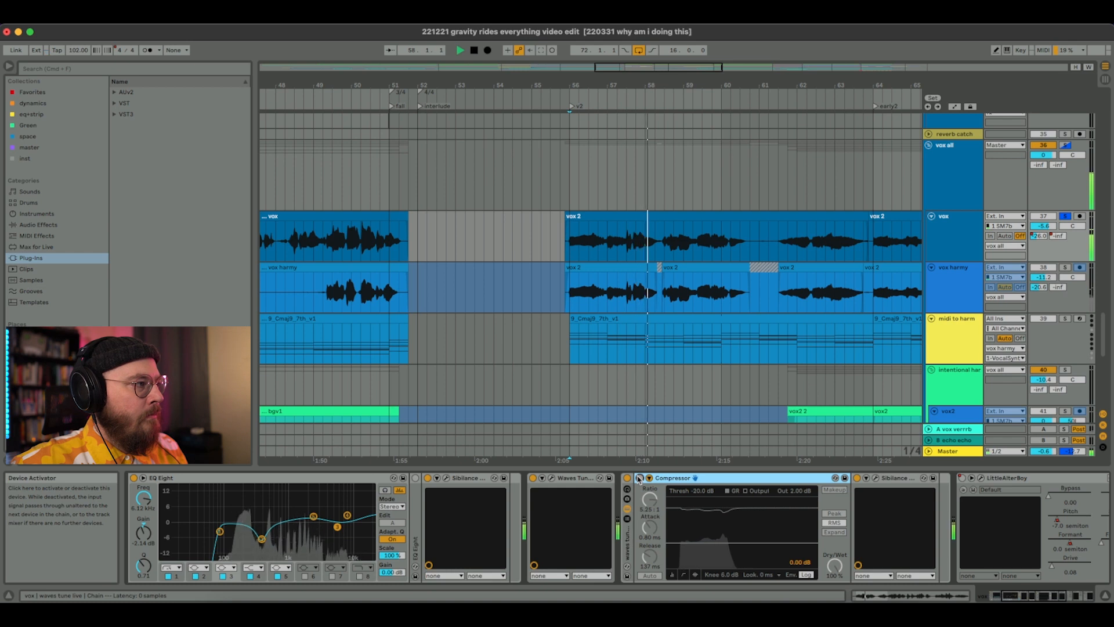
click(639, 478)
click(626, 250)
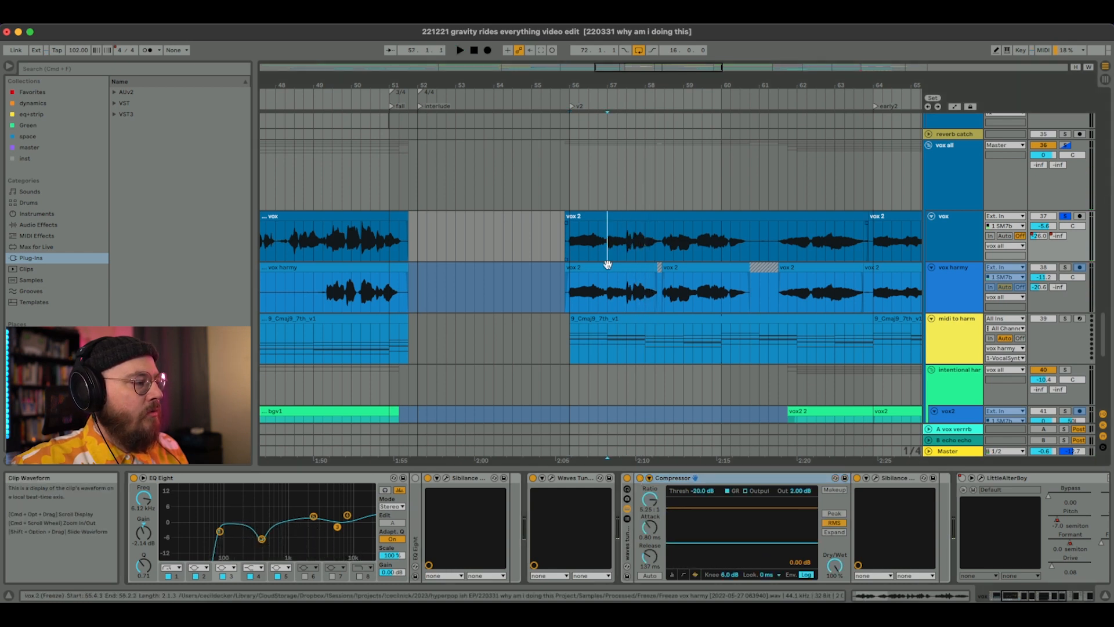
key(space)
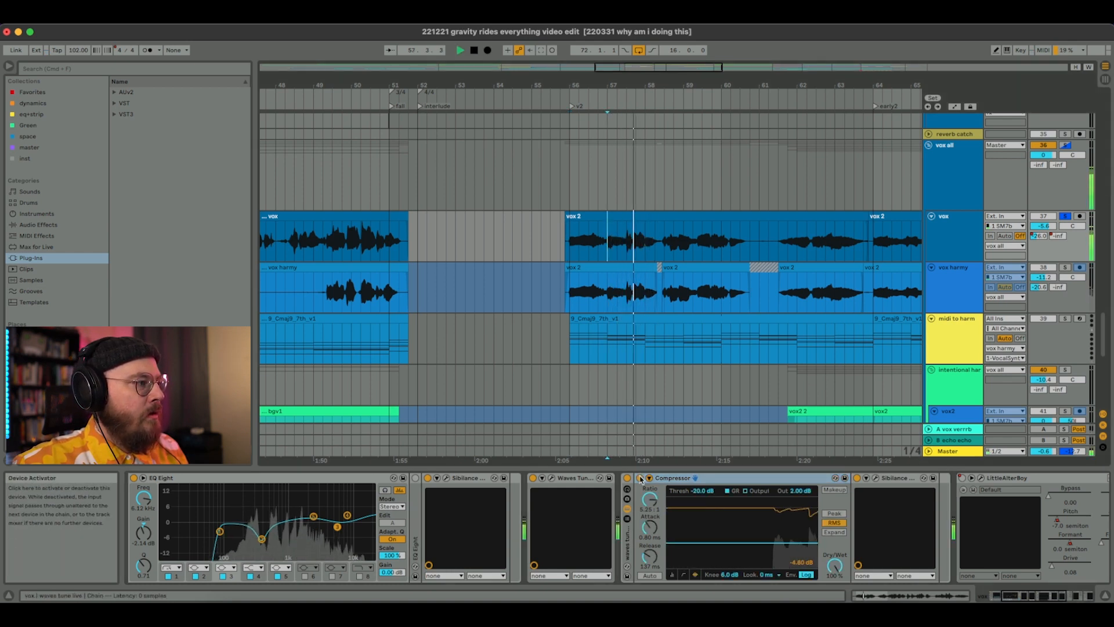
click(640, 478)
key(space)
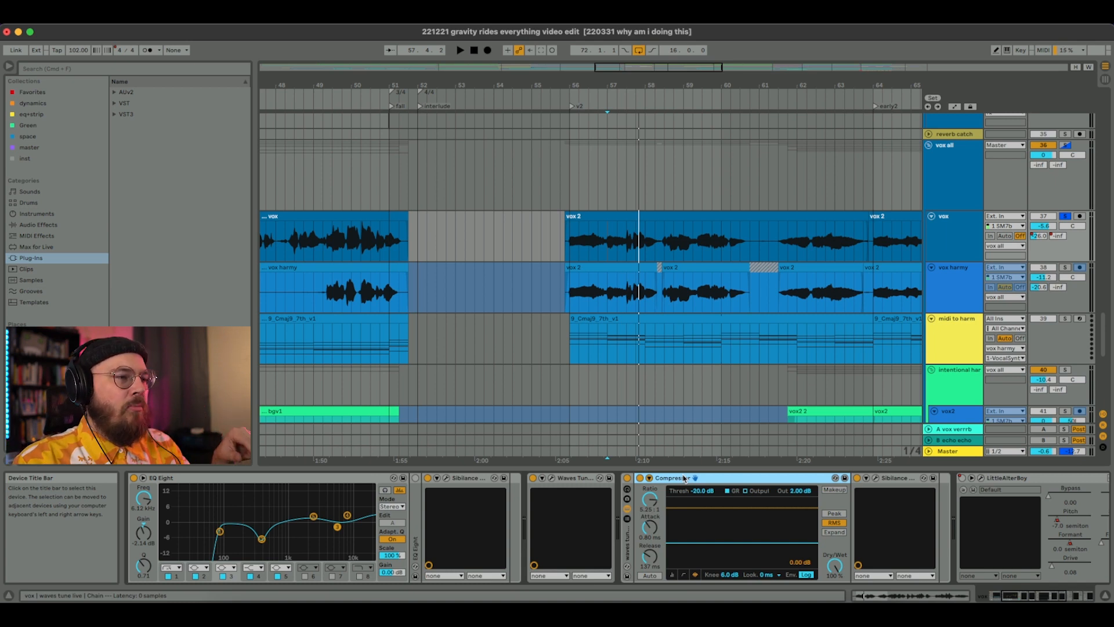
- Examine the LittleAlterBoy and Pro-R devices in the vox chain, and the effects on the A vox verrrb return
scroll(684, 478, right, 5)
scroll(684, 478, right, 1)
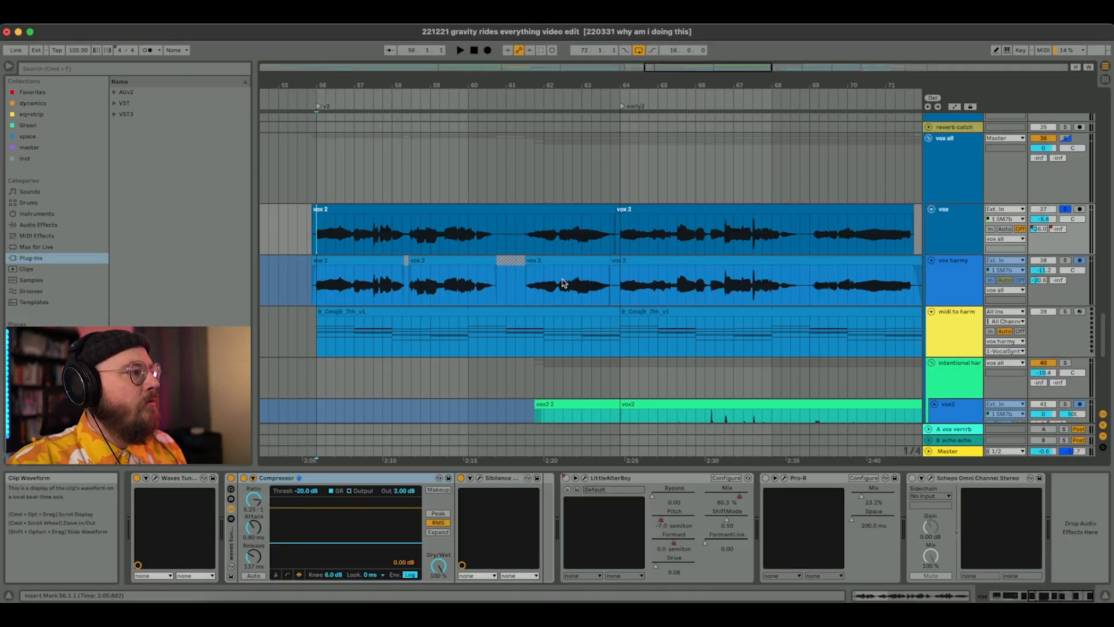
scroll(562, 283, right, 2)
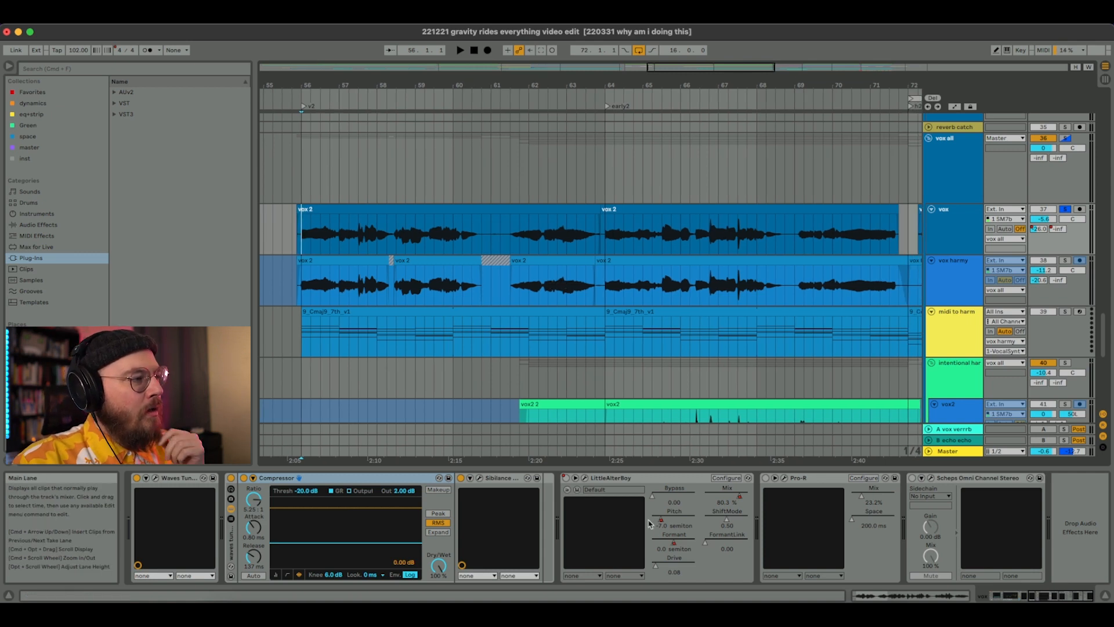
click(622, 478)
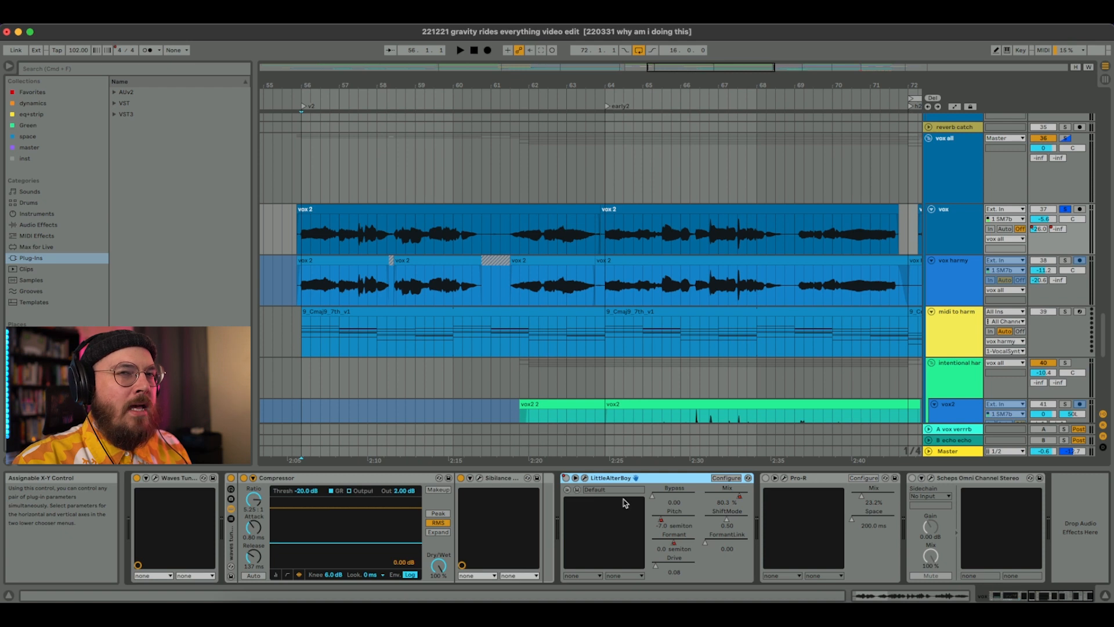
click(873, 478)
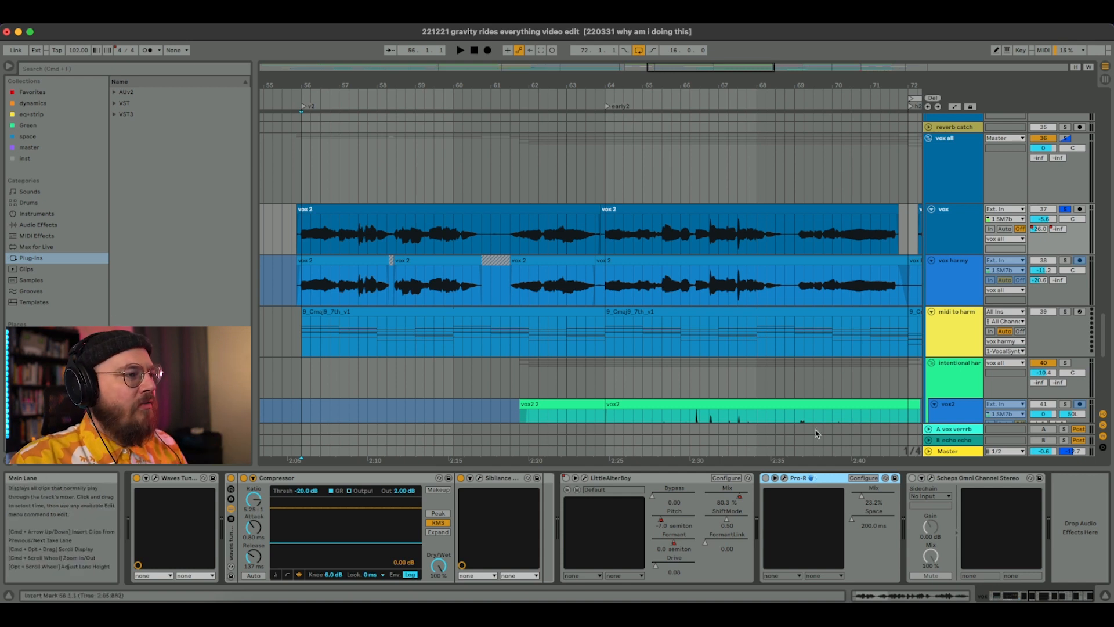
click(946, 430)
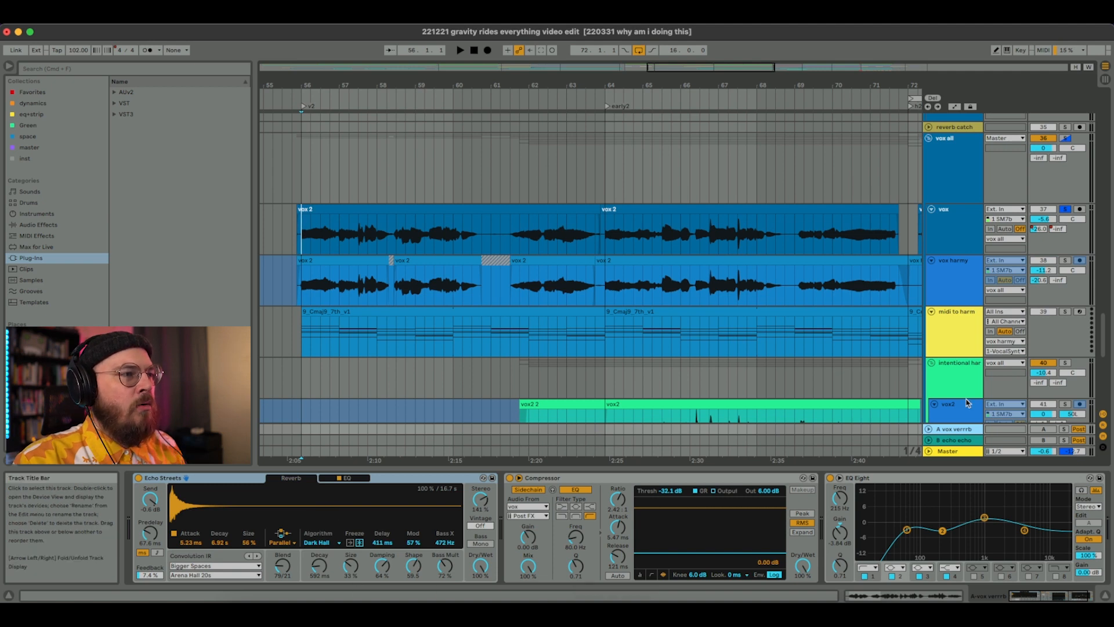
- Play the harmony vocals from bar 64 with the intentional harm group's devices shown
scroll(341, 351, down, 3)
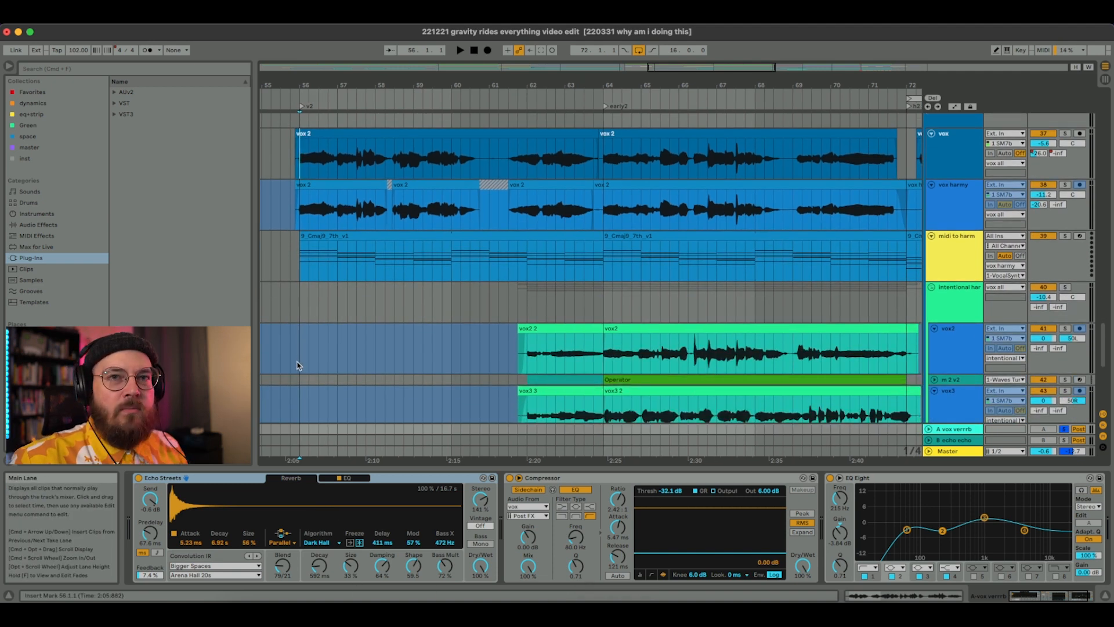
scroll(423, 298, down, 1)
click(598, 292)
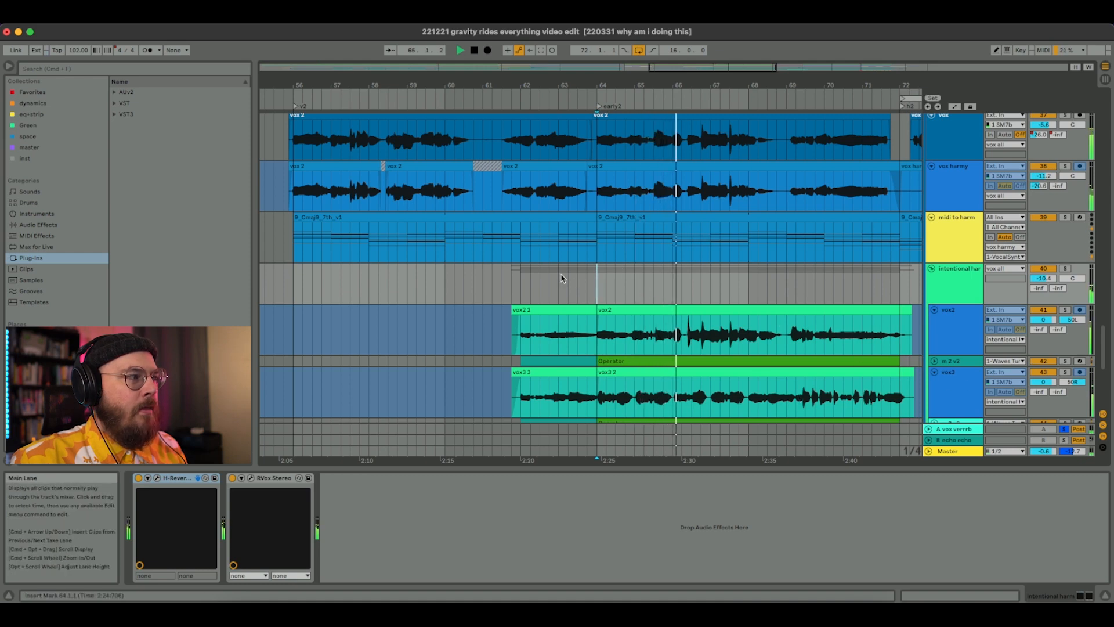
scroll(393, 207, up, 1)
scroll(394, 207, left, 1)
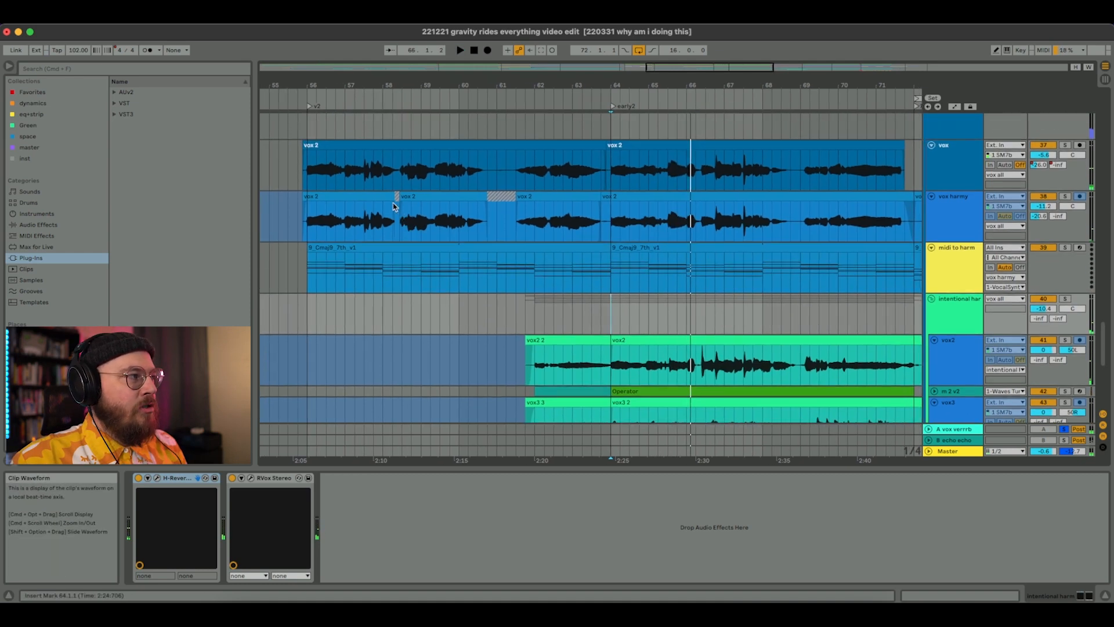
- Return to the vox track at bar 56 and show the Scheps Omni Channel plug-in window above the device chain
click(308, 173)
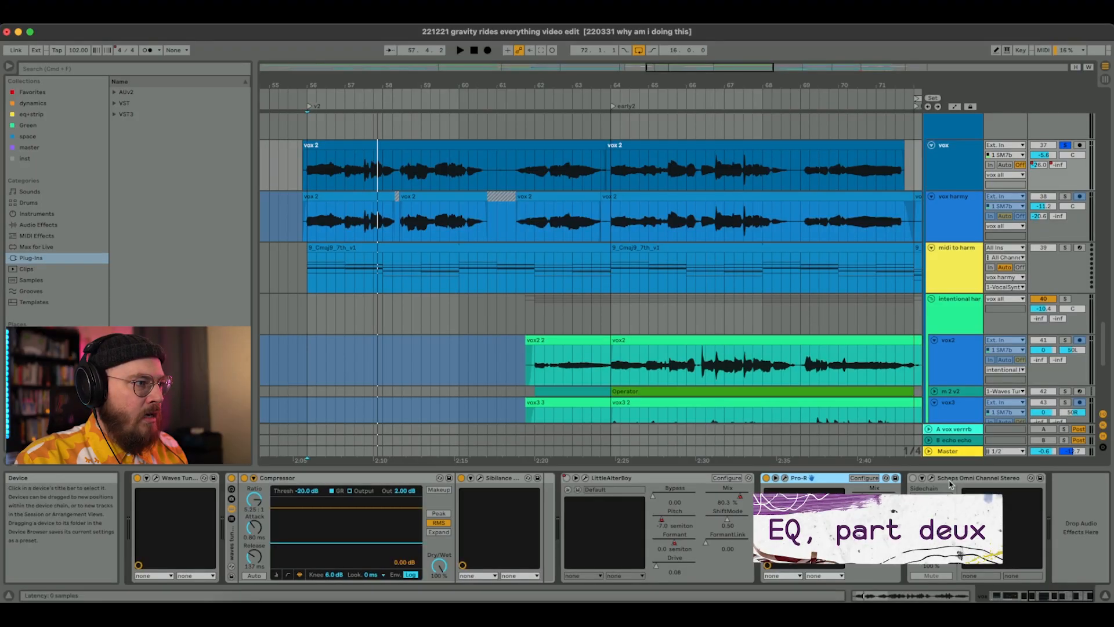
click(950, 479)
click(931, 477)
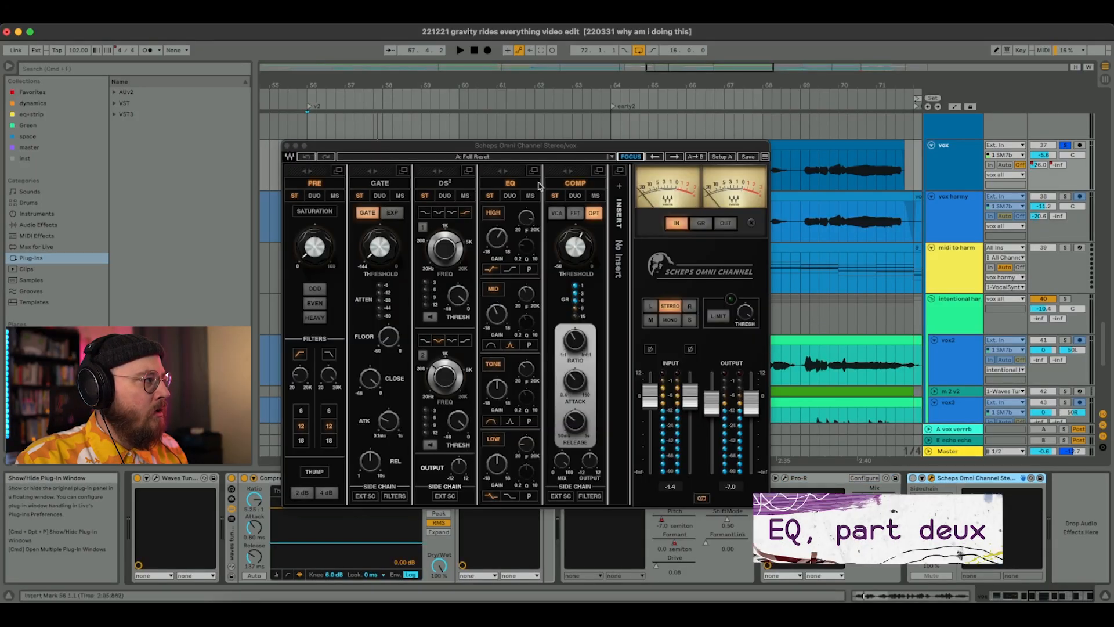
drag(503, 149, 534, 89)
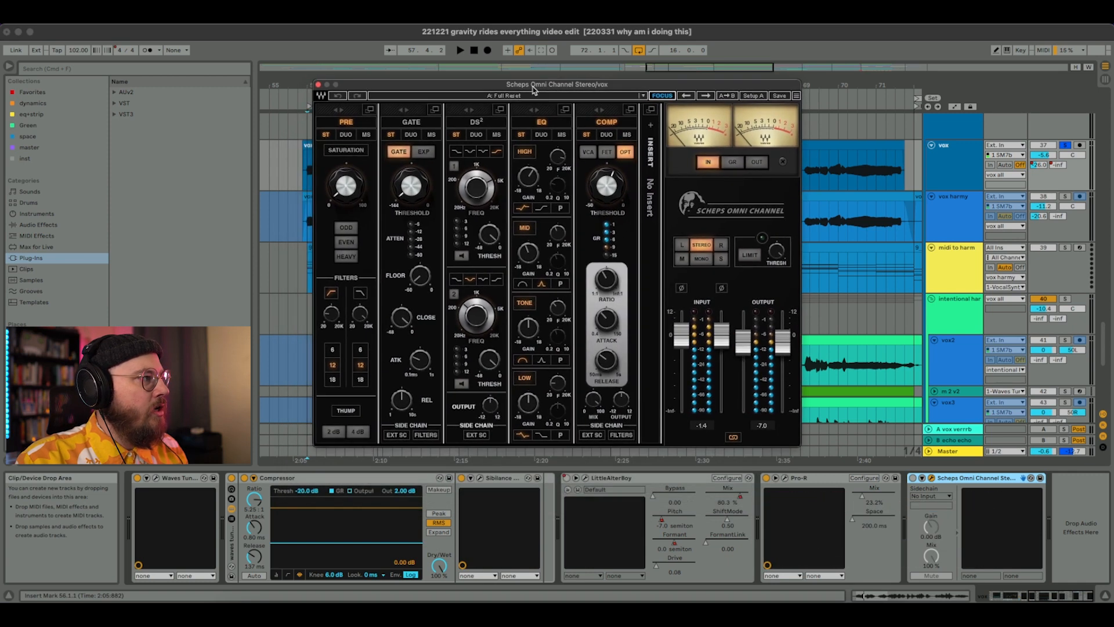
- Play the vocal from bar 56 to compare the Scheps Omni Channel on and off
click(977, 481)
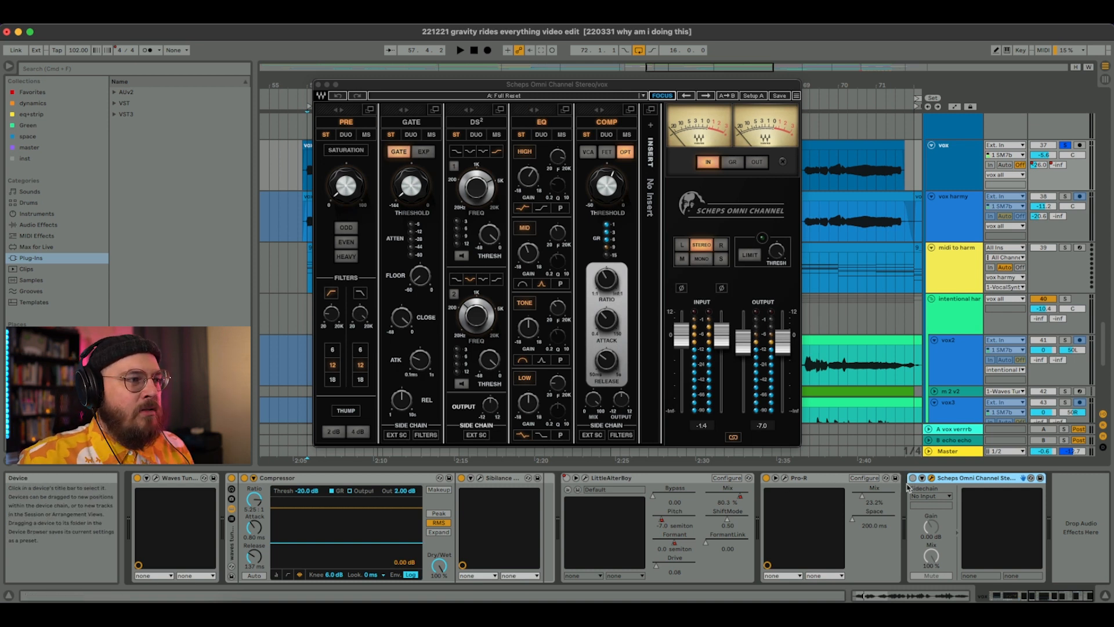
key(space)
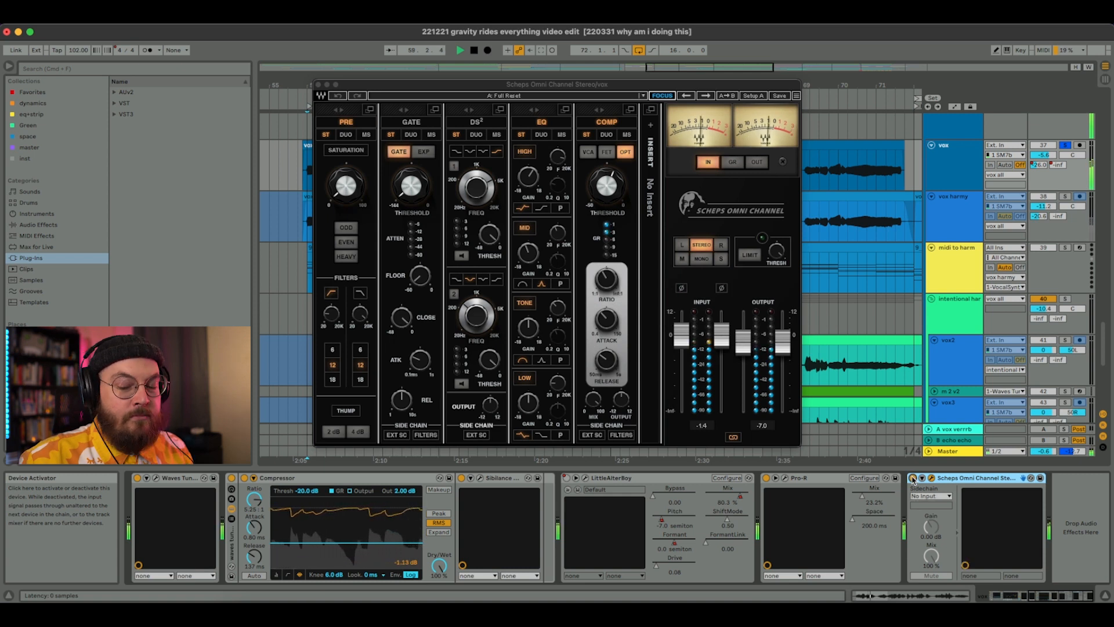
key(space)
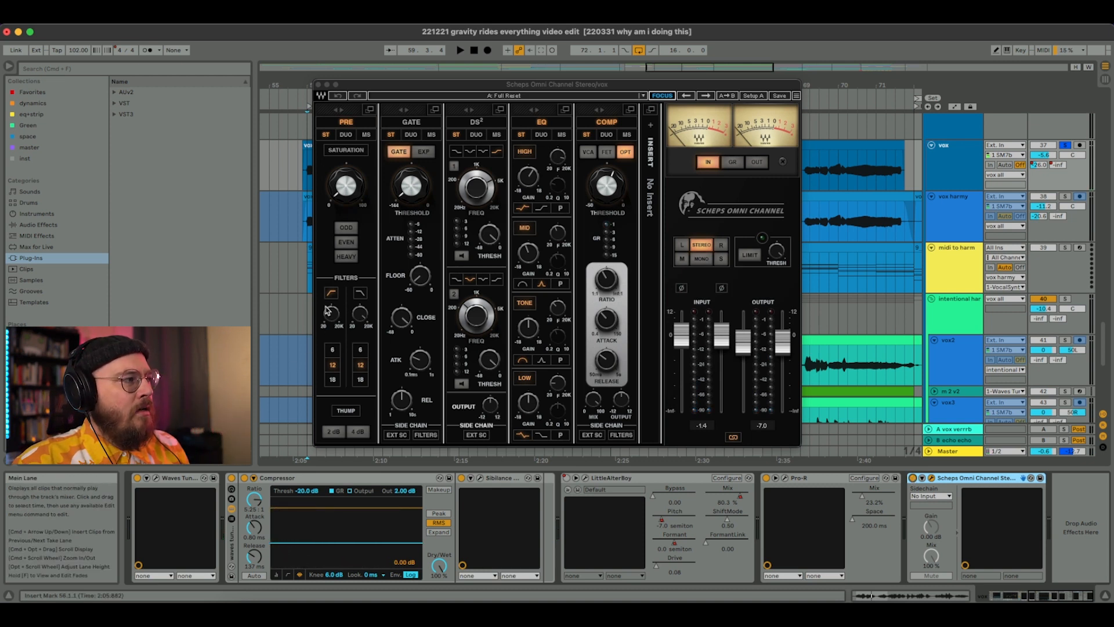
- Check the low-cut filter in the Scheps Omni Channel's PRE section and reposition the plug-in window
click(332, 314)
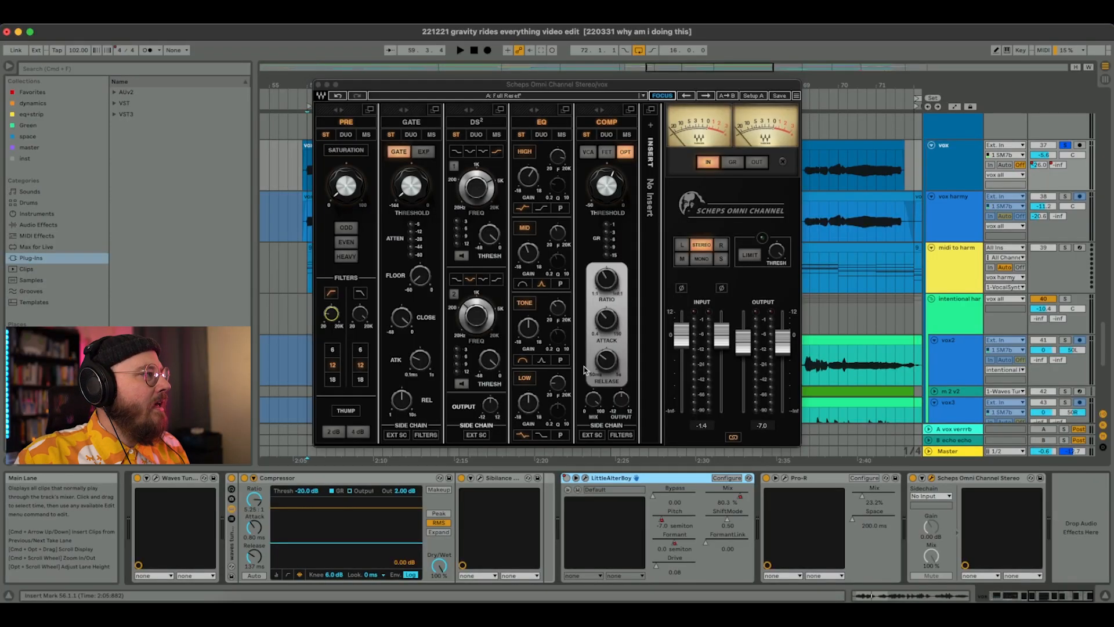
drag(551, 84, 573, 86)
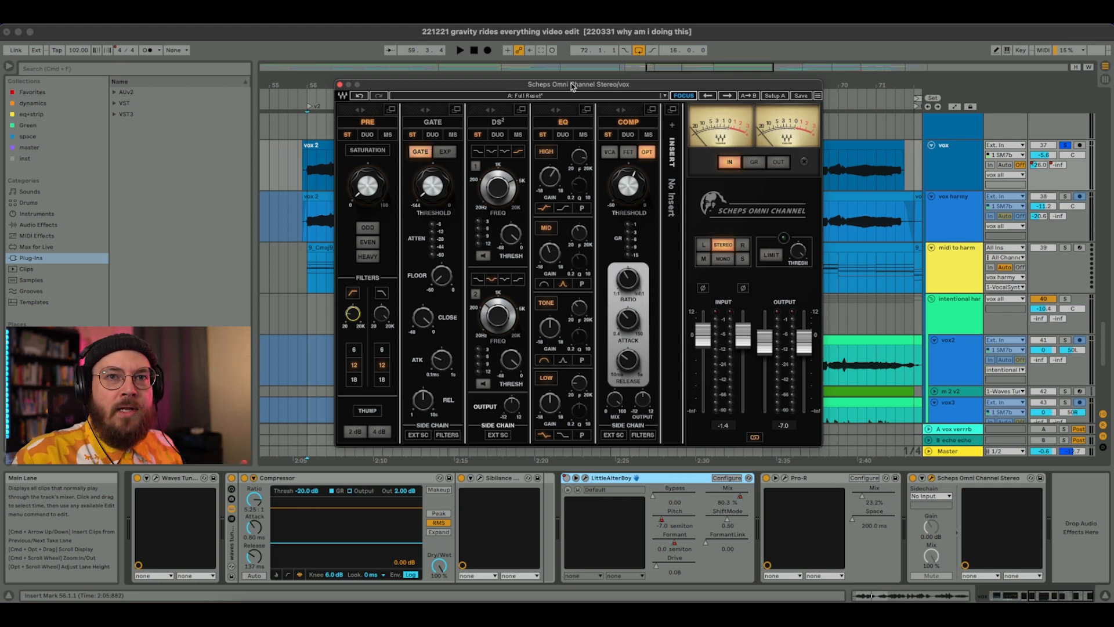
drag(572, 85, 545, 74)
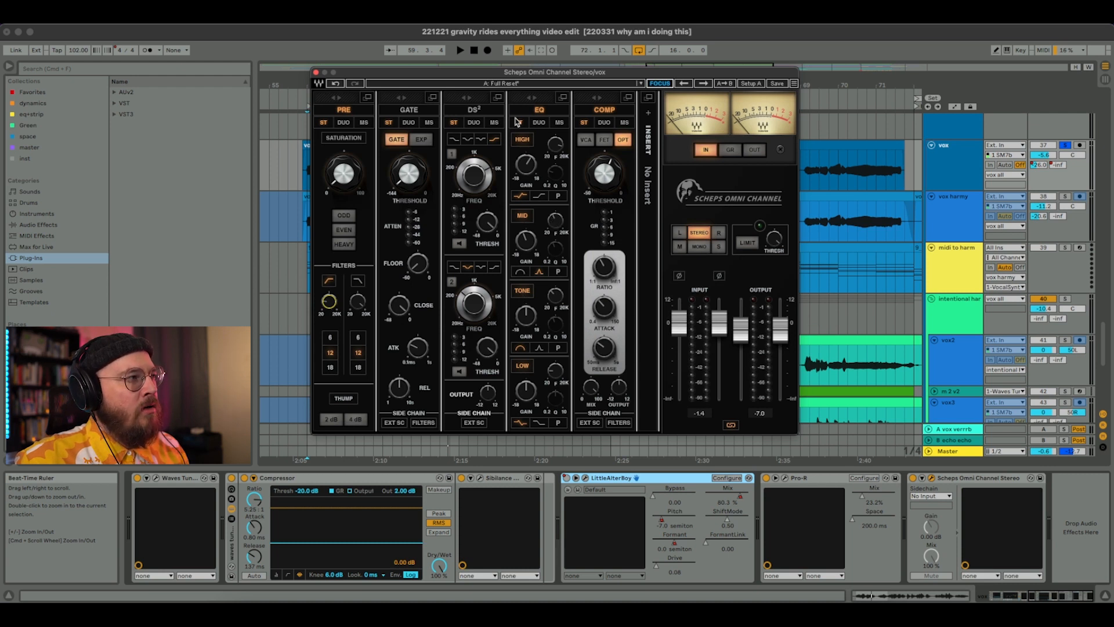
drag(500, 72, 539, 78)
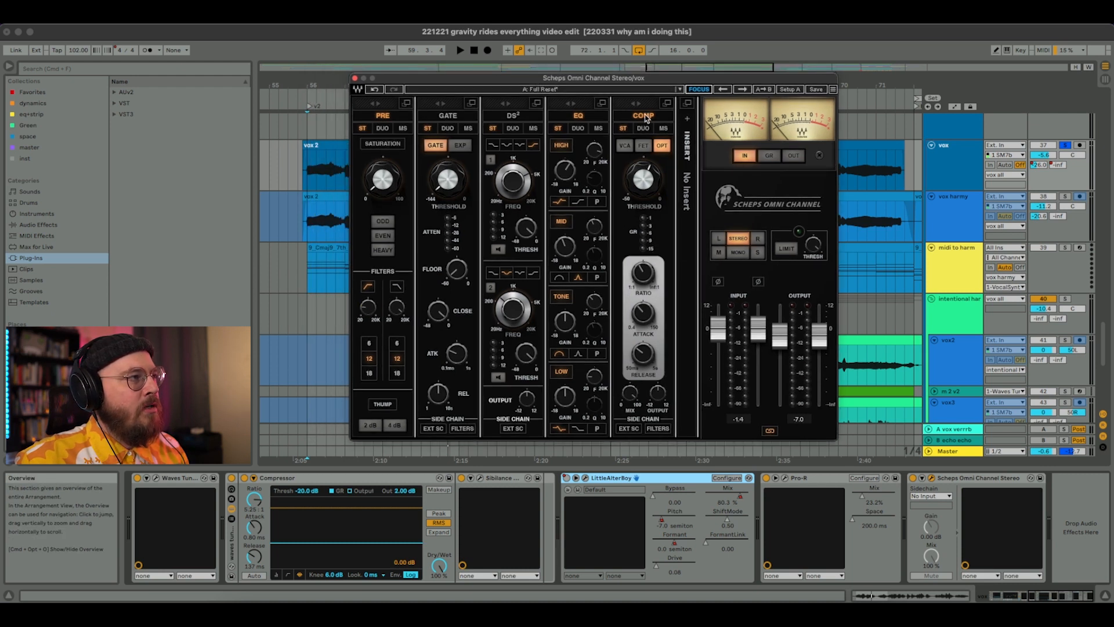
- With COMP off, play the vocal while toggling the EQ section's HIGH band, check its gain and replay the comparison
key(space)
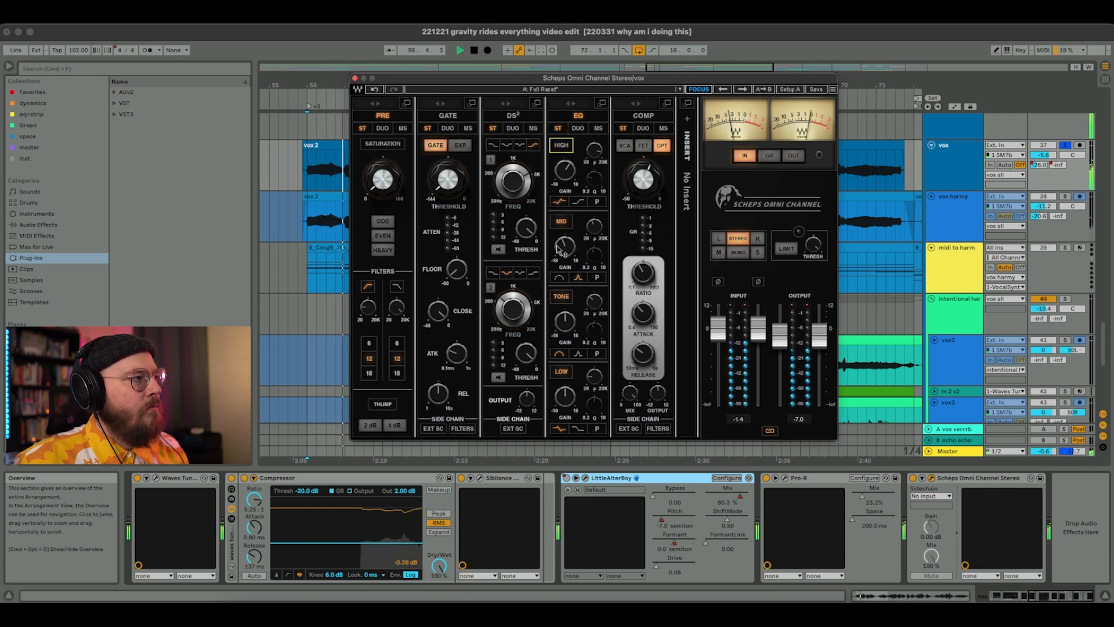
click(563, 227)
click(563, 145)
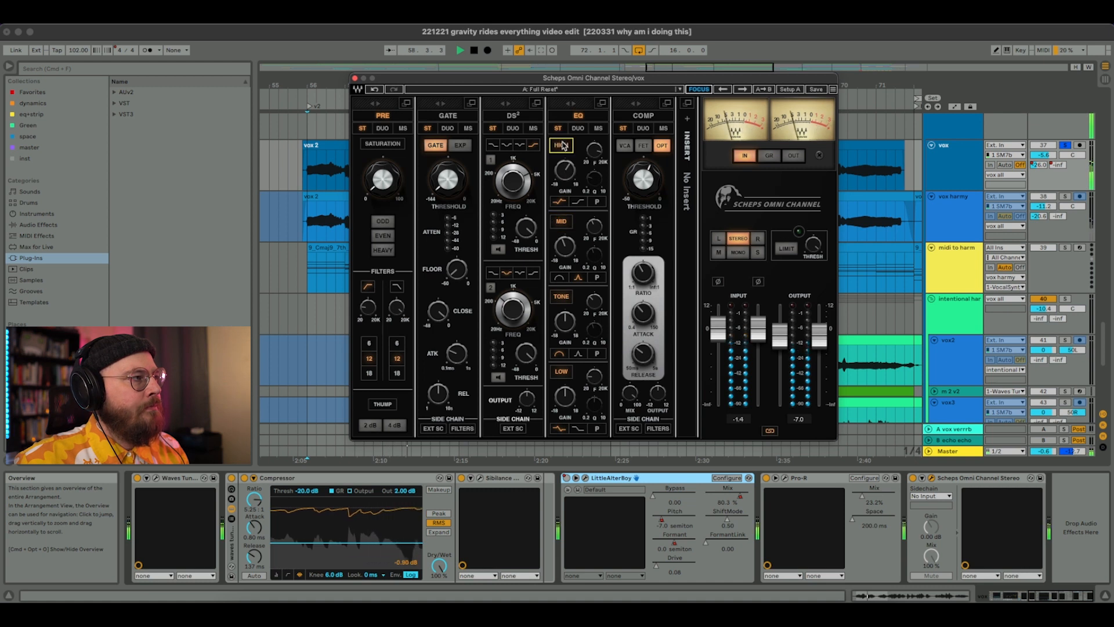
key(space)
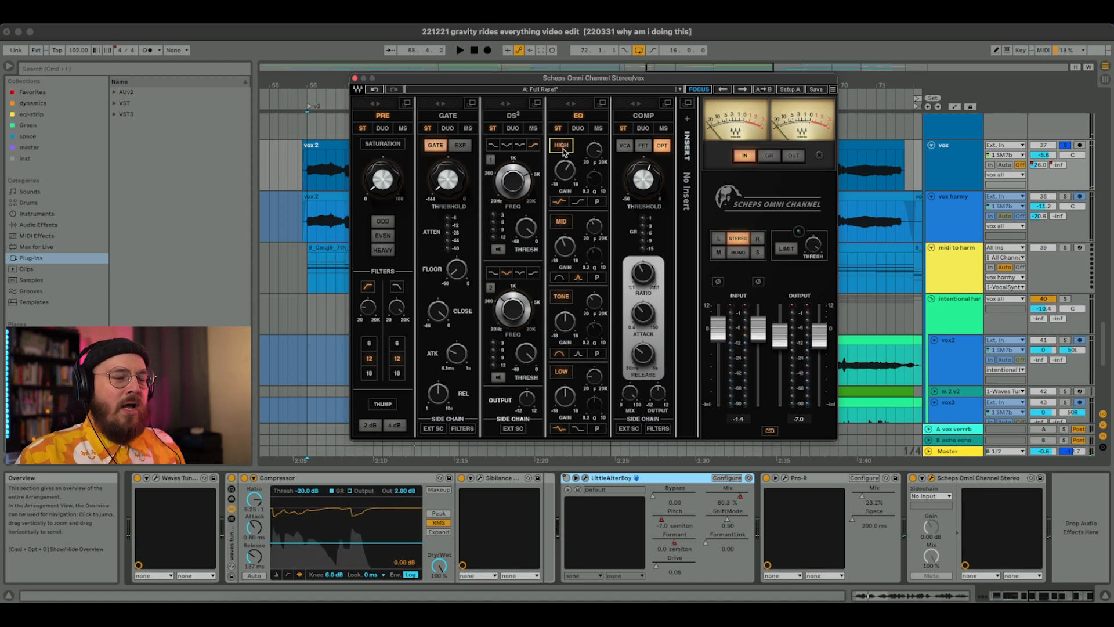
mouse_move(594, 154)
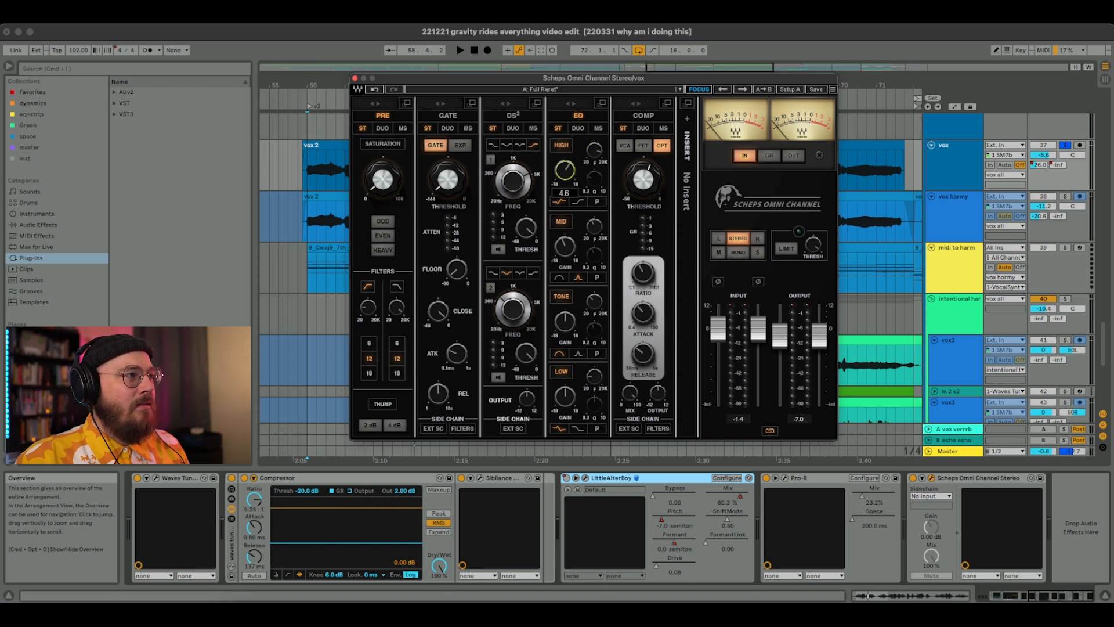
key(space)
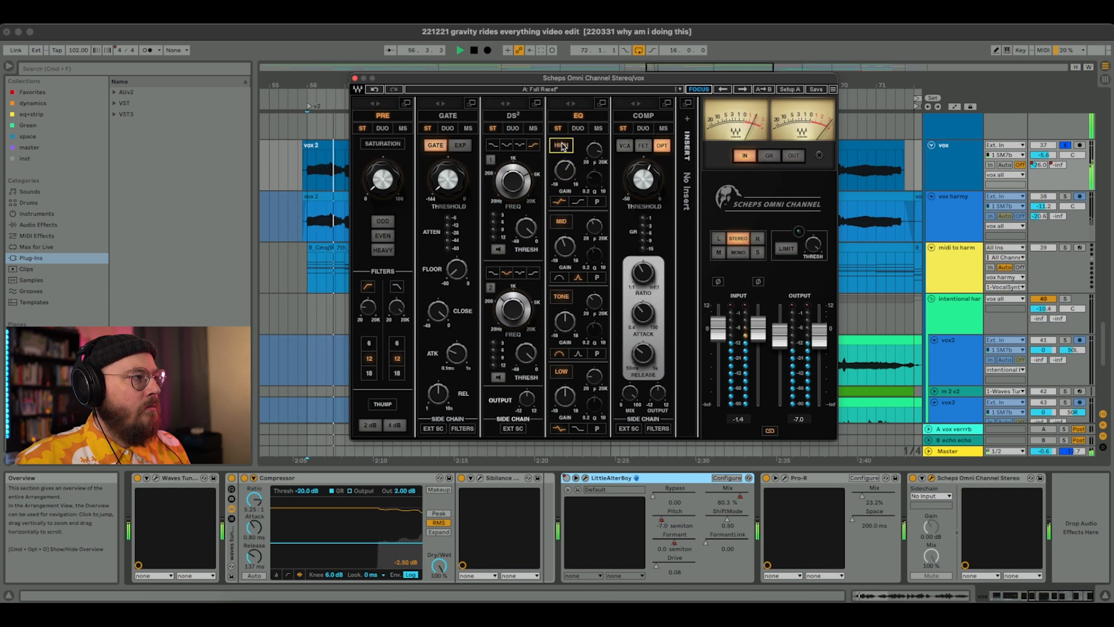
key(space)
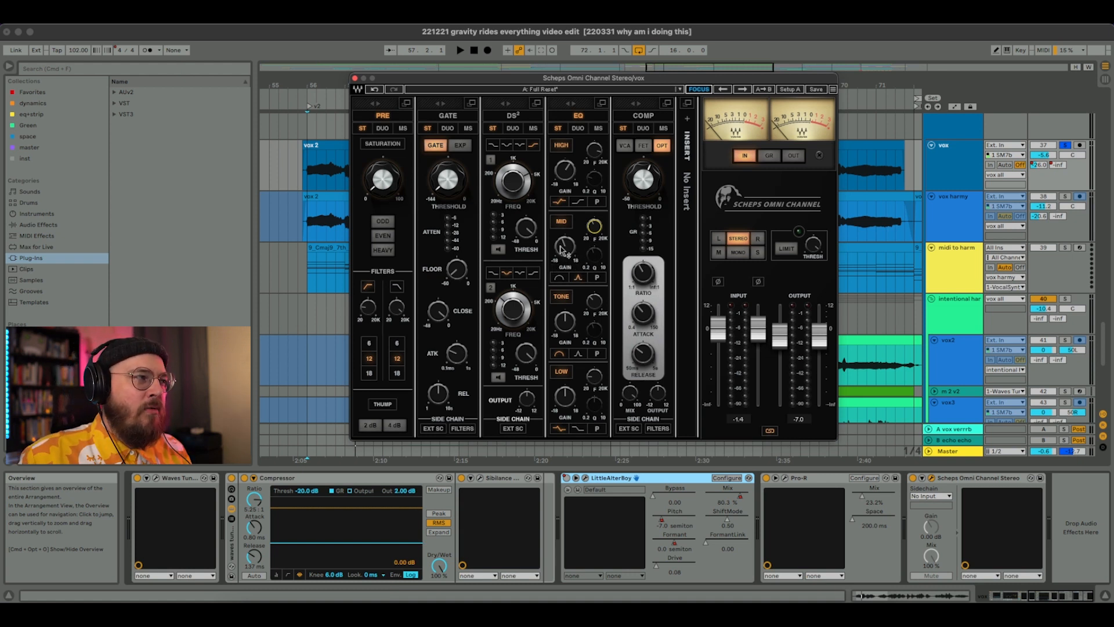
- Play the vocal while varying the gain of the EQ section's MID band
key(space)
drag(564, 248, 563, 216)
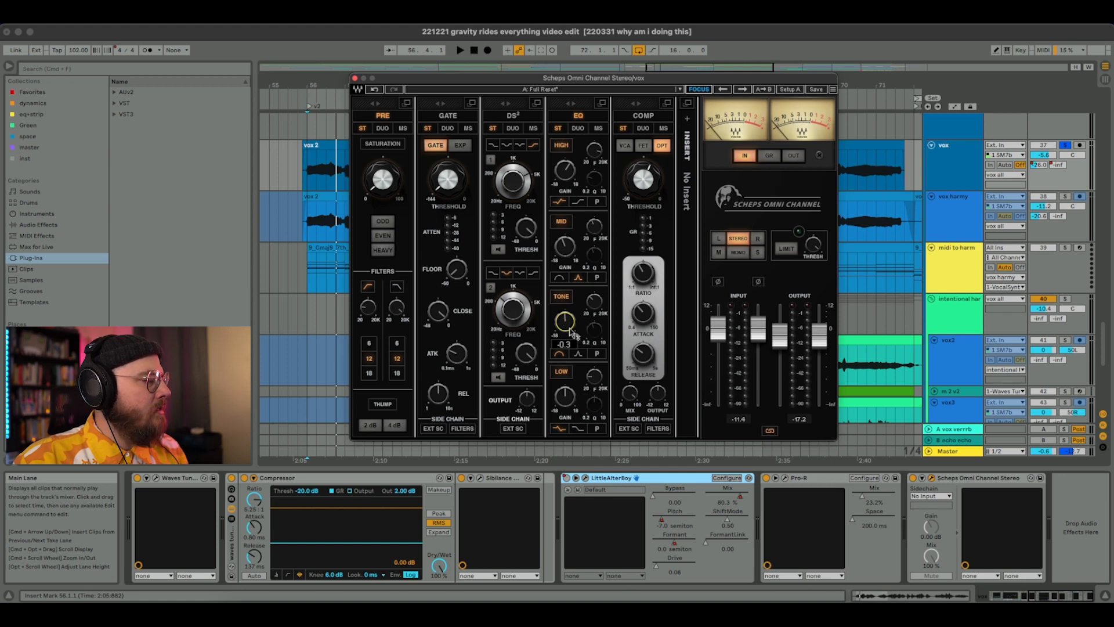
- Copy the EQ Eight that follows the Gate to directly after Pro-R, and disable bands 1 and 2 in the copy
scroll(447, 521, left, 5)
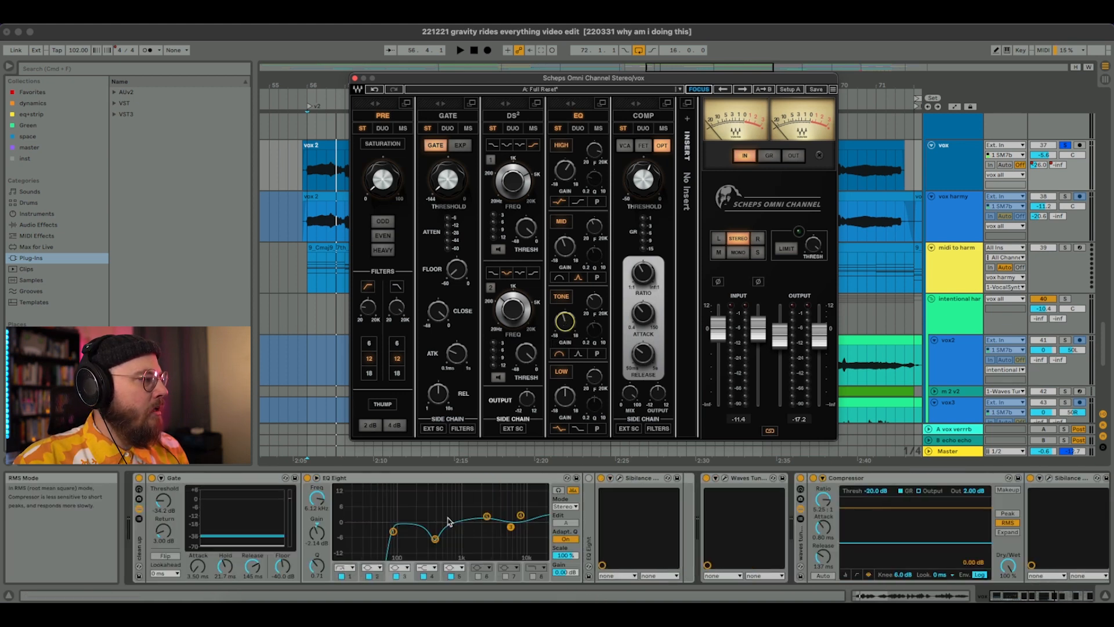
click(473, 481)
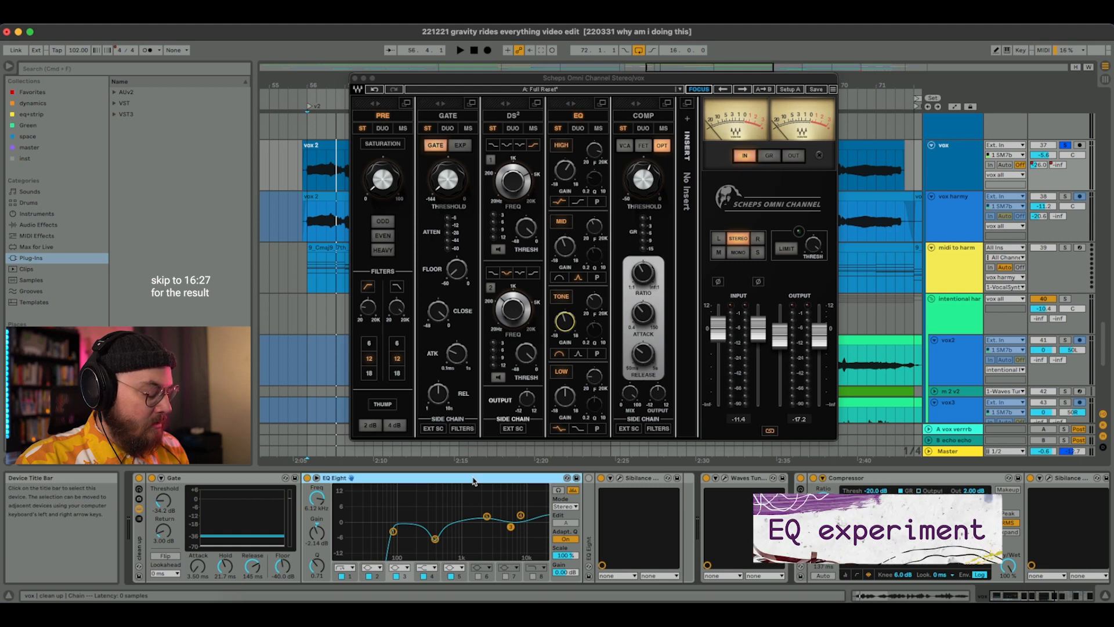
scroll(473, 522, right, 5)
scroll(473, 481, right, 2)
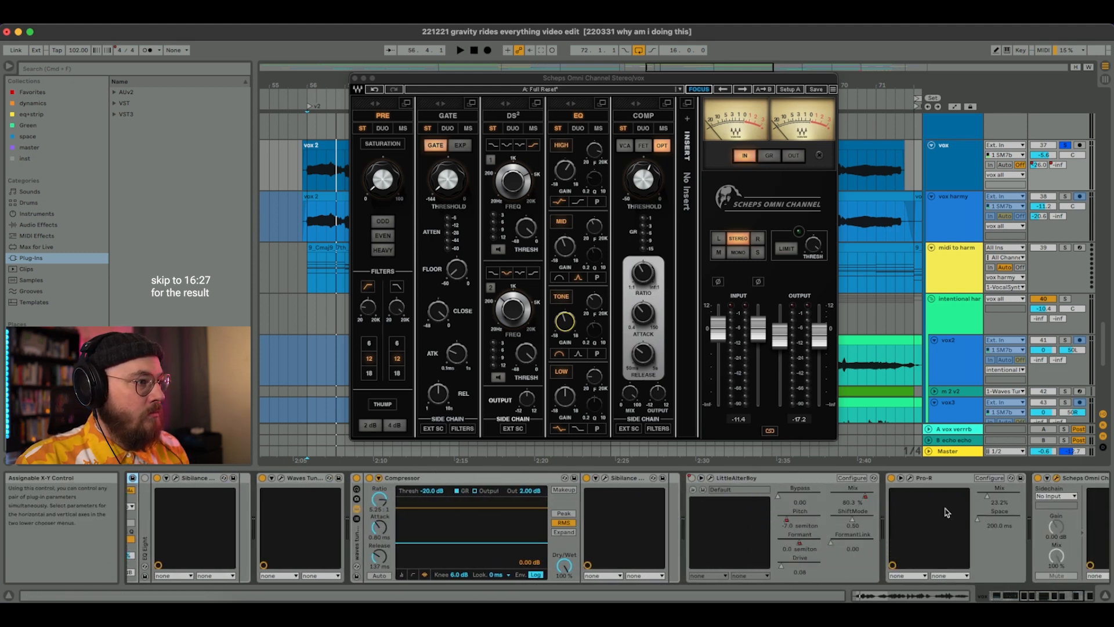
scroll(947, 512, right, 3)
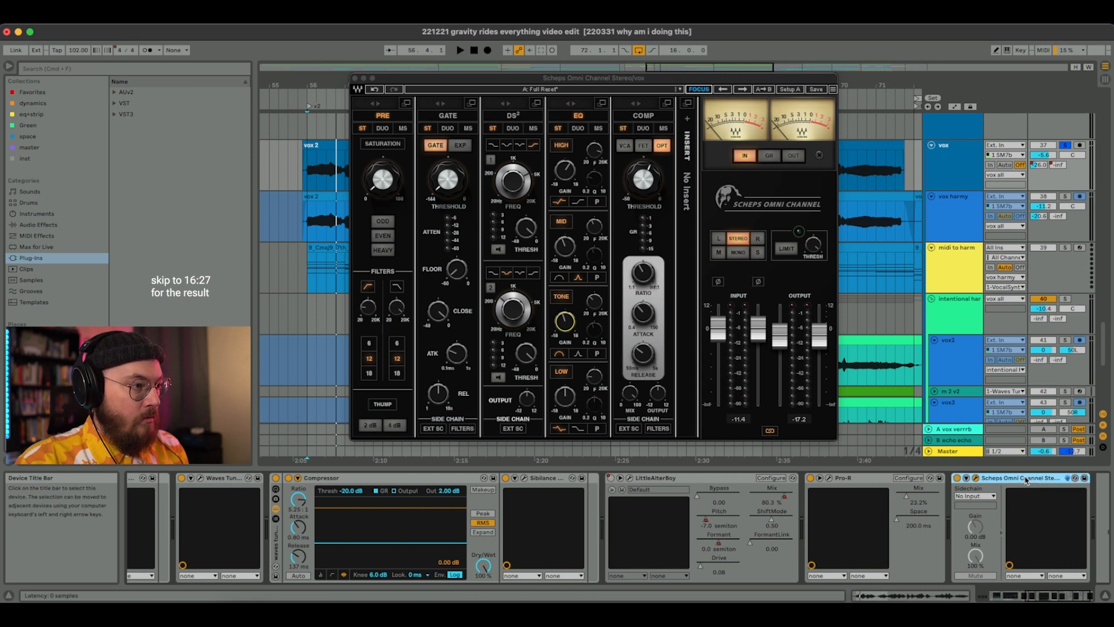
key(Delete)
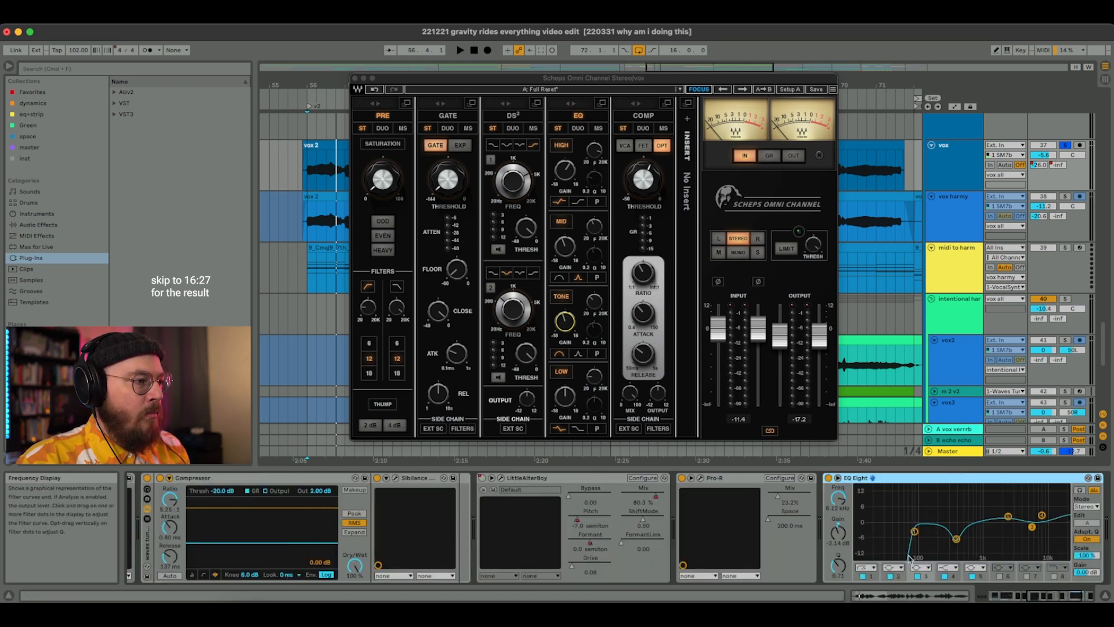
click(899, 577)
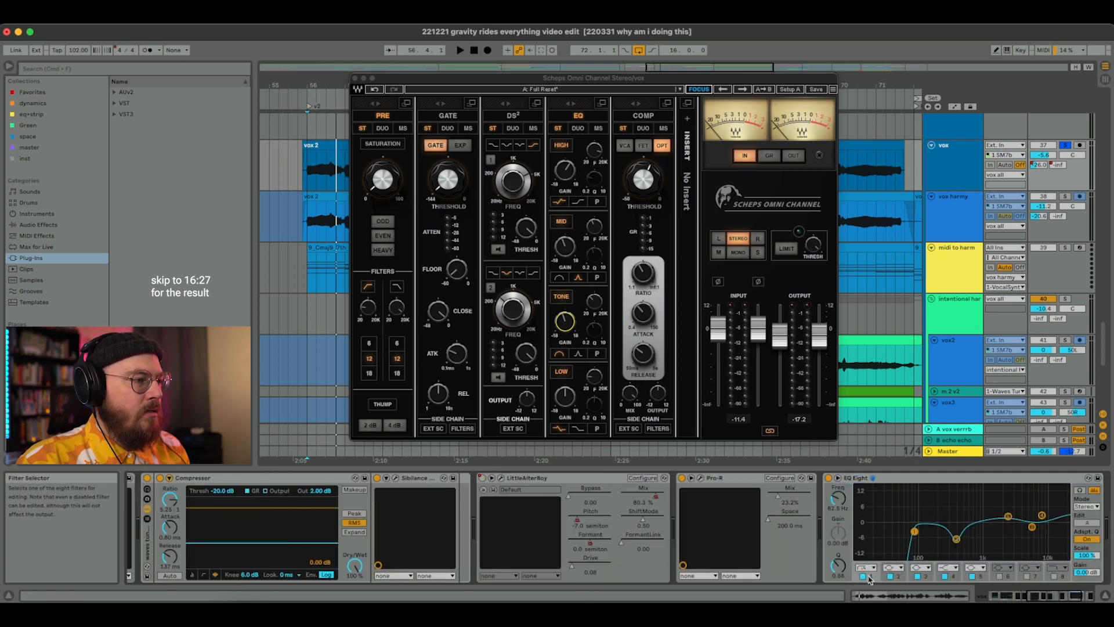
click(893, 579)
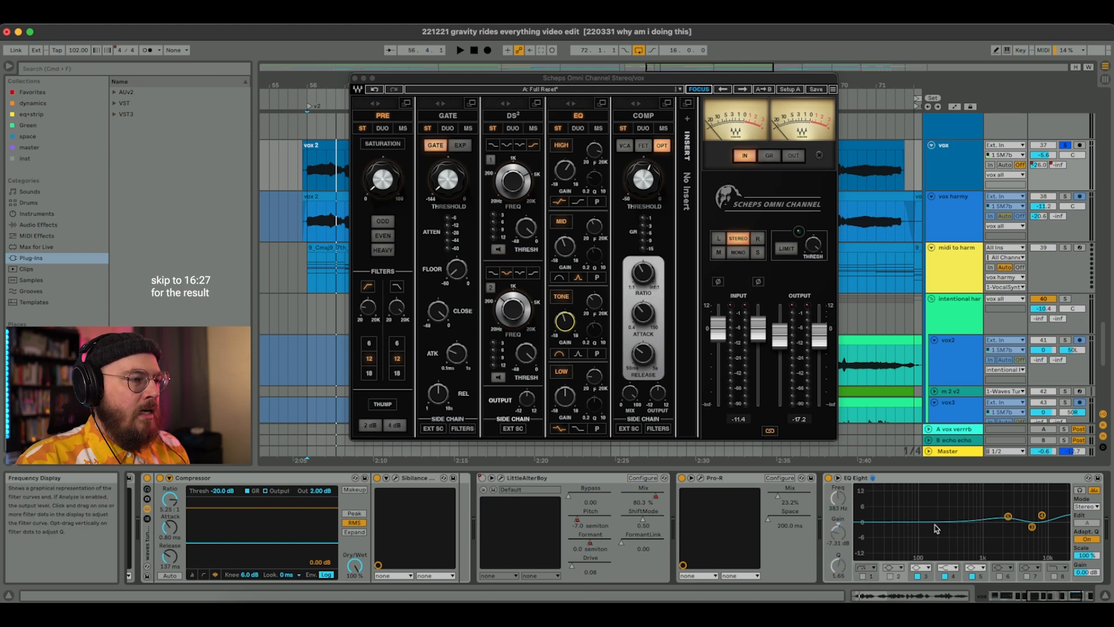
- Duplicate the original EQ Eight after the Gate, then deactivate and fold the original
scroll(660, 490, left, 10)
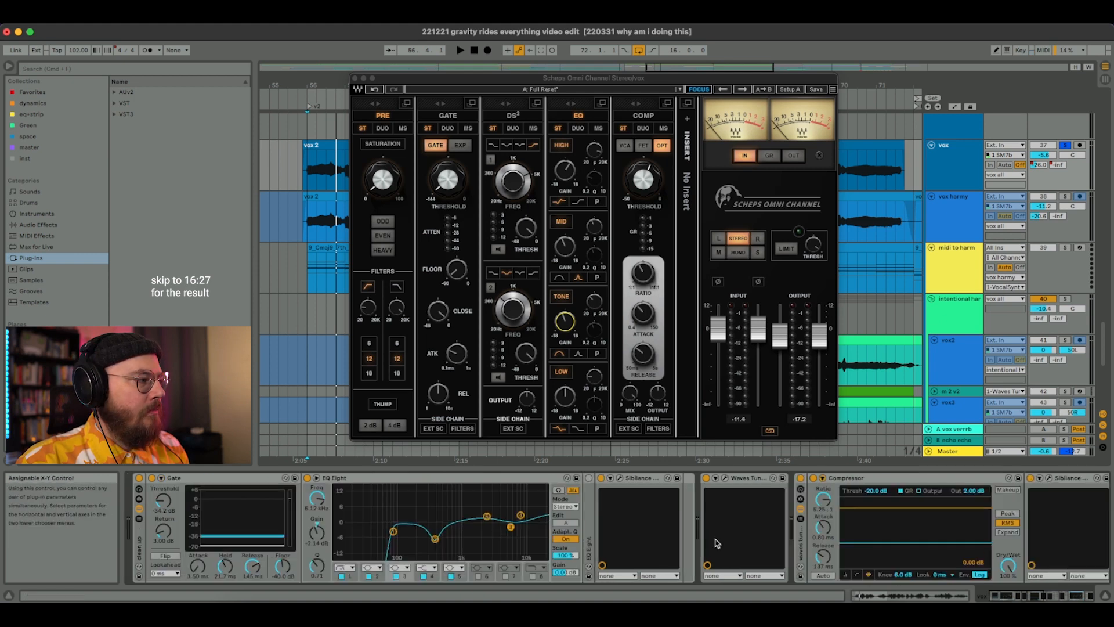
click(514, 482)
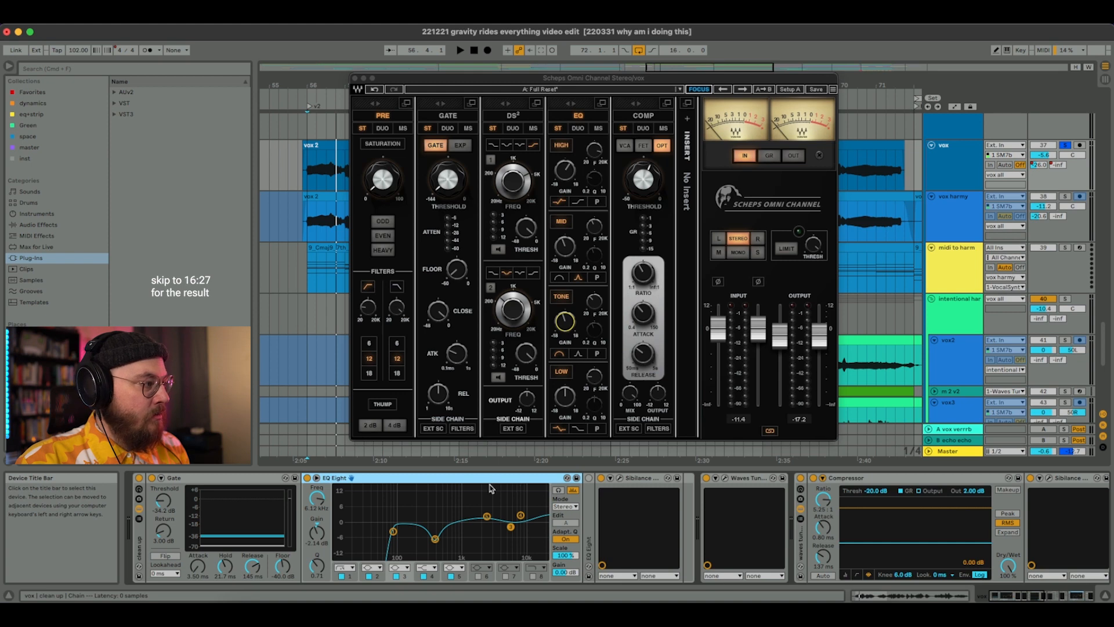
key(super+d)
click(307, 478)
double_click(400, 479)
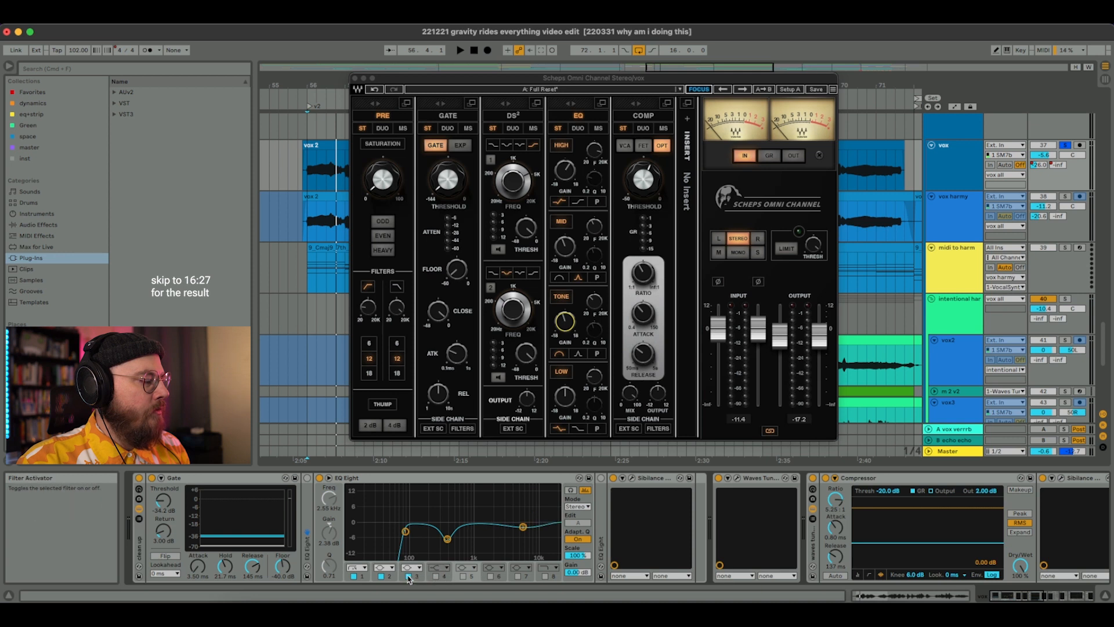
- Unfold the original EQ Eight after the Gate, and play the vocal while switching the EQ Eight after Pro-R off and back on
double_click(308, 507)
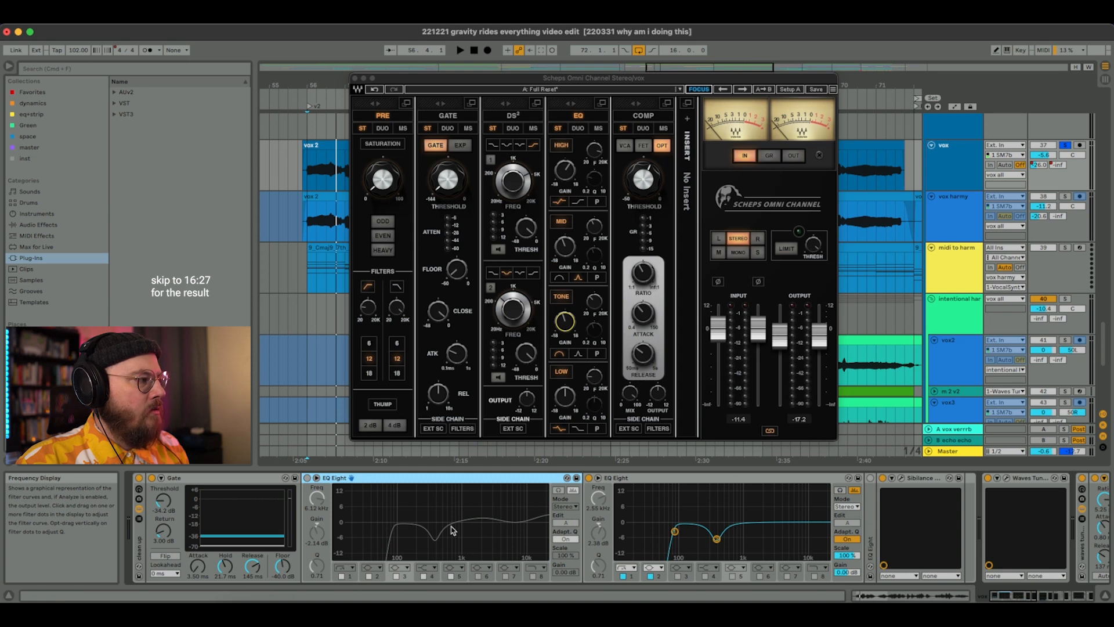
scroll(454, 530, right, 15)
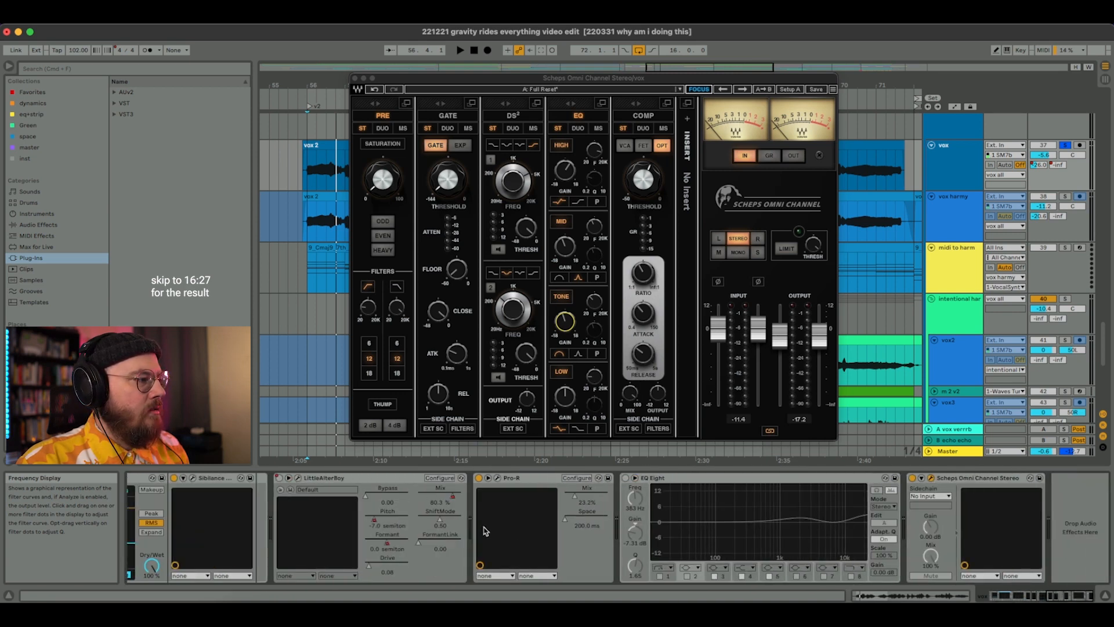
scroll(466, 530, right, 10)
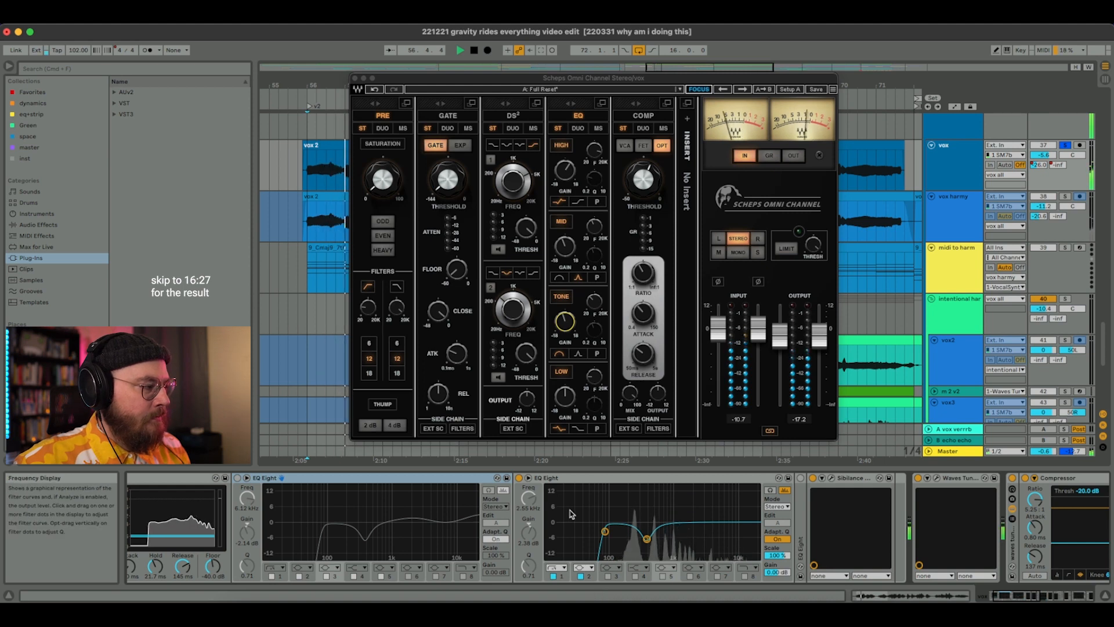
scroll(572, 514, right, 10)
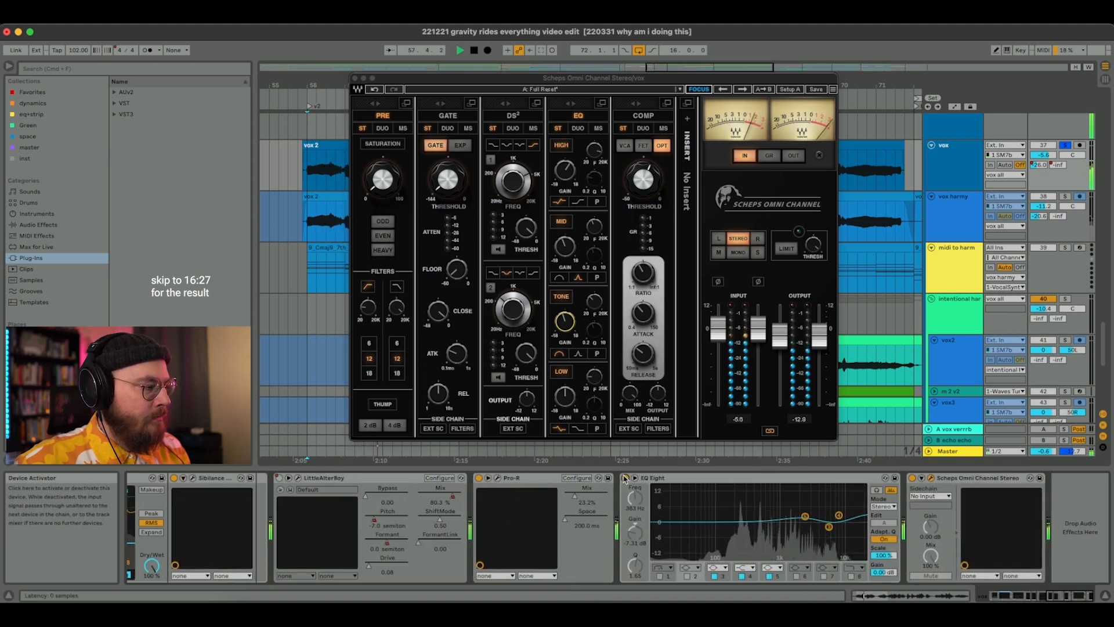
click(625, 478)
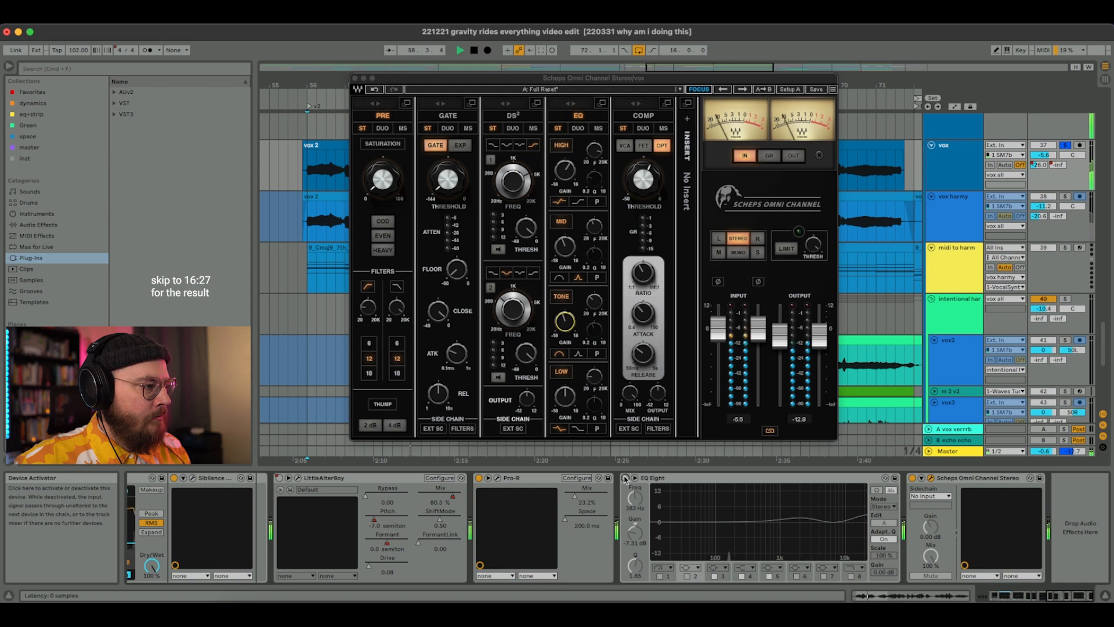
click(625, 479)
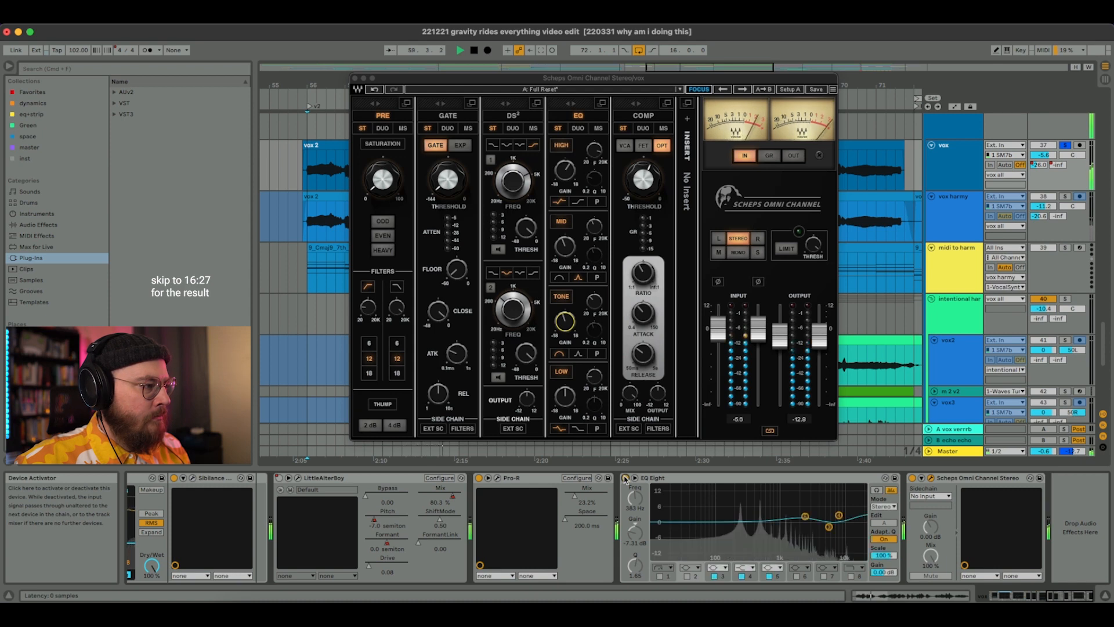
- Deactivate the duplicate EQ Eight, reactivate the original one after the Gate, and play the vocal through it
scroll(529, 510, left, 10)
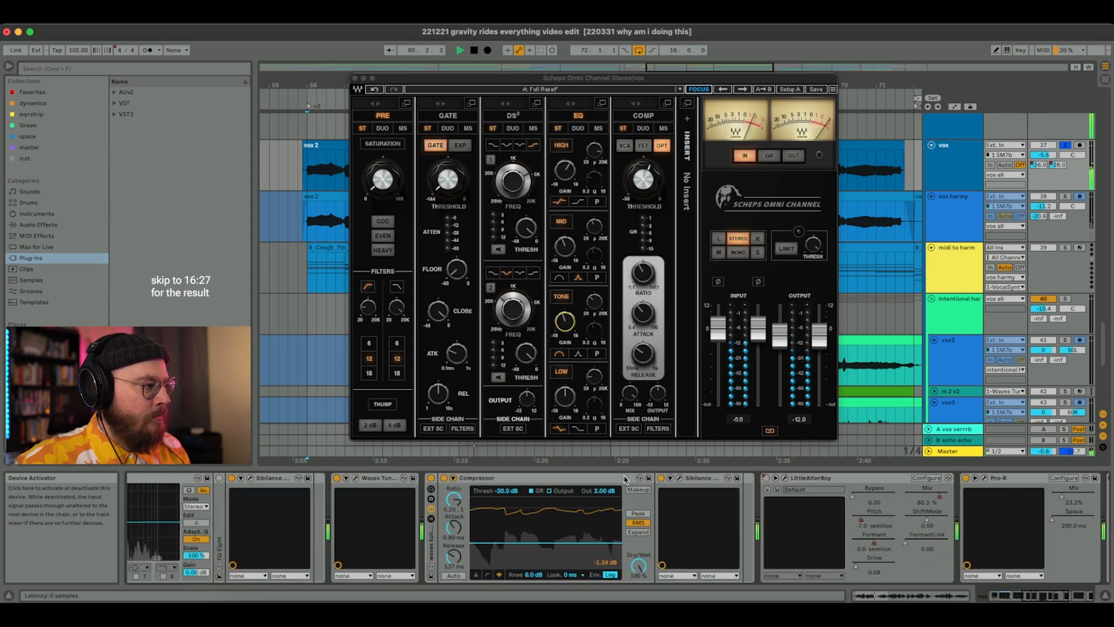
key(space)
click(533, 478)
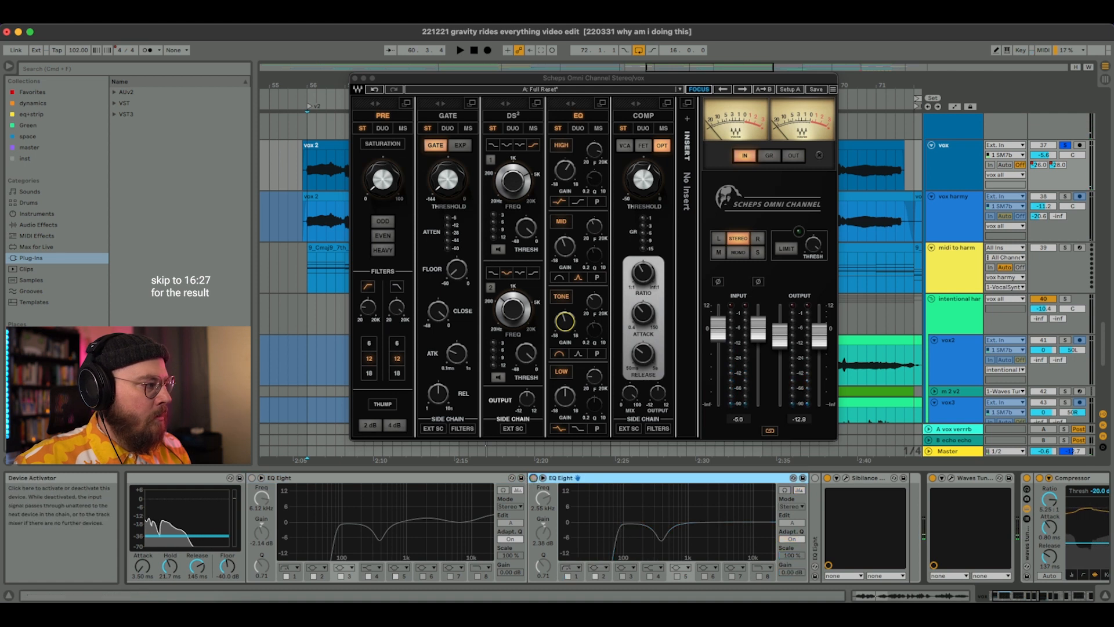
click(248, 479)
click(251, 478)
key(space)
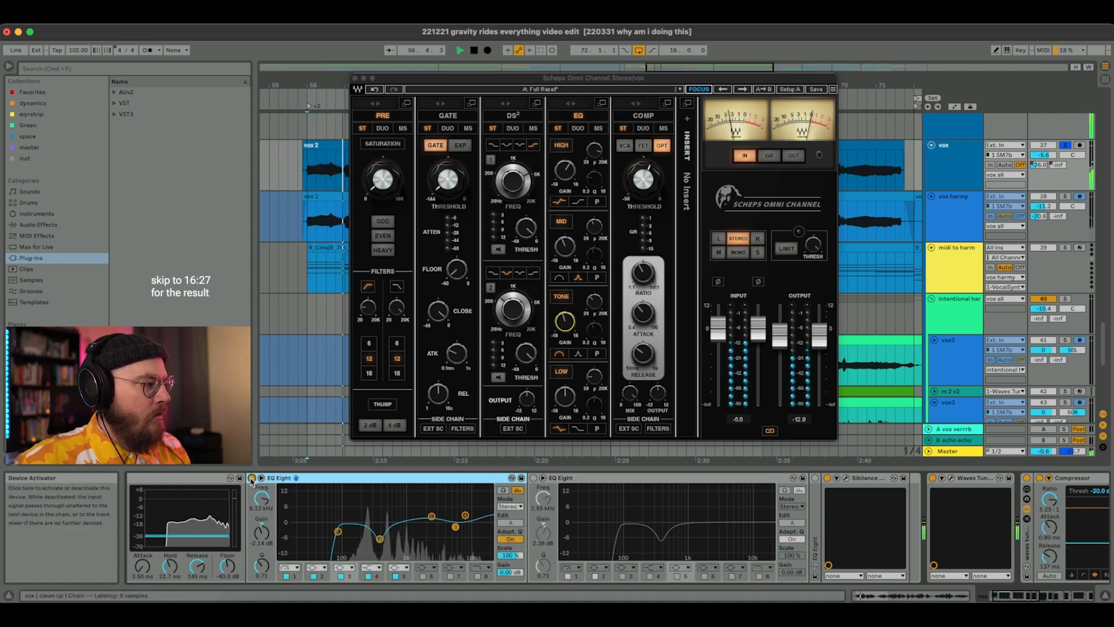
- Switch back from the original EQ Eight to the two-band duplicate and play the same vocal phrase
click(251, 478)
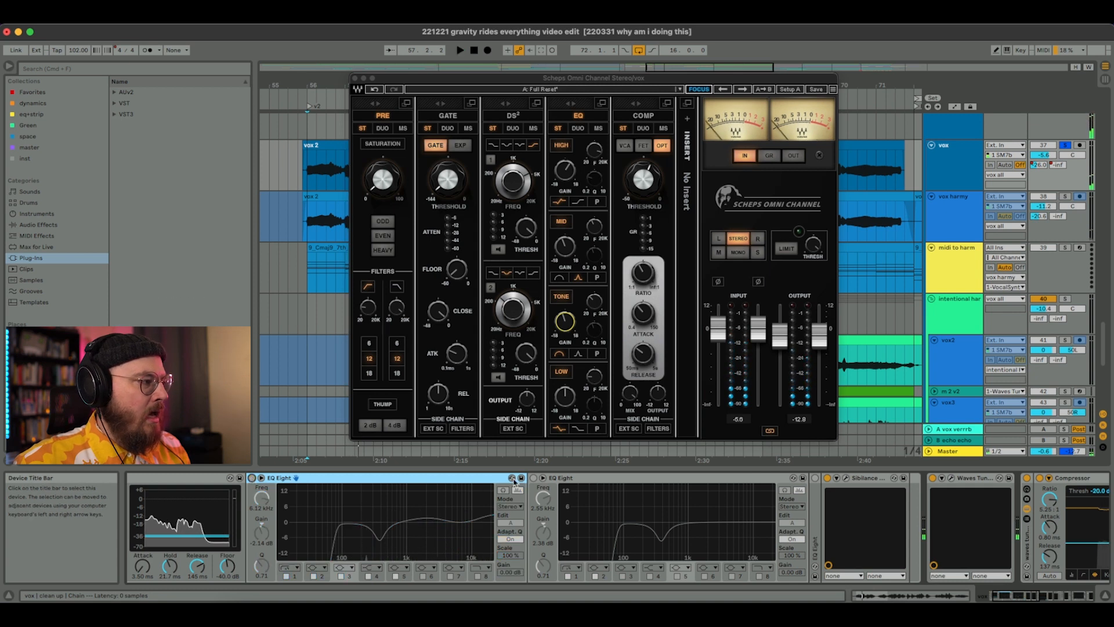
click(533, 477)
key(space)
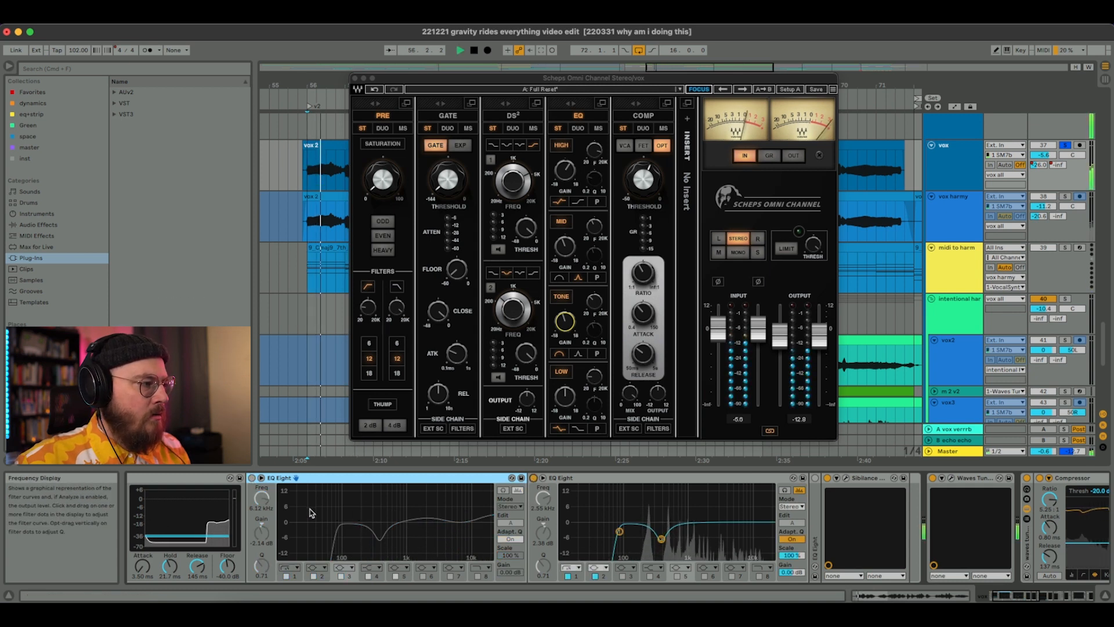
key(space)
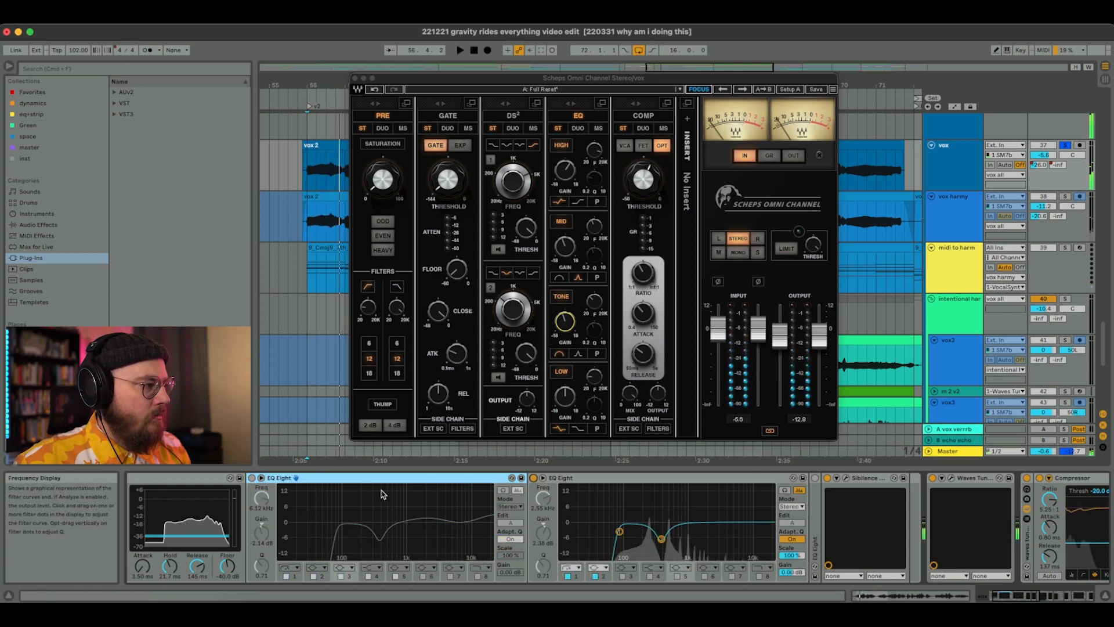
- Replay the comparison, first through the original EQ Eight and again through the two-band duplicate
click(533, 478)
click(252, 478)
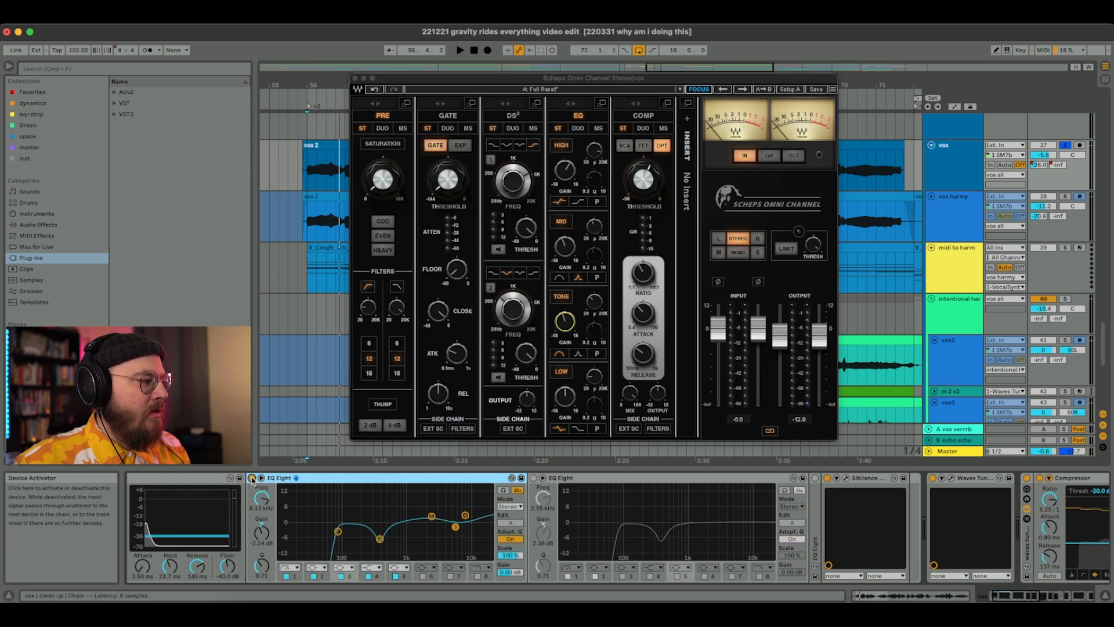
key(space)
key(space)
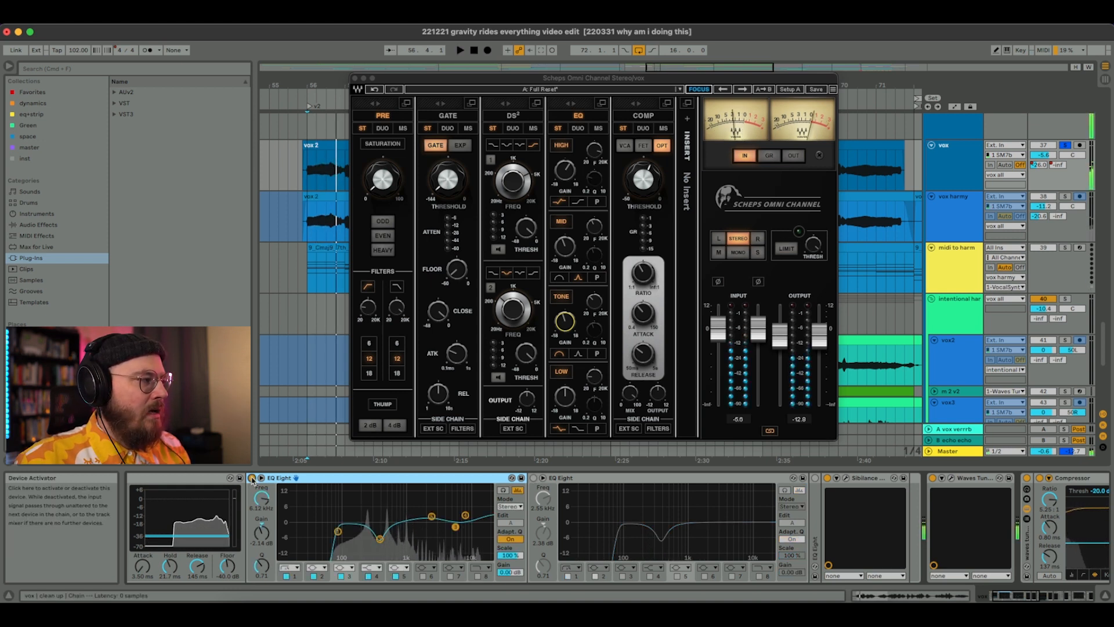
click(251, 477)
click(531, 479)
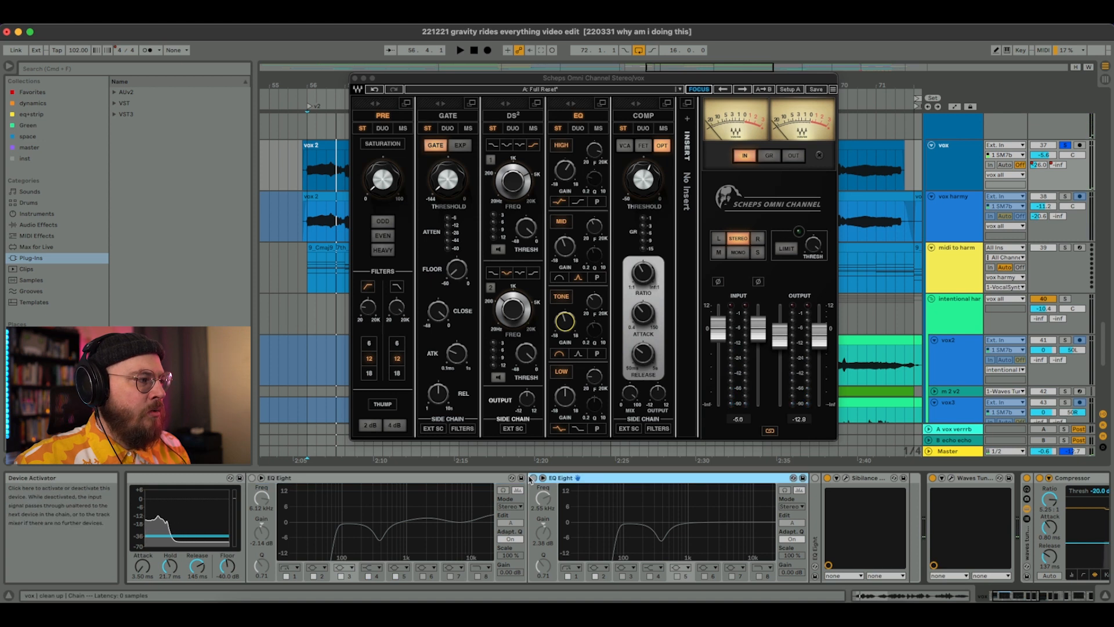
click(531, 477)
key(space)
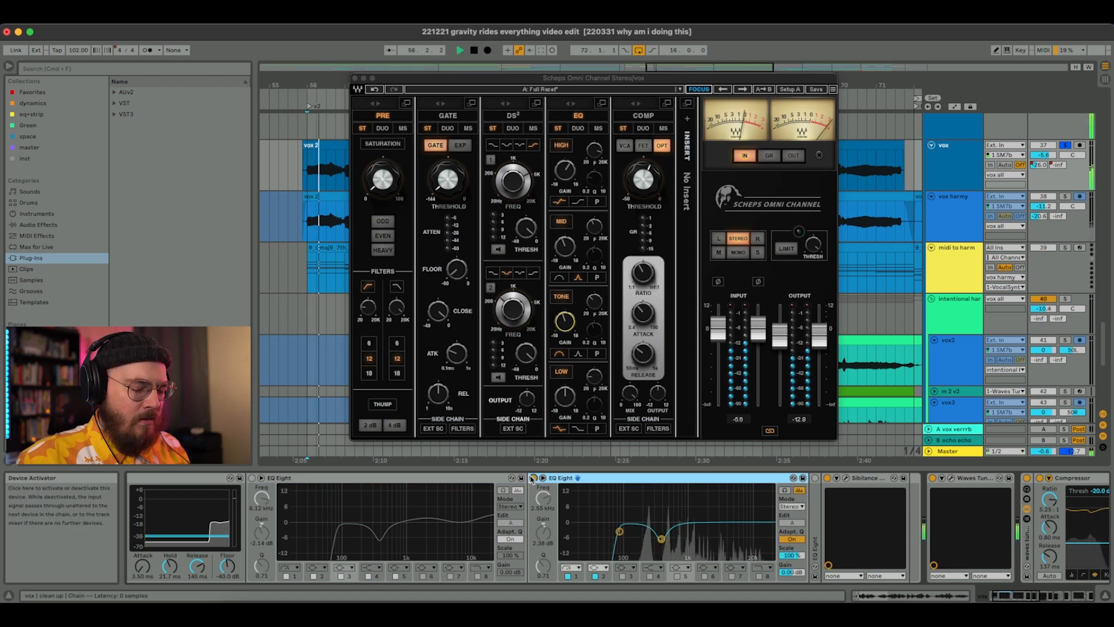
- Return to the original EQ Eight in place of the folded, deactivated duplicate, and delete the EQ Eight after Pro-R
click(531, 478)
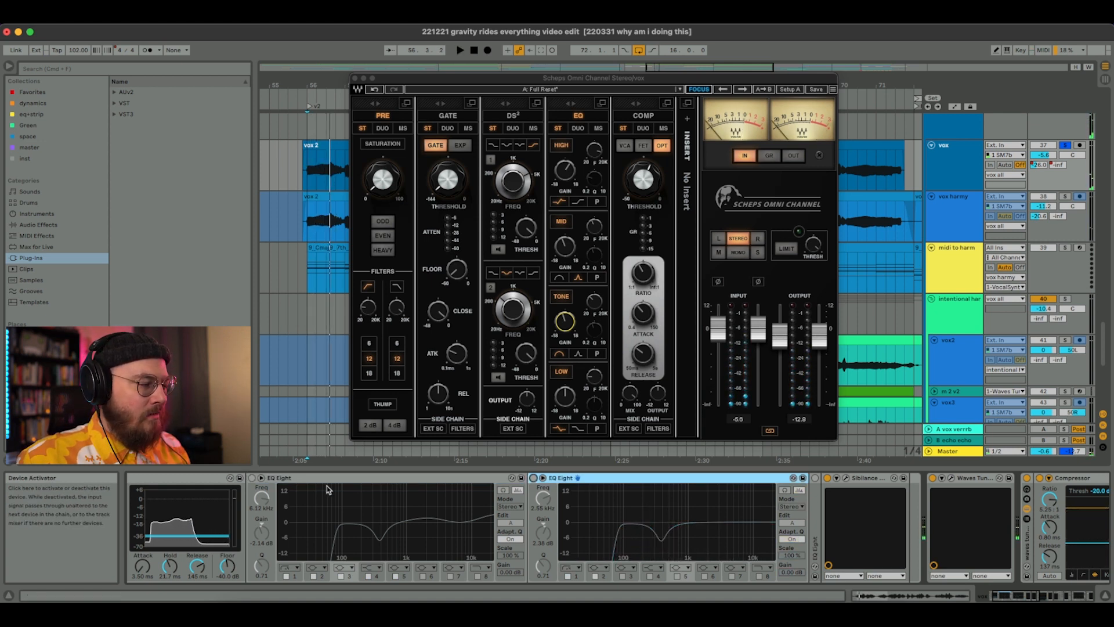
click(252, 479)
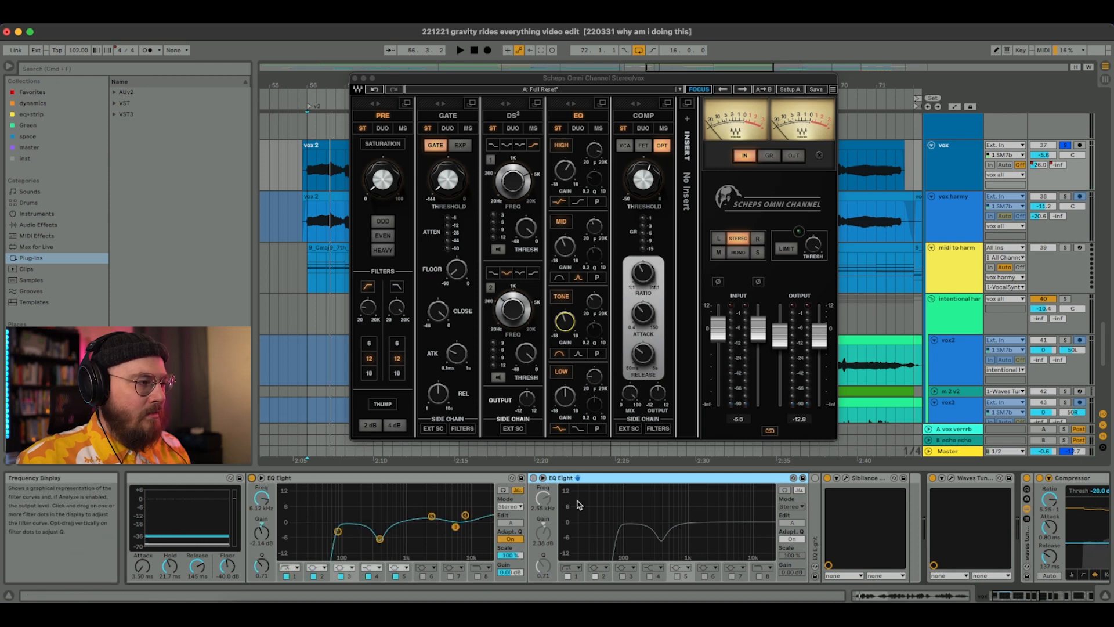
scroll(599, 478, right, 10)
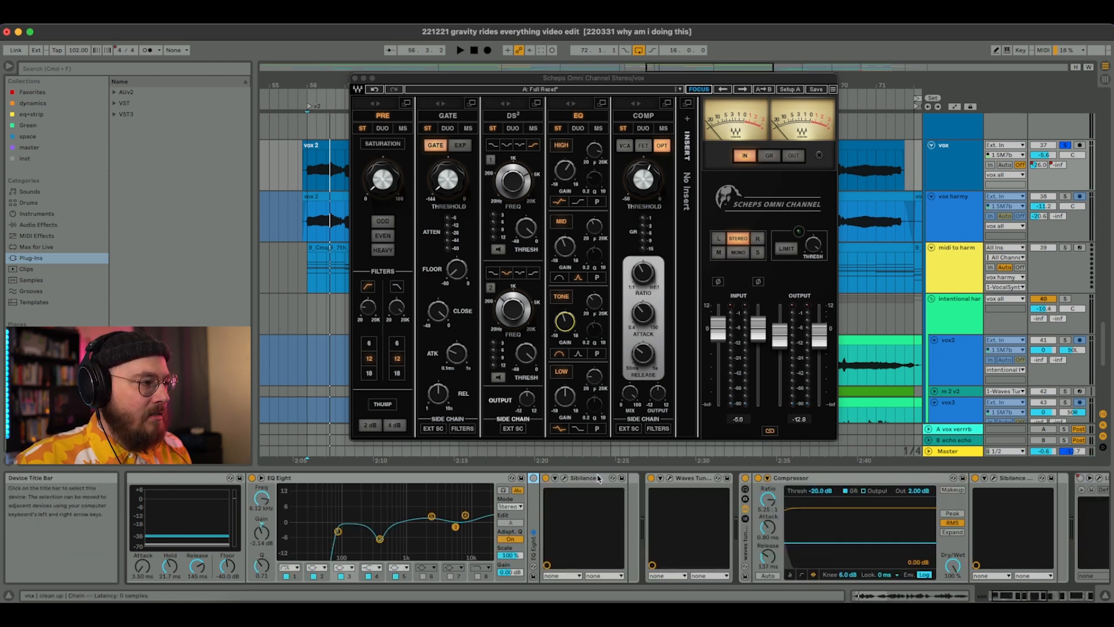
click(686, 479)
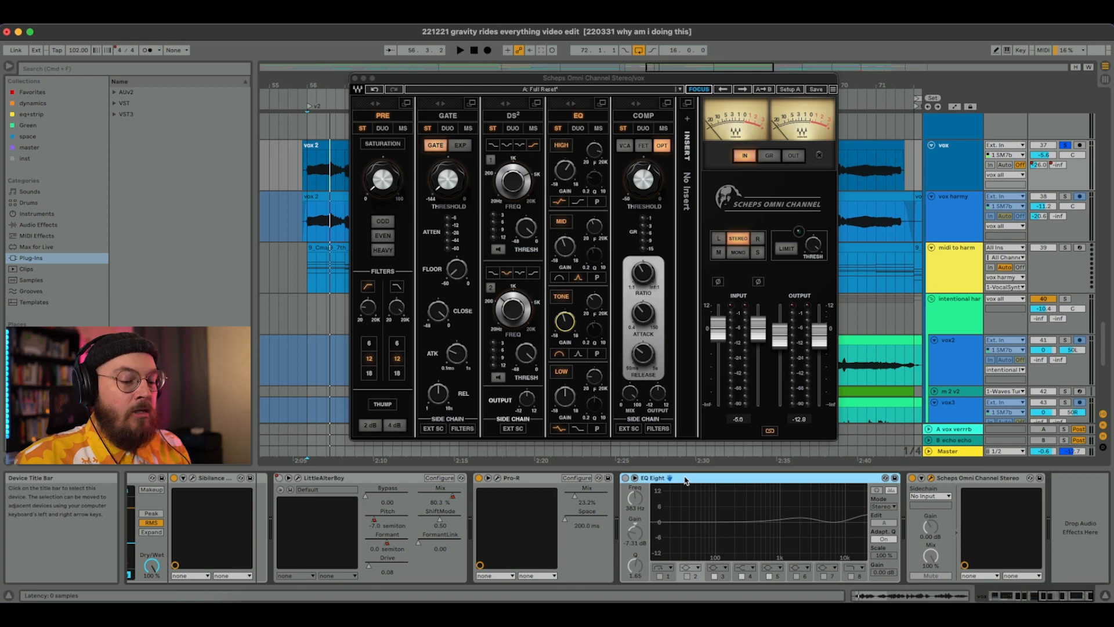
key(Delete)
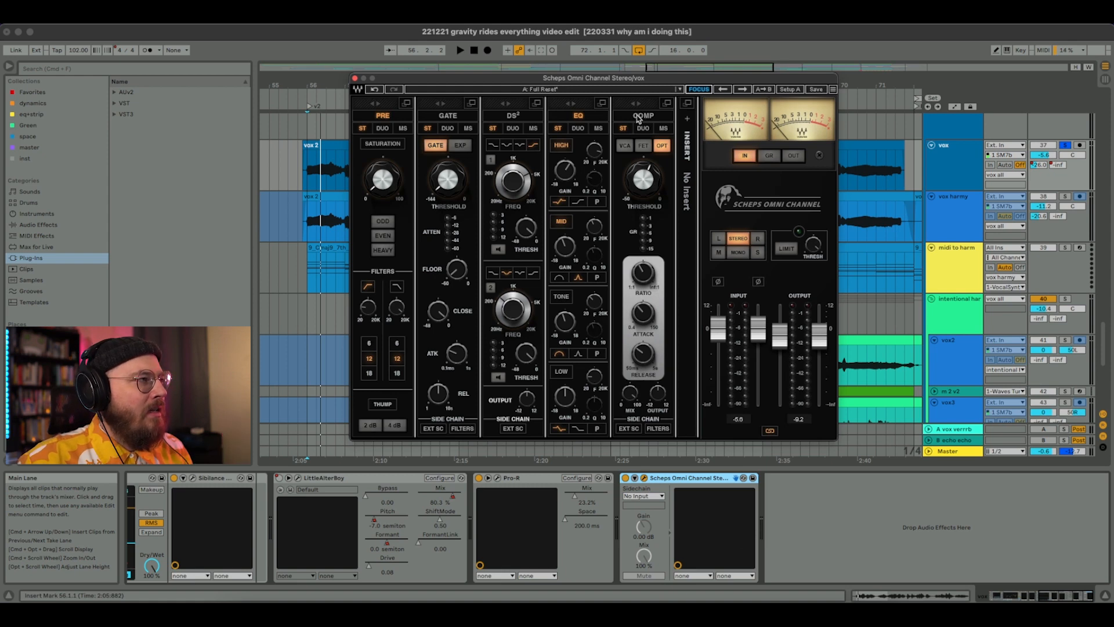
- Move the Scheps Omni Channel window clear of the vox clip and play the vocal from bar 64
drag(611, 87, 752, 237)
click(611, 185)
drag(683, 234, 523, 202)
key(space)
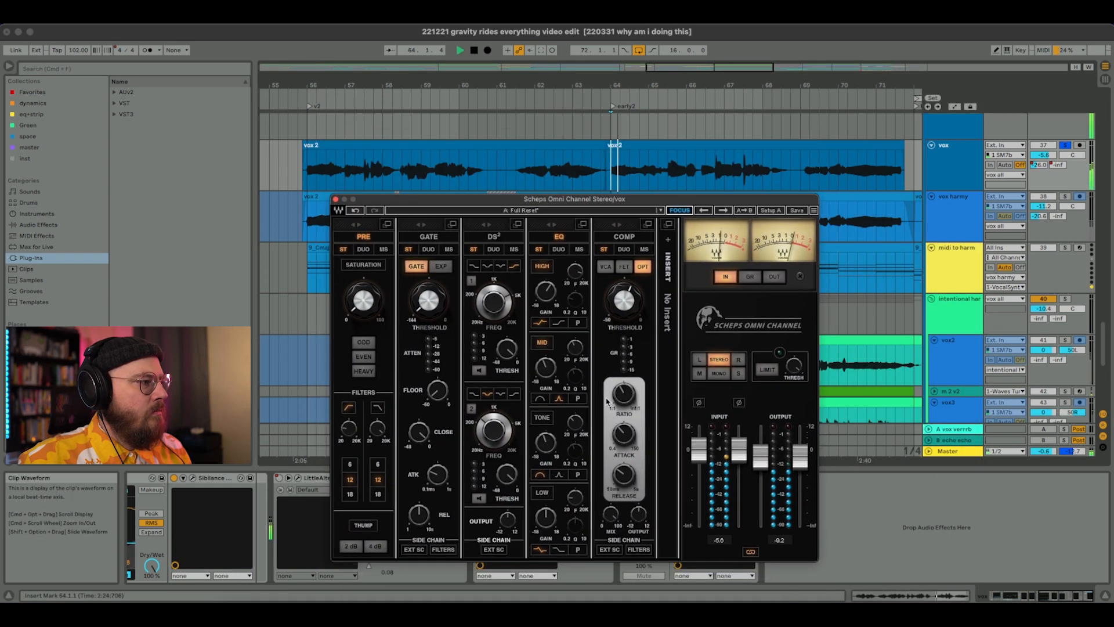
- Switch on COMP, set the Omni Channel meters to OUT, and replay the vocal with COMP off and on
click(626, 236)
key(space)
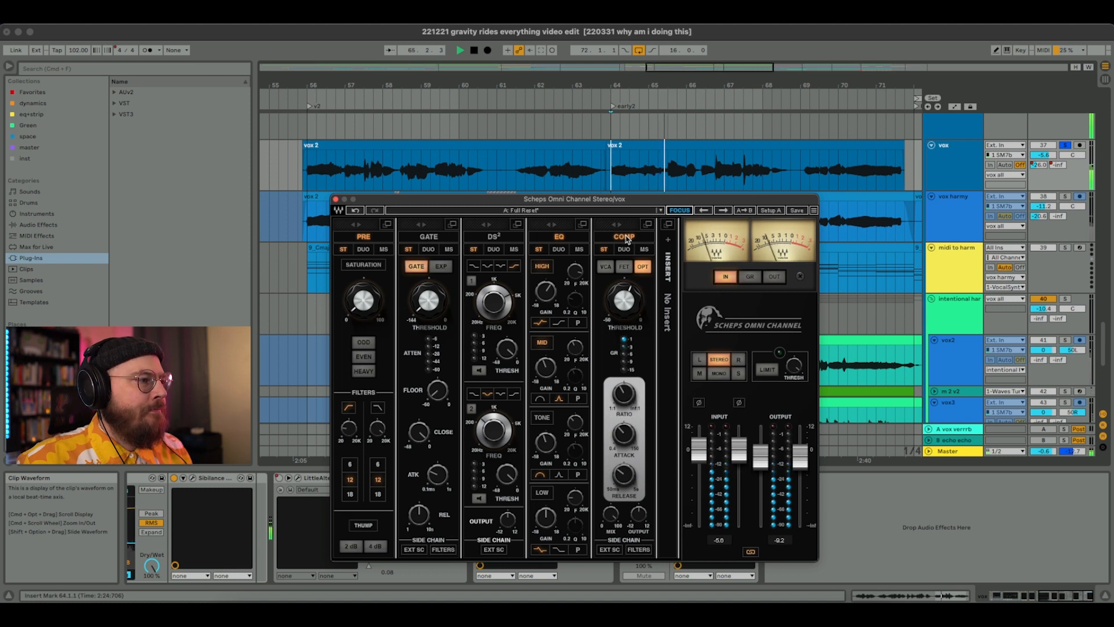
click(775, 278)
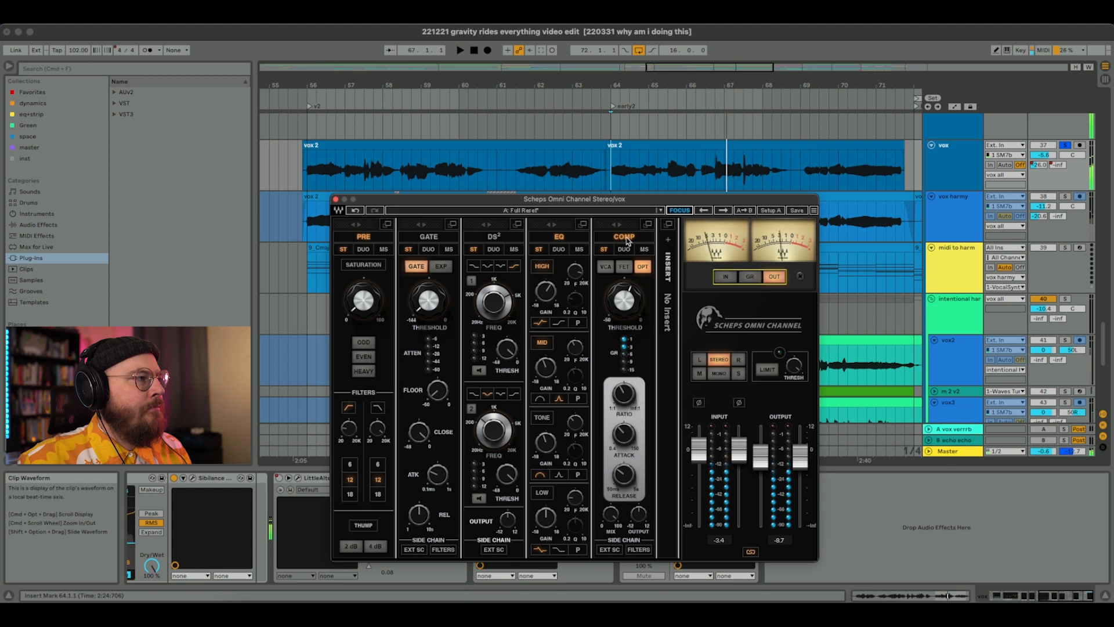
key(space)
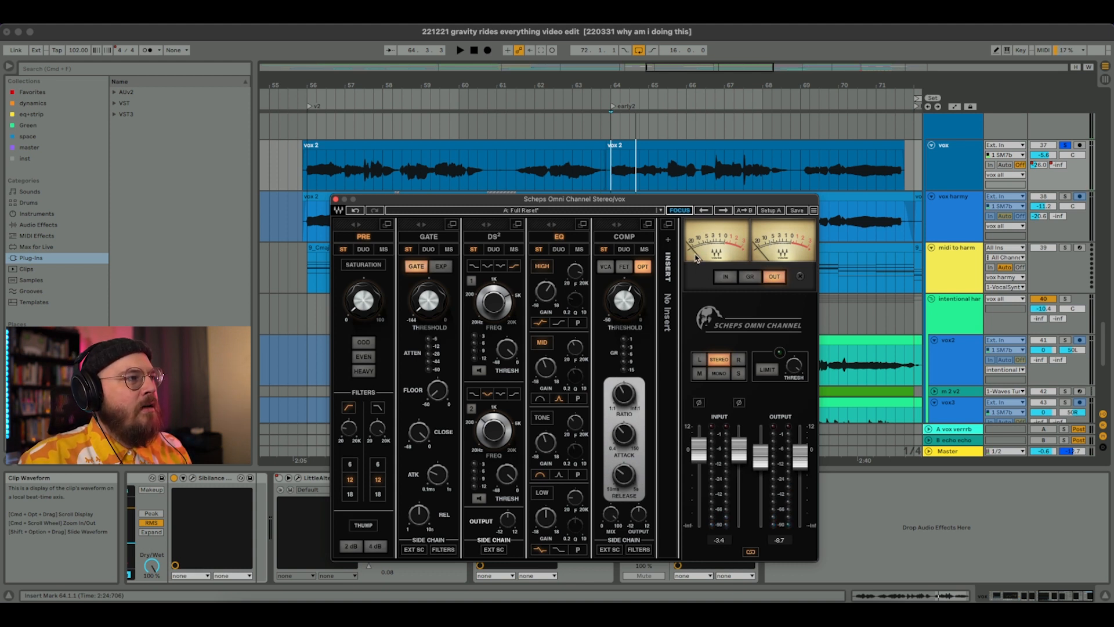
key(space)
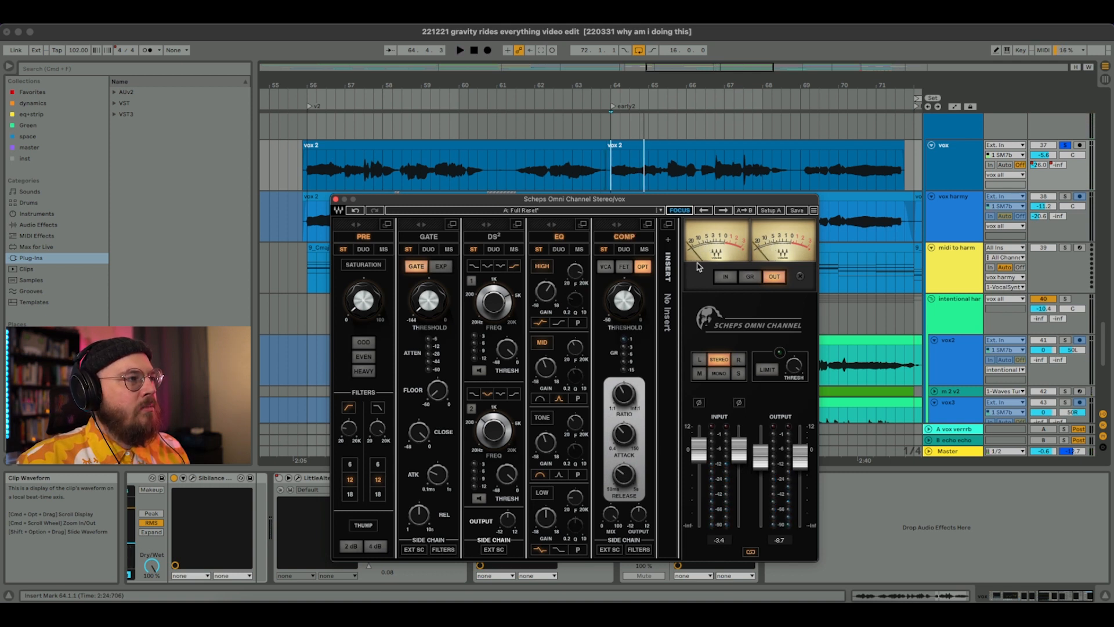
key(space)
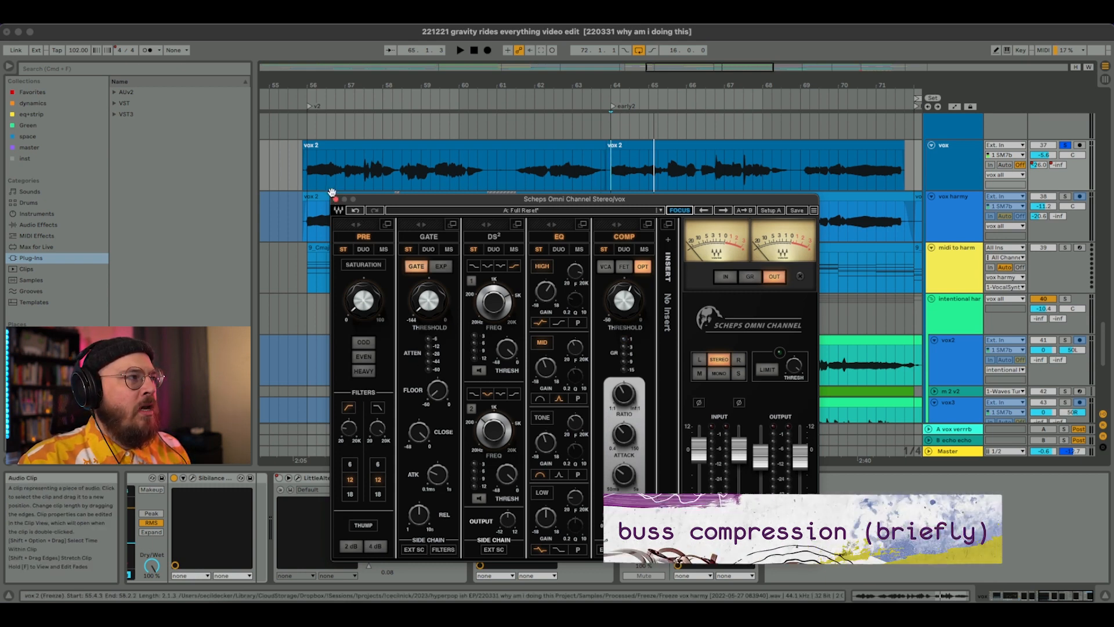
- Close the Omni Channel window, show the vox all group's Mastering - Catch Peaks compressor, and solo that group instead of vox
click(336, 199)
scroll(972, 160, up, 2)
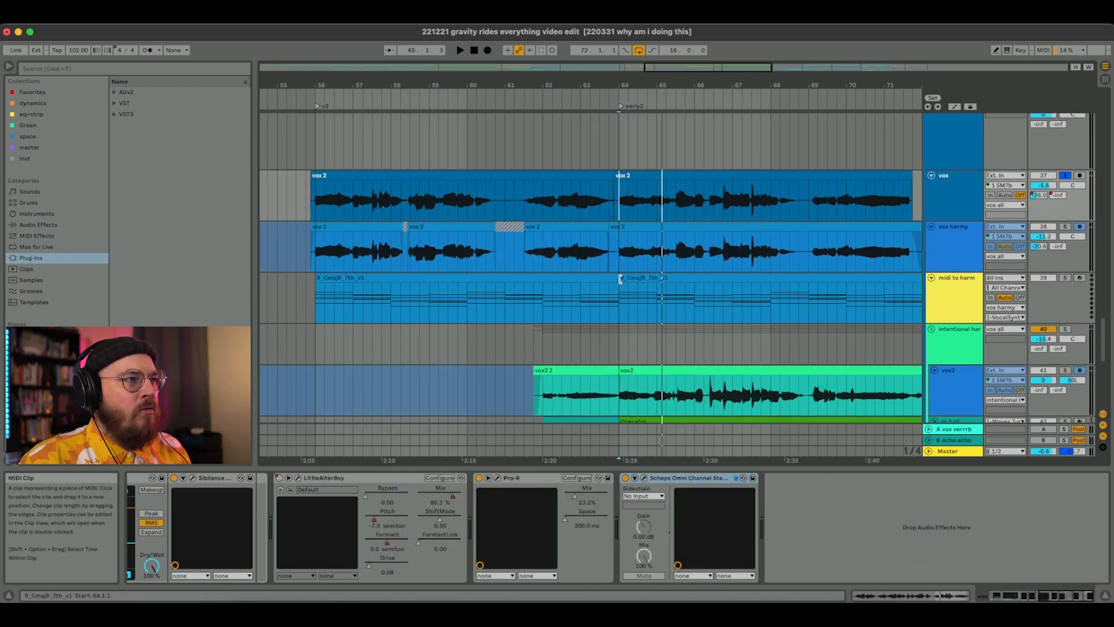
click(972, 160)
click(182, 479)
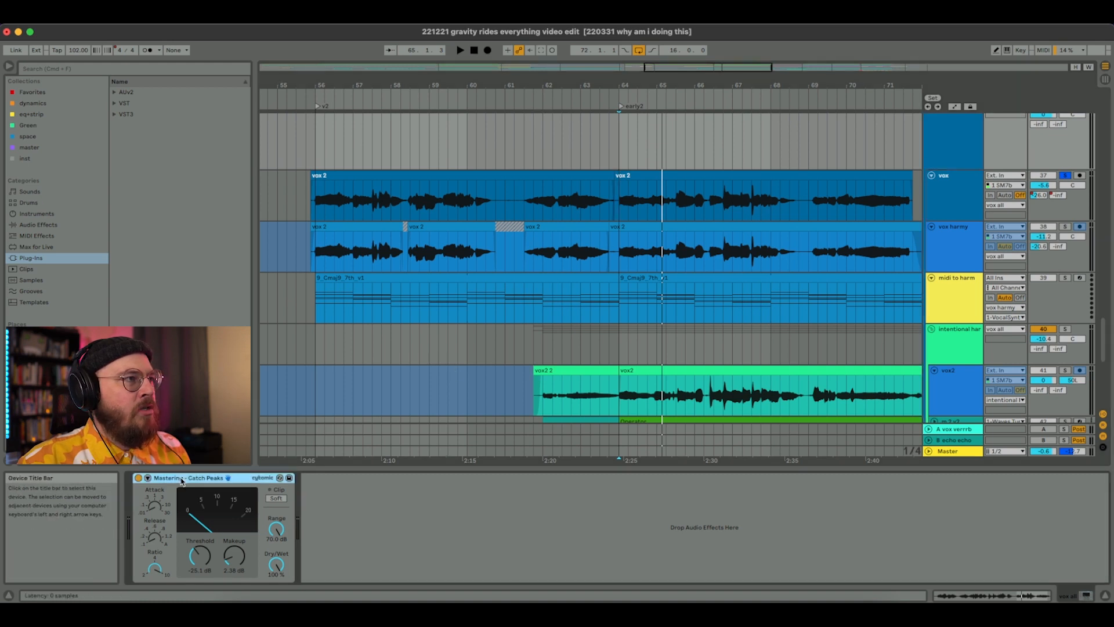
scroll(668, 225, up, 1)
scroll(667, 225, left, 1)
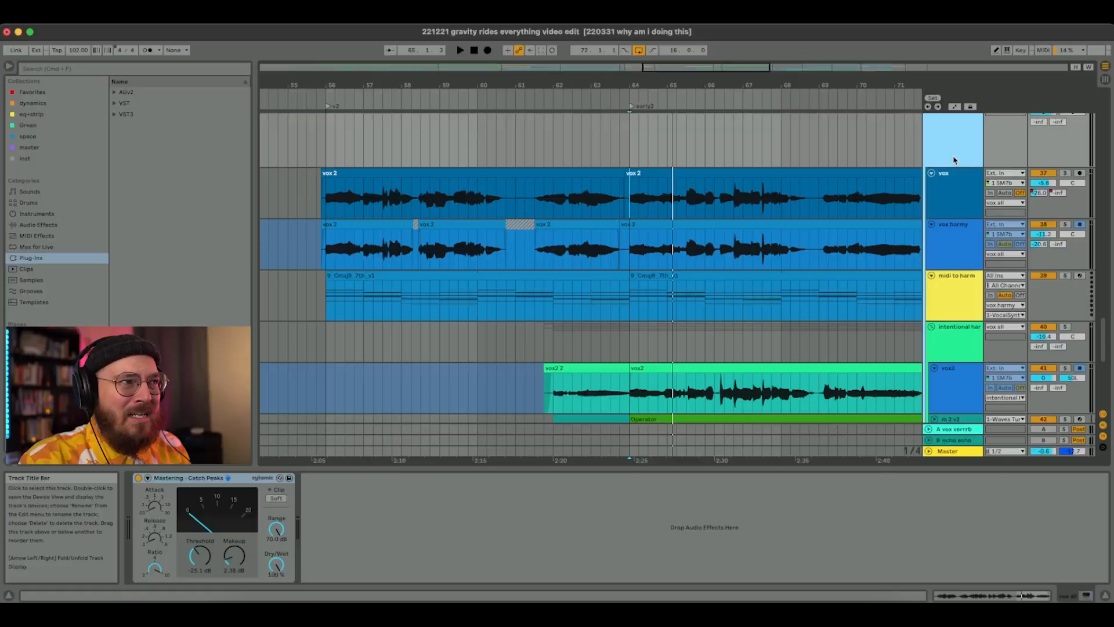
scroll(951, 160, up, 1)
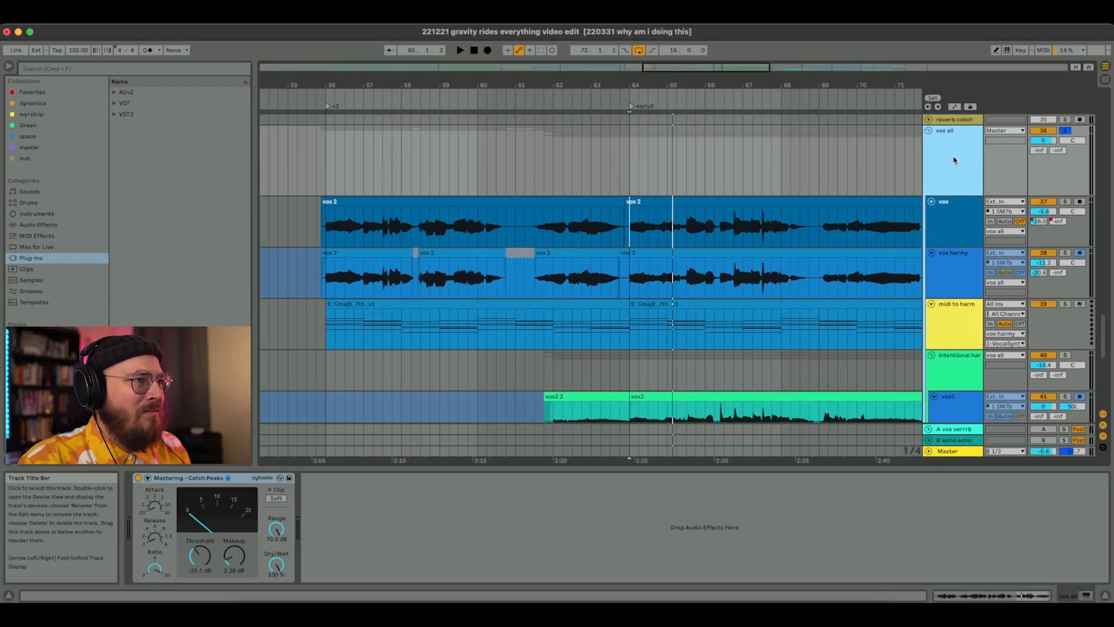
- Play the vox all group from bar 64 while bypassing and re-enabling the Mastering - Catch Peaks compressor
key(space)
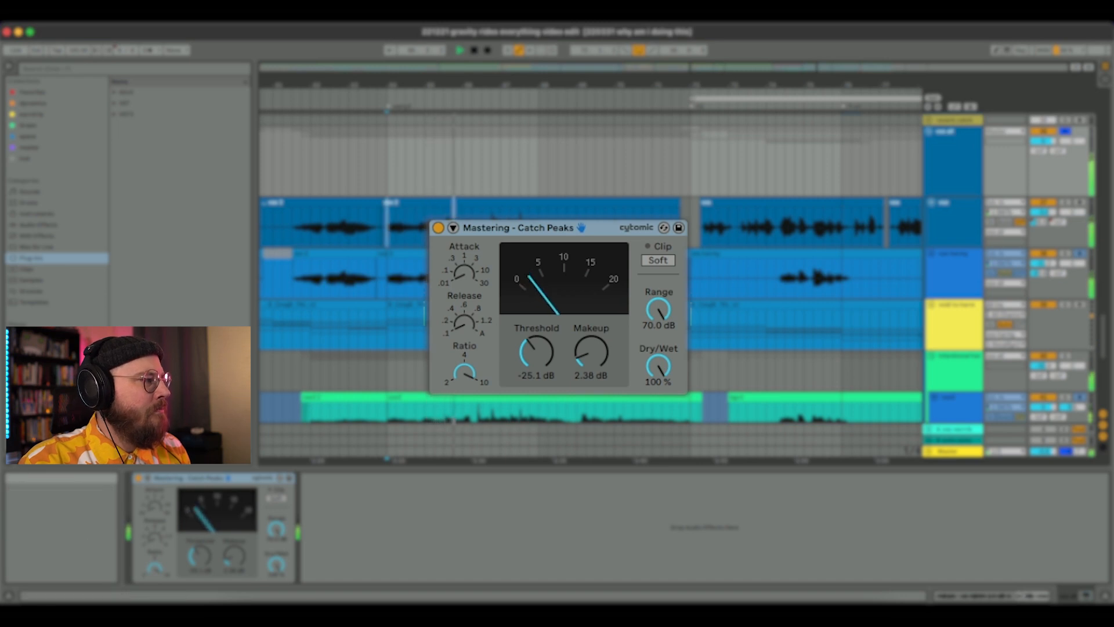
click(438, 228)
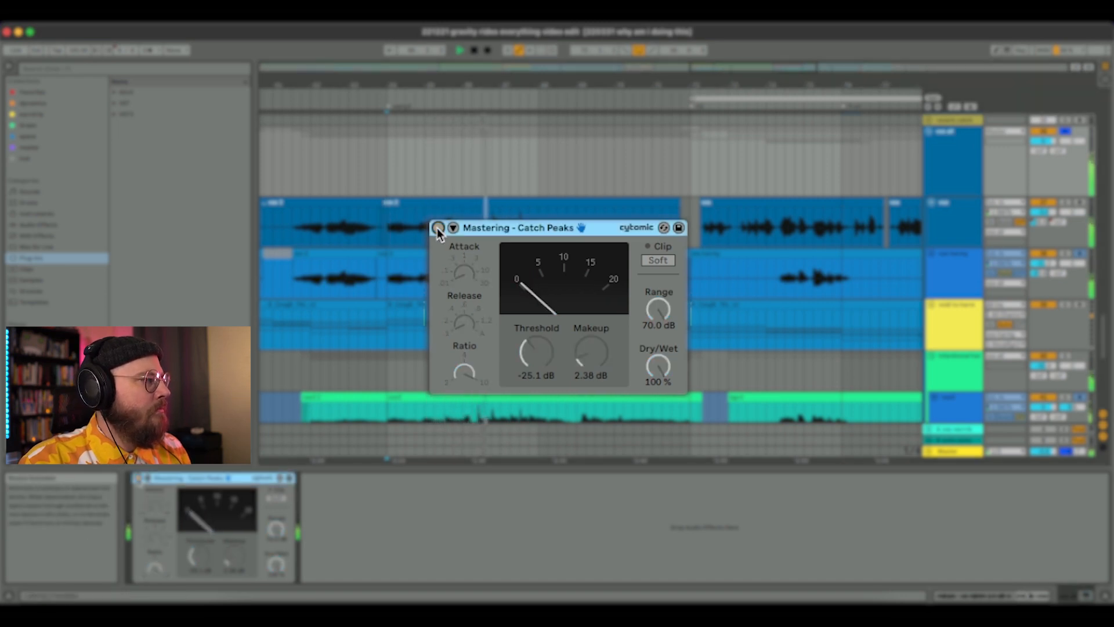
click(438, 227)
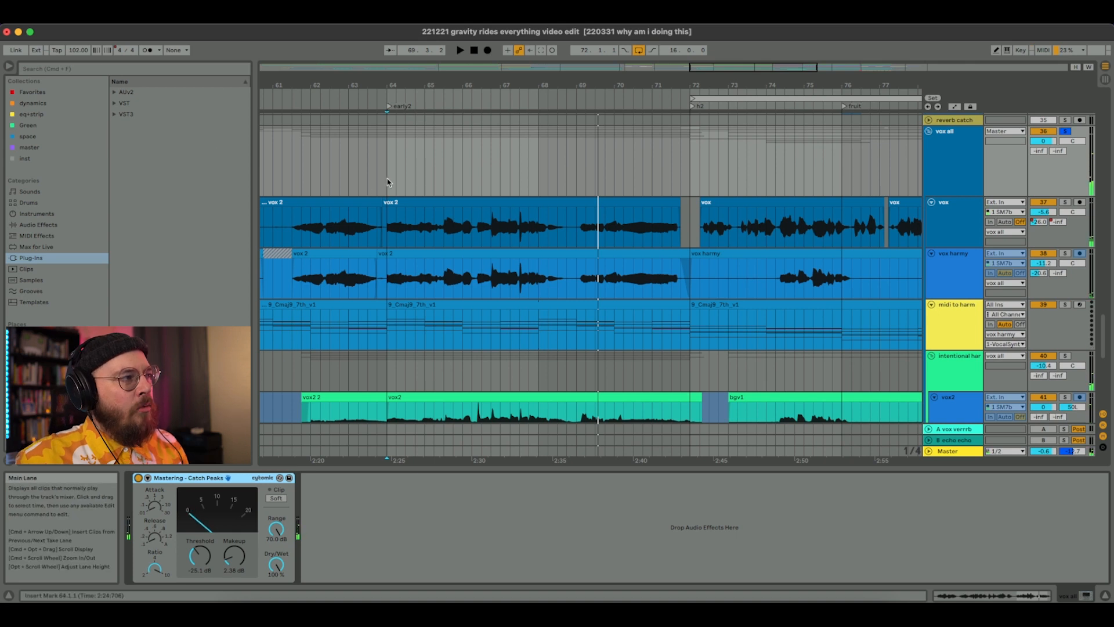
key(space)
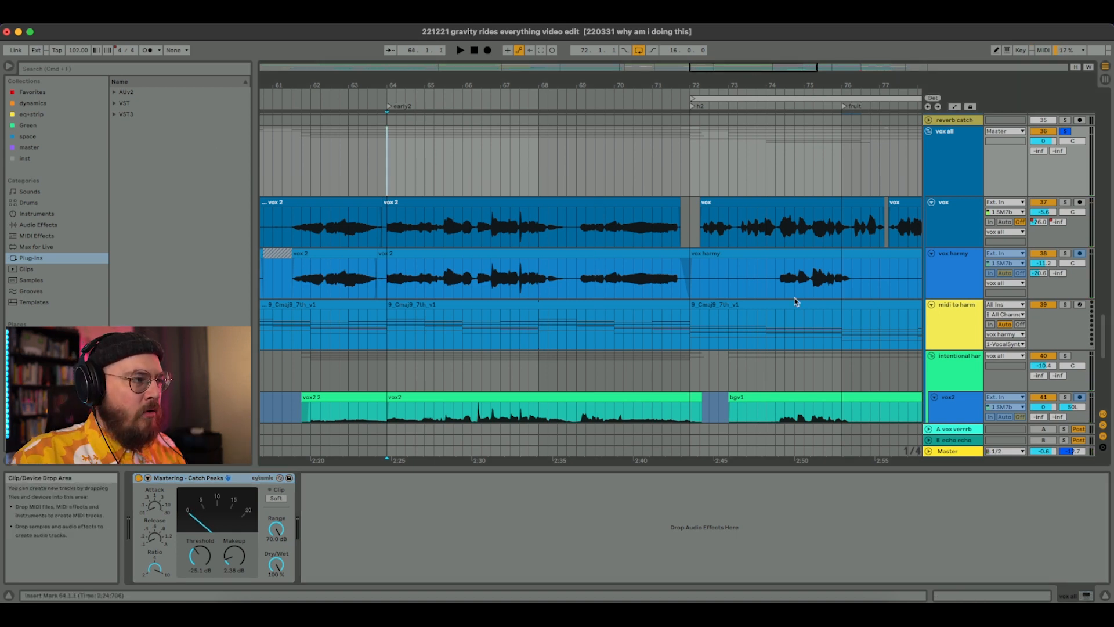
- Replay the vox all group from bar 64 twice, toggling the Mastering - Catch Peaks compressor off and on during each pass
key(space)
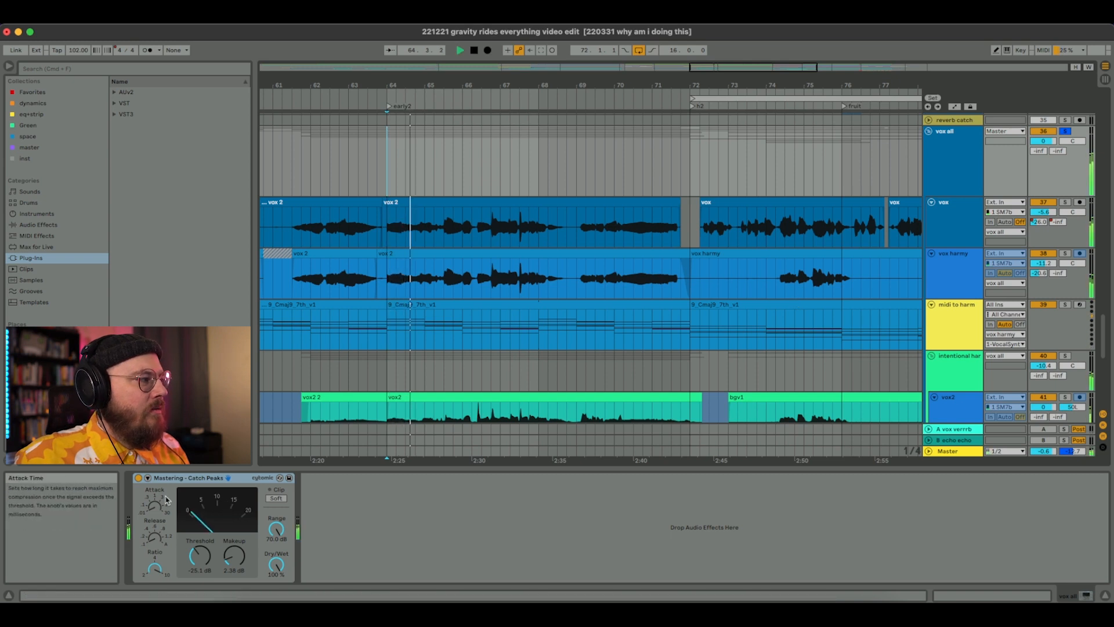
click(139, 478)
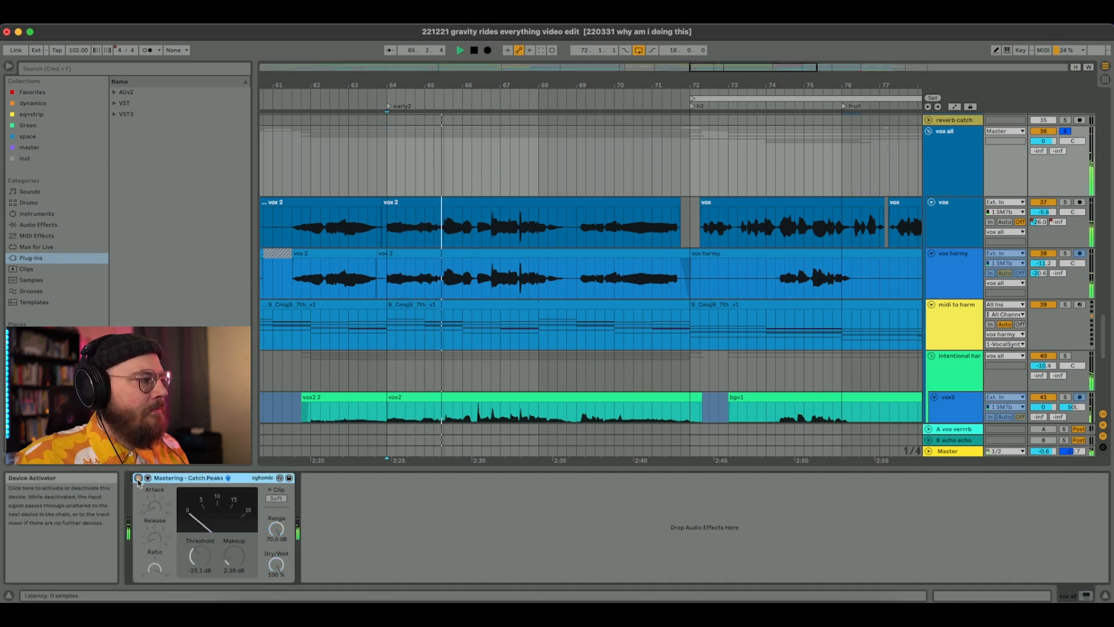
click(138, 478)
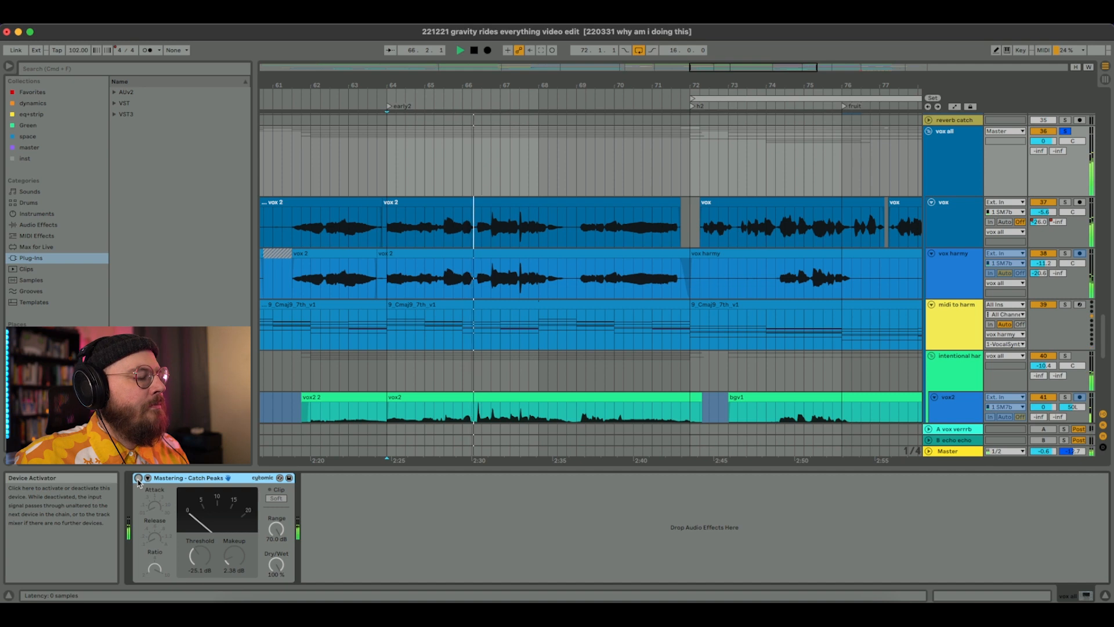
key(space)
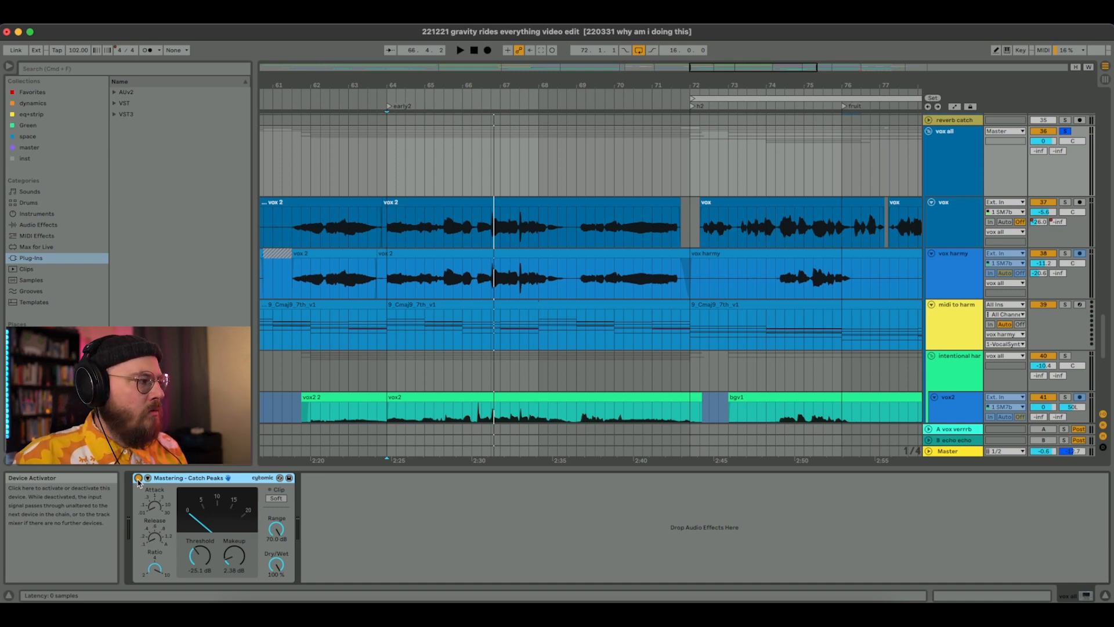
key(space)
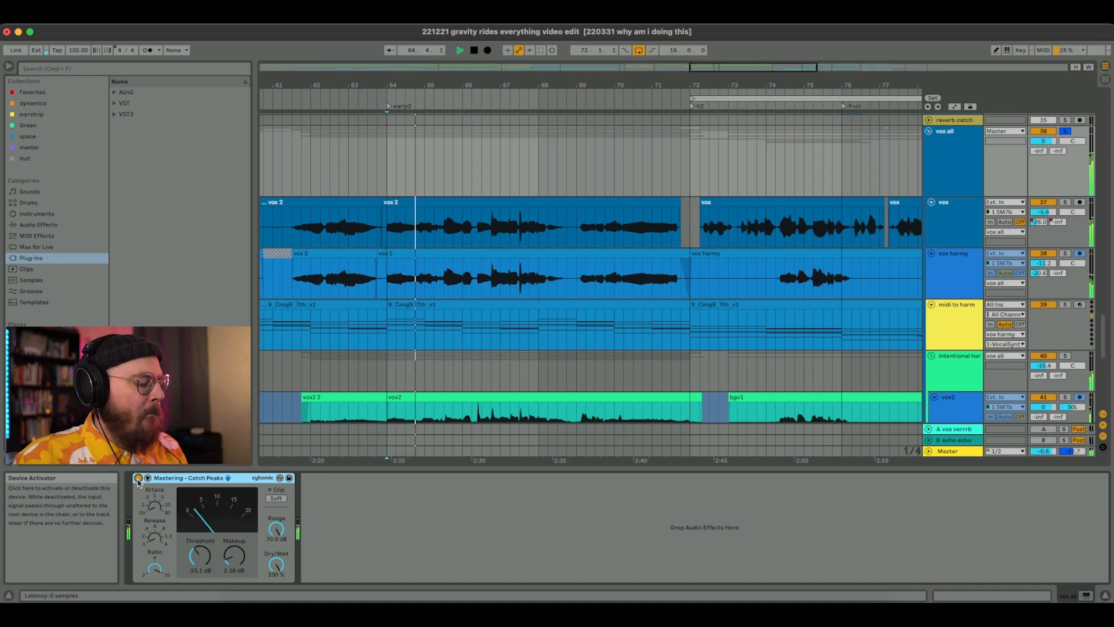
click(138, 478)
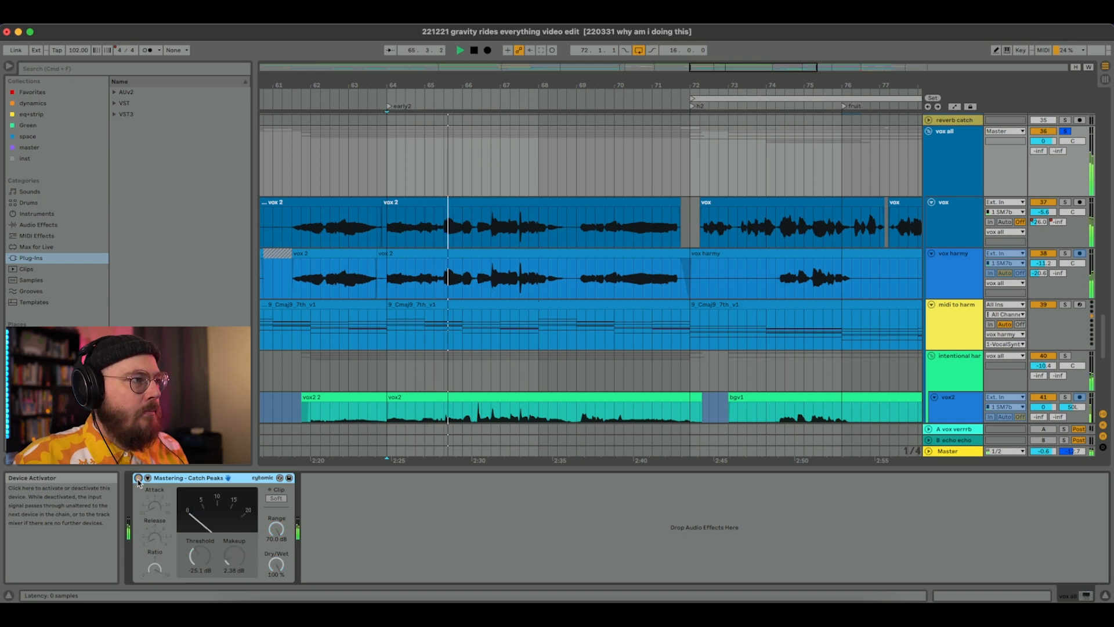
click(138, 478)
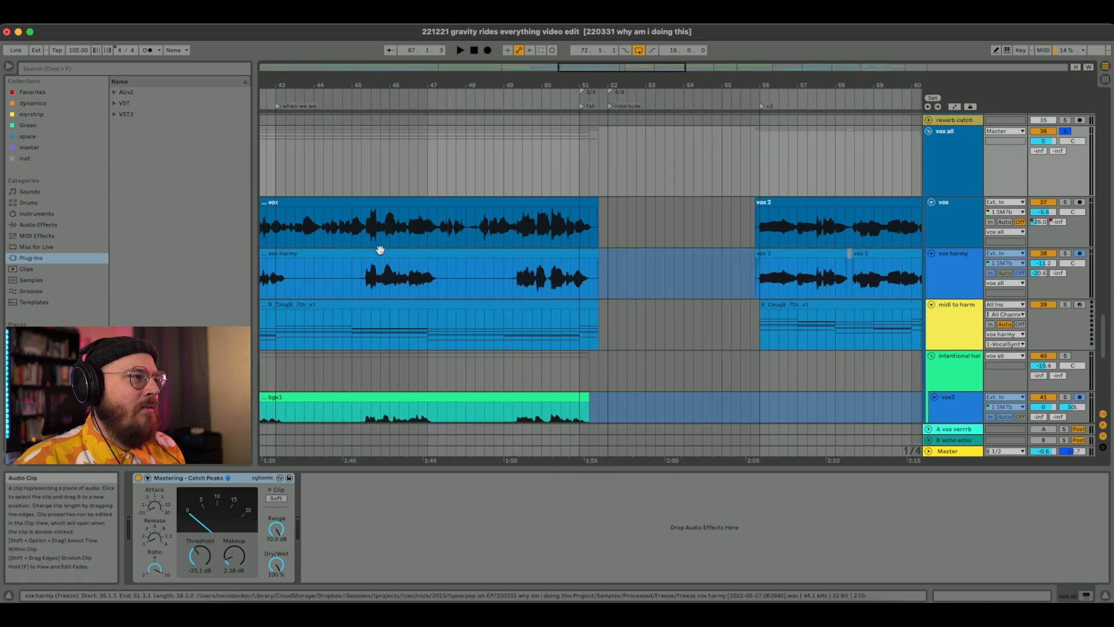
- Show the vox track's LittleAlterBoy Pitch and Formant automation in separate lanes around bars 35 to 51
scroll(380, 250, left, 15)
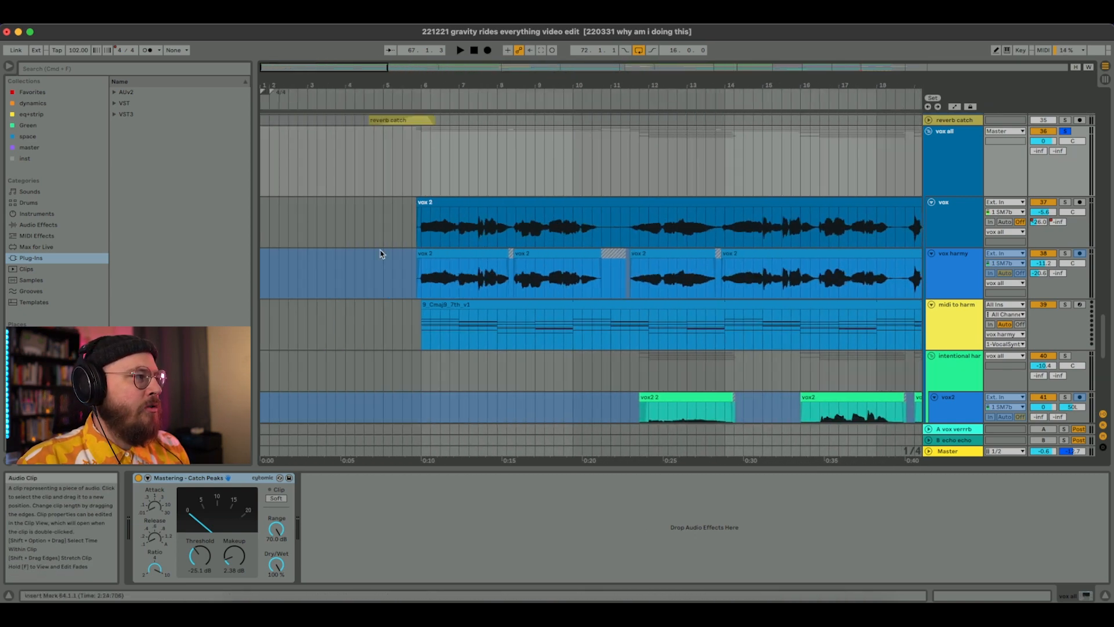
scroll(380, 252, right, 5)
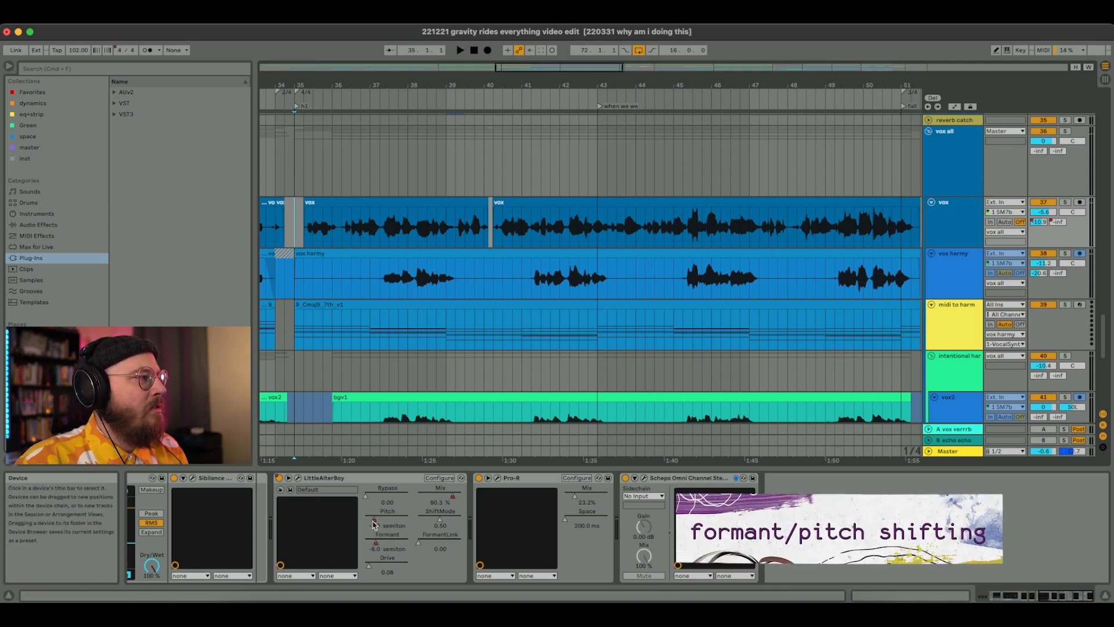
key(a)
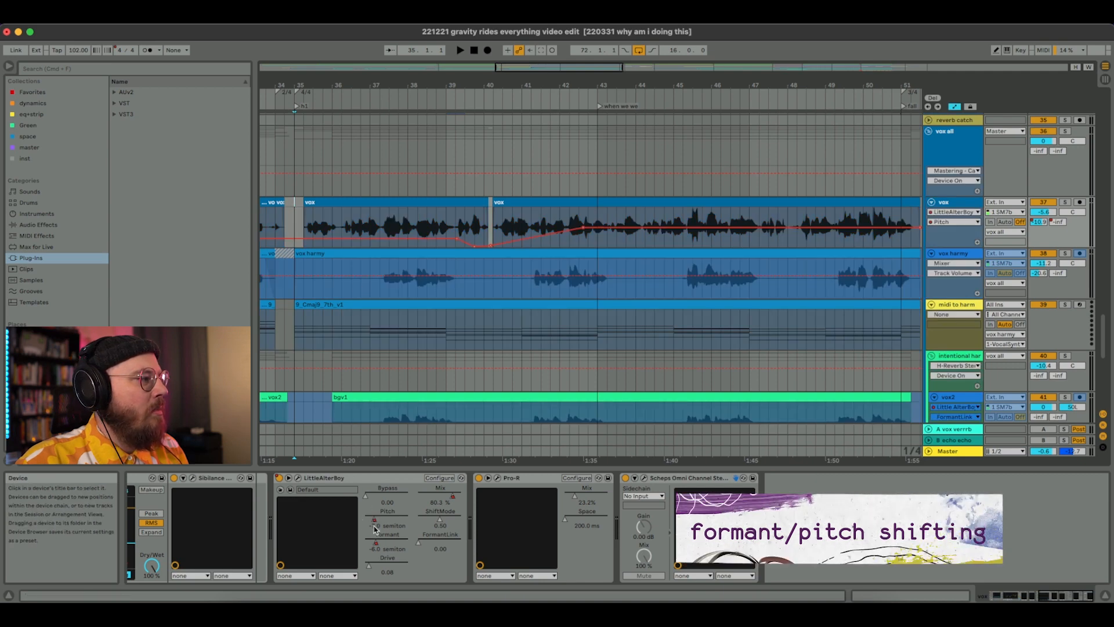
click(978, 243)
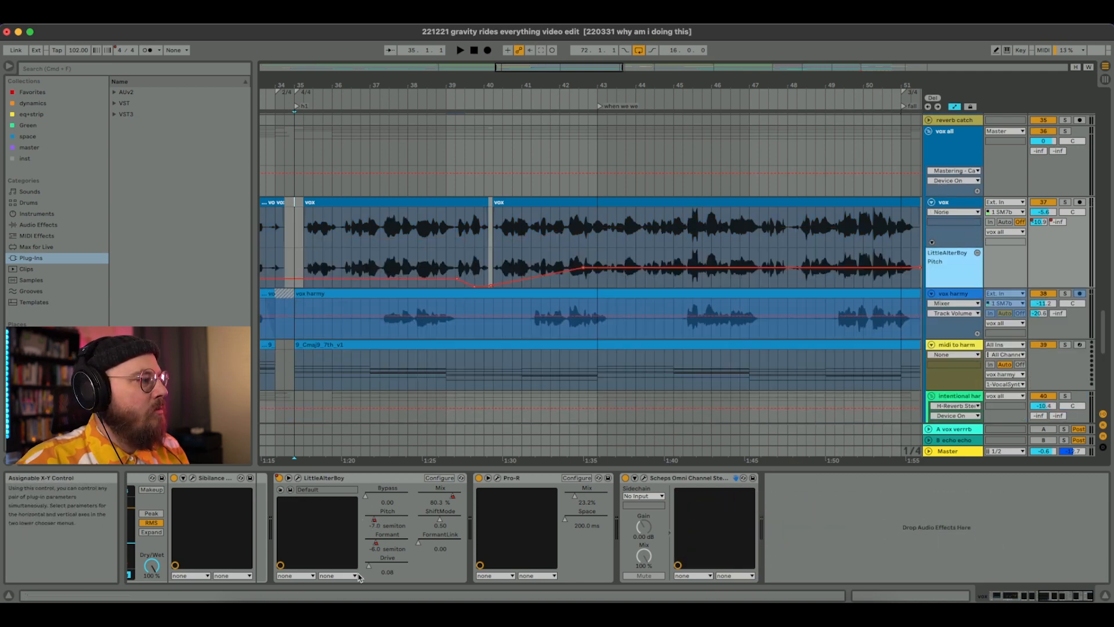
click(376, 550)
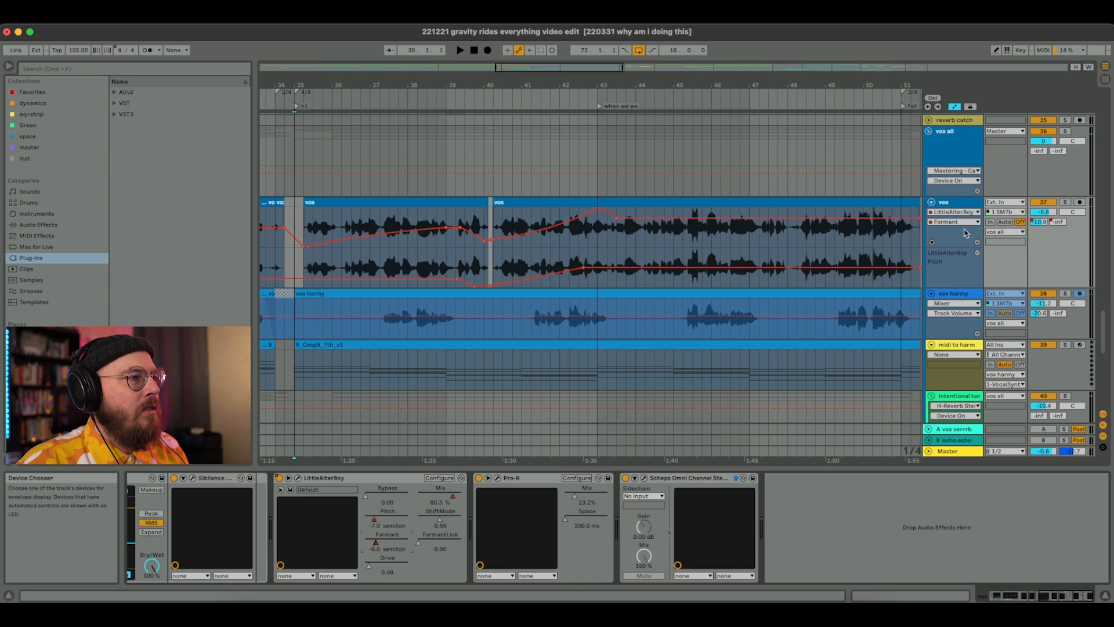
click(978, 244)
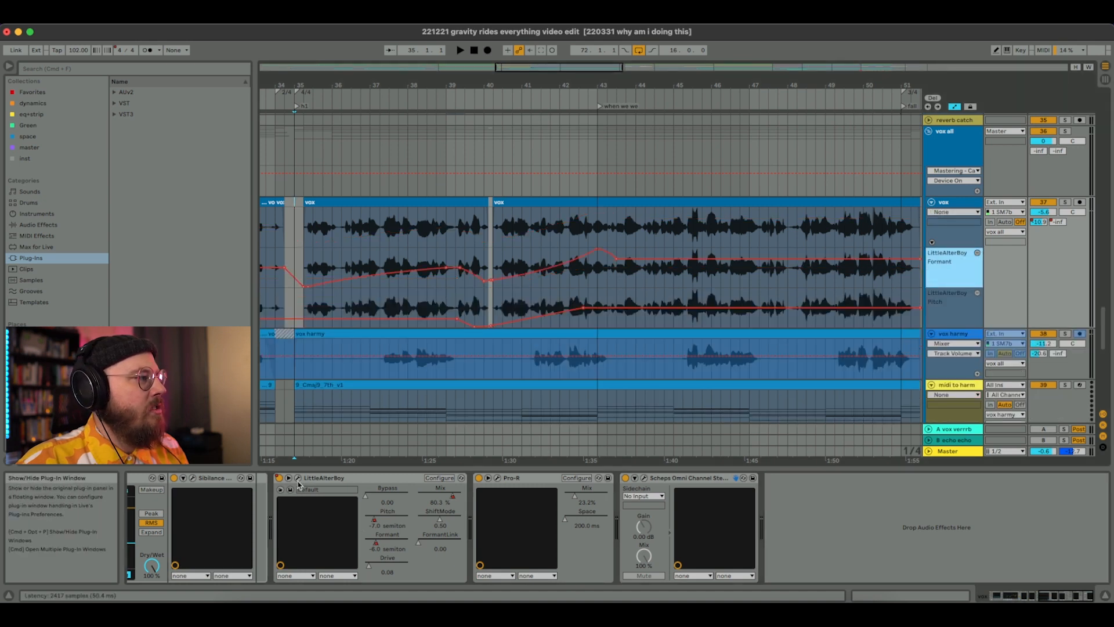
- Open the LittleAlterBoy window below the vox automation lanes and display the plug-in's Mix automation on the vox track
key(super+alt+p)
drag(644, 439, 689, 339)
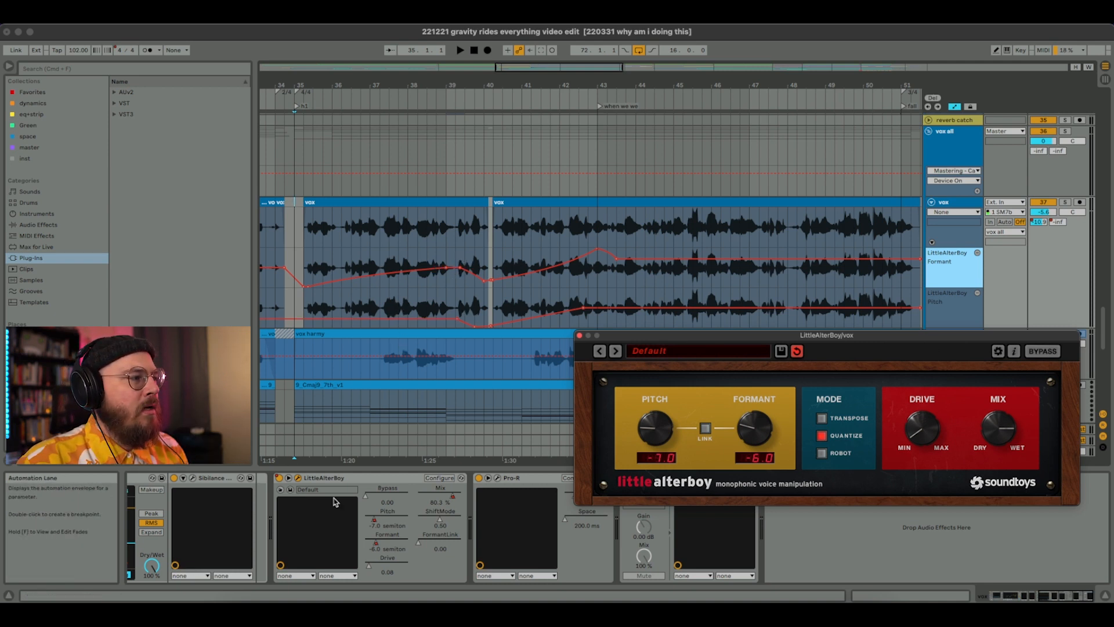
click(452, 498)
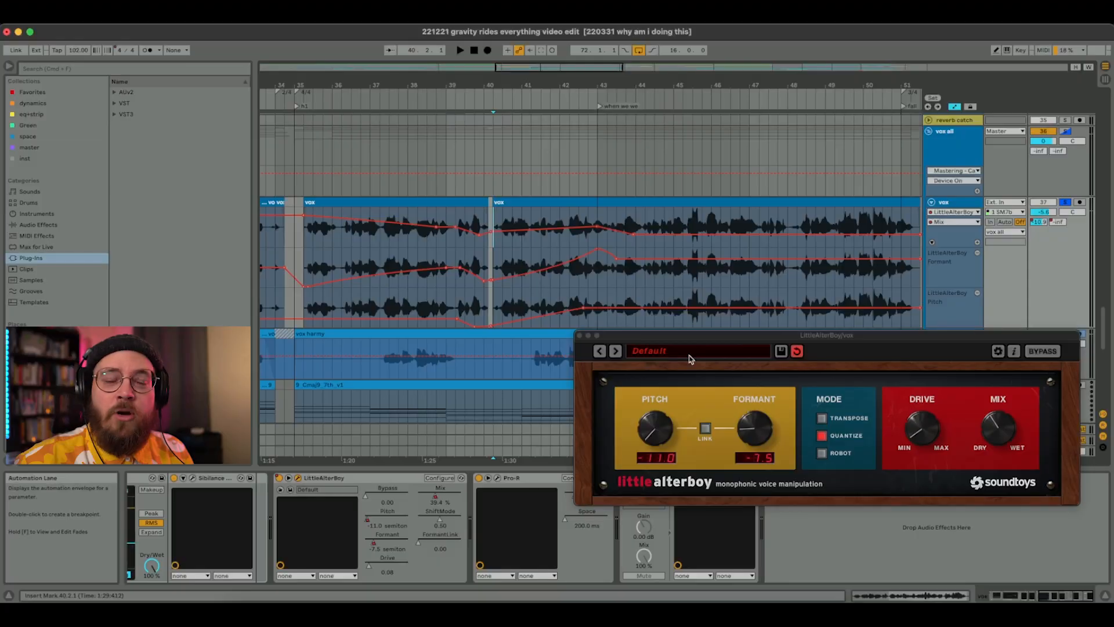
- Play the soloed vox from bar 40 to hear the LittleAlterBoy automation, stop playback, and close the plug-in window
key(space)
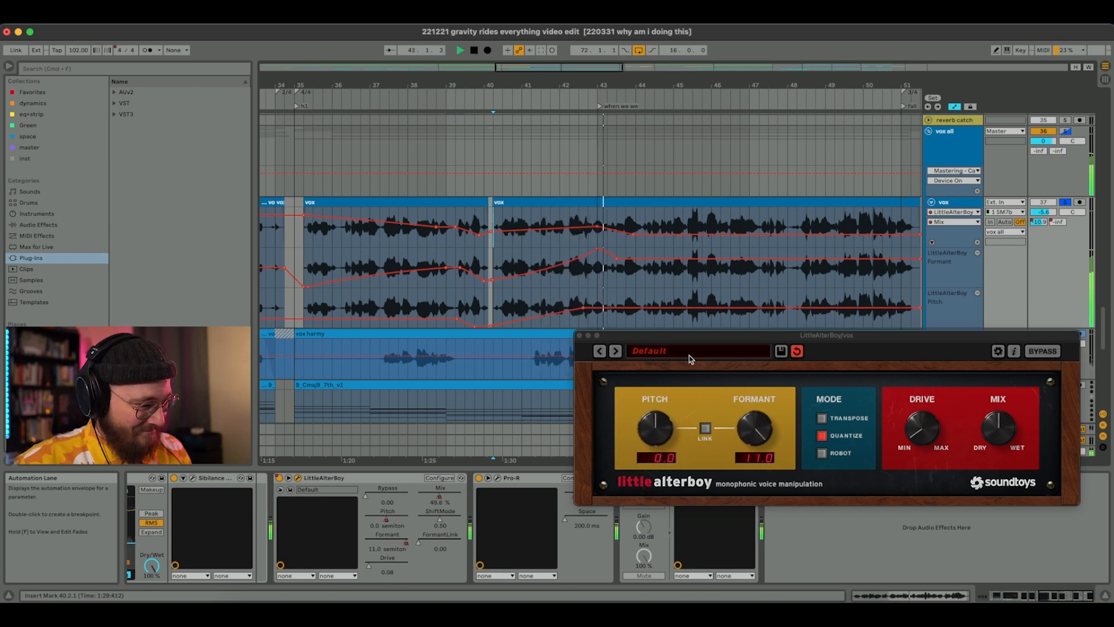
key(space)
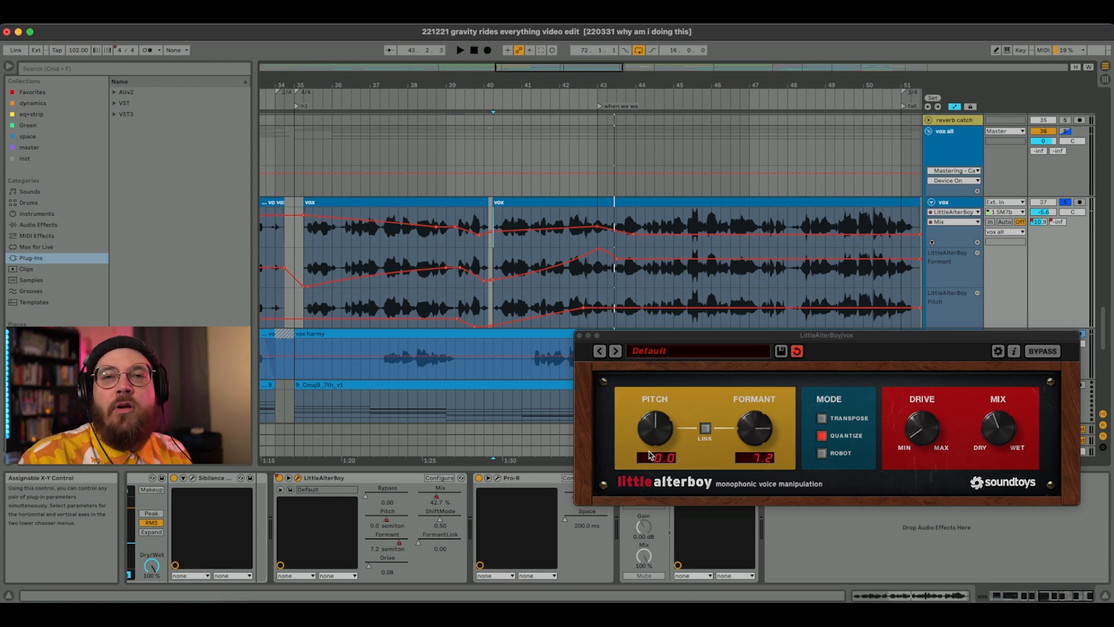
click(579, 336)
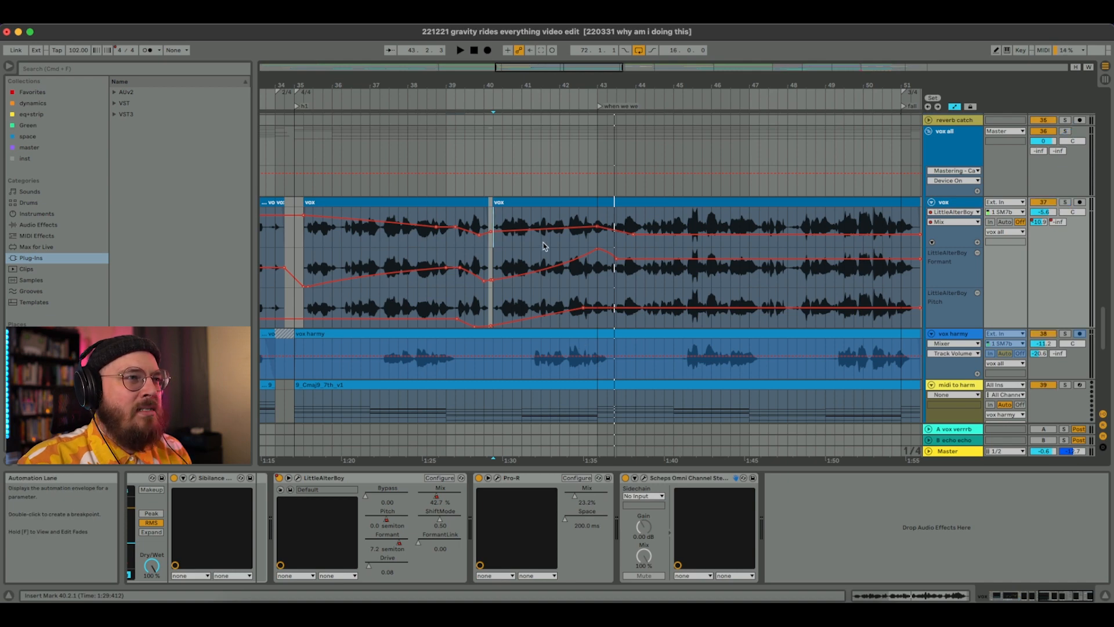
- Go to the intentional harmony tracks and place the insert marker at the start of the vox2 clip at bar 26
scroll(544, 246, right, 8)
scroll(544, 246, down, 2)
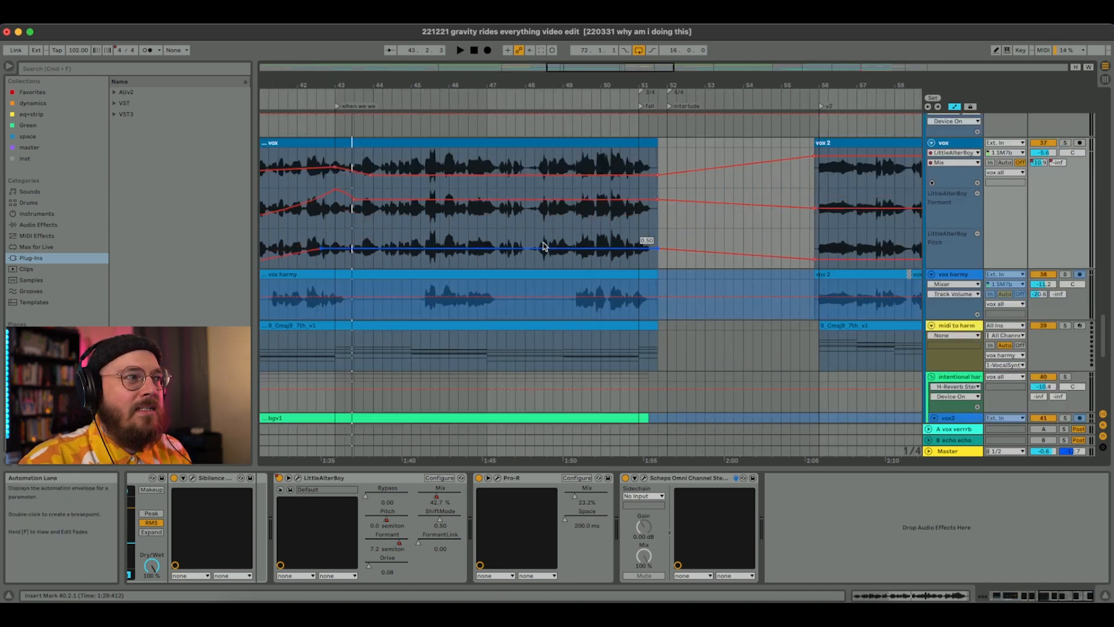
scroll(482, 345, up, 5)
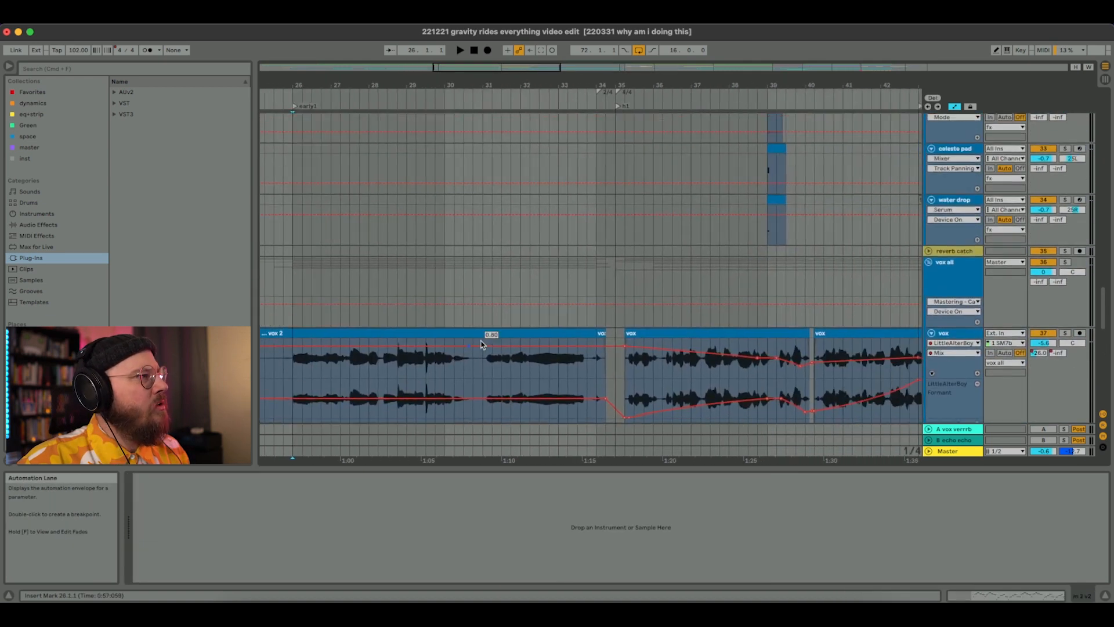
scroll(482, 345, left, 8)
scroll(482, 345, down, 10)
scroll(481, 344, right, 5)
scroll(481, 345, up, 1)
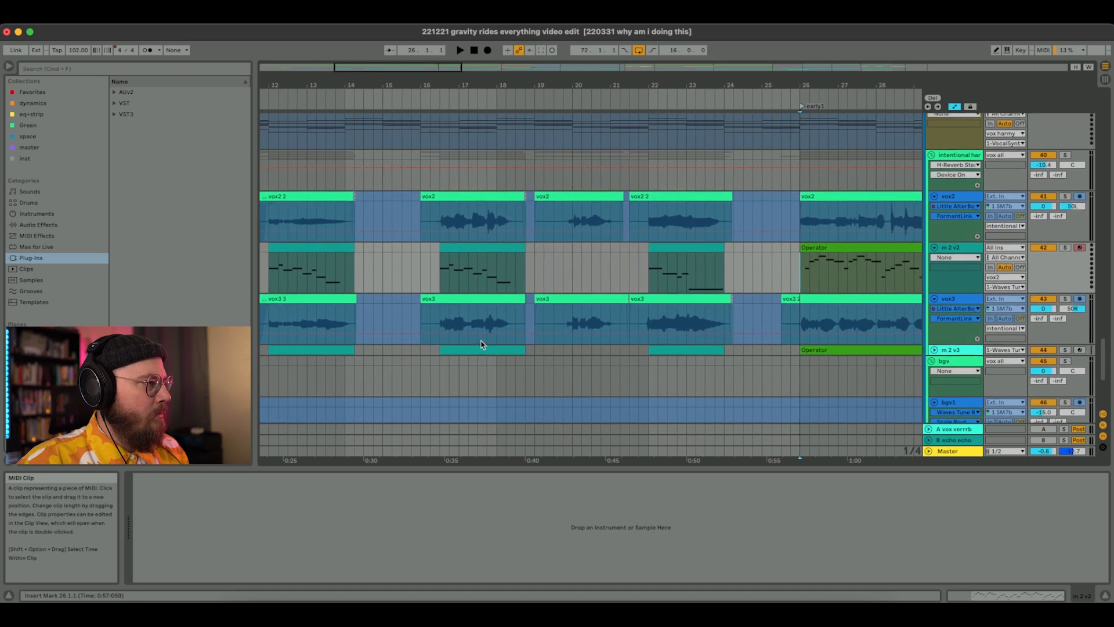
scroll(480, 345, up, 1)
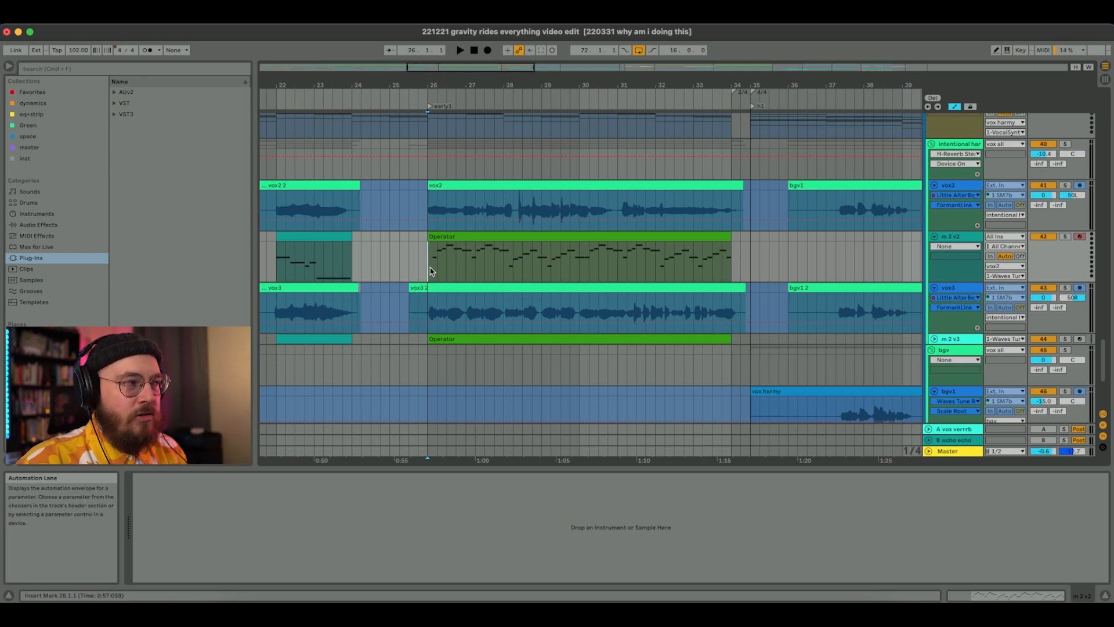
scroll(430, 271, up, 1)
click(427, 213)
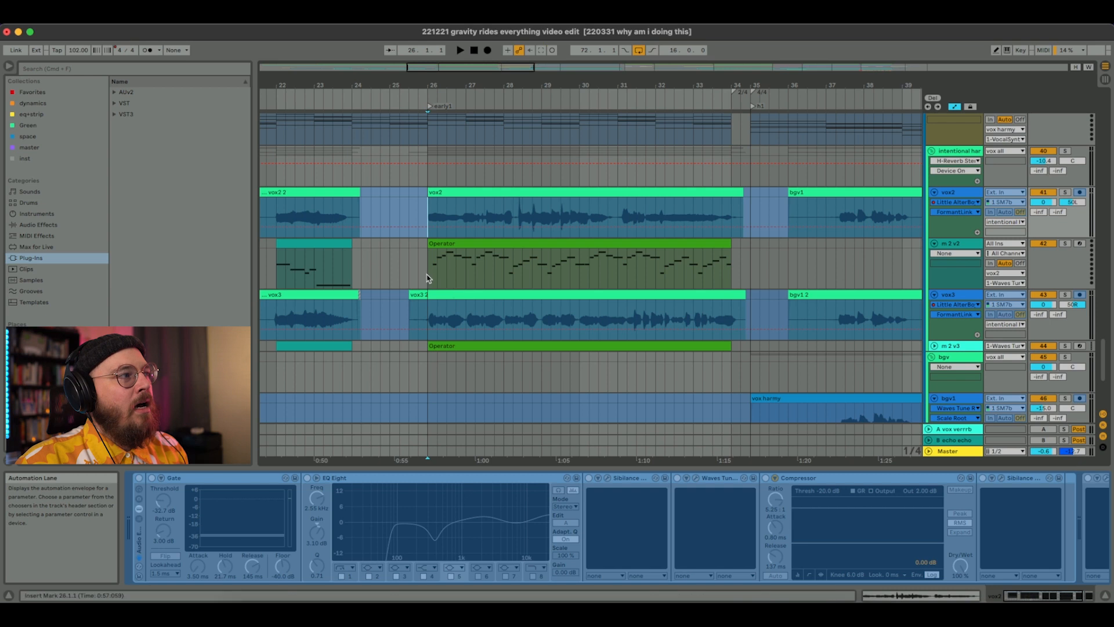
- Unfold the m 2 v3 track and play the soloed intentional harmony group from bar 26
click(933, 346)
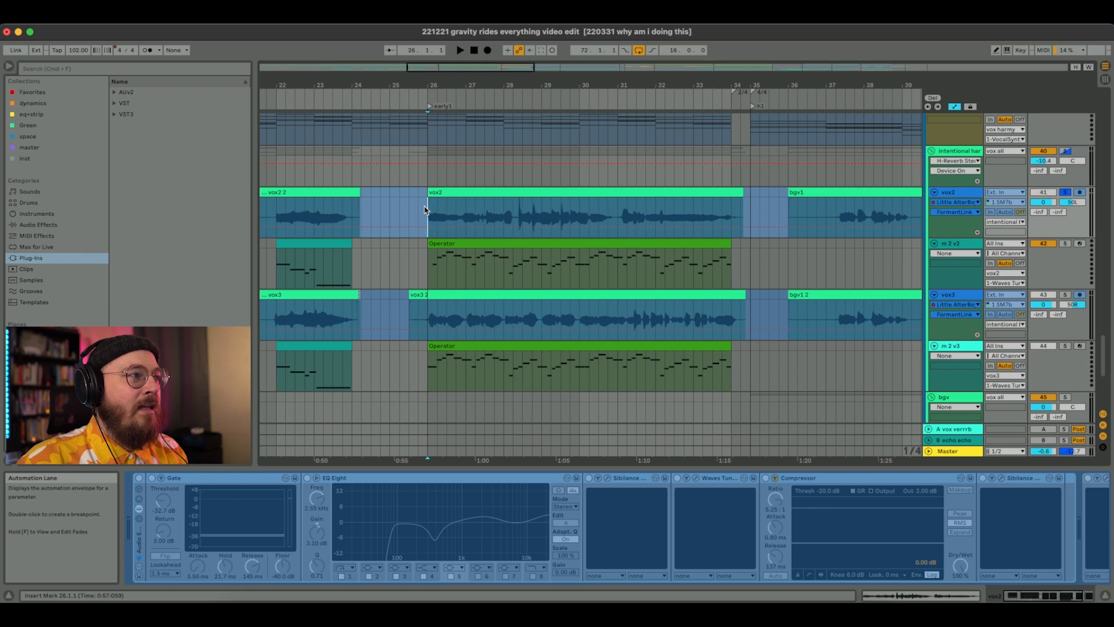
click(950, 150)
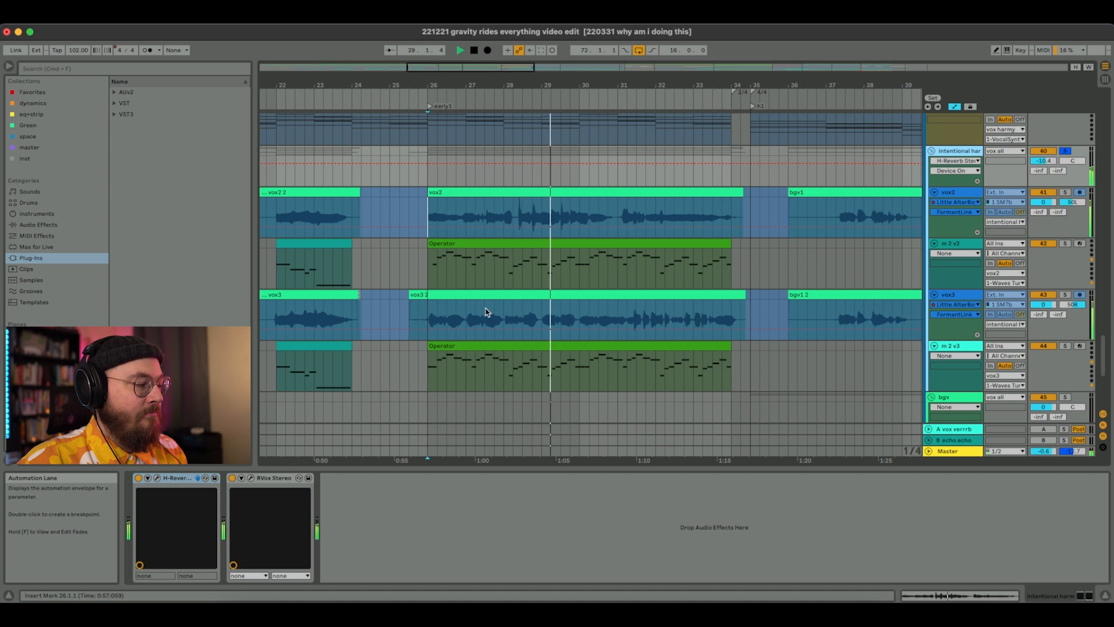
key(space)
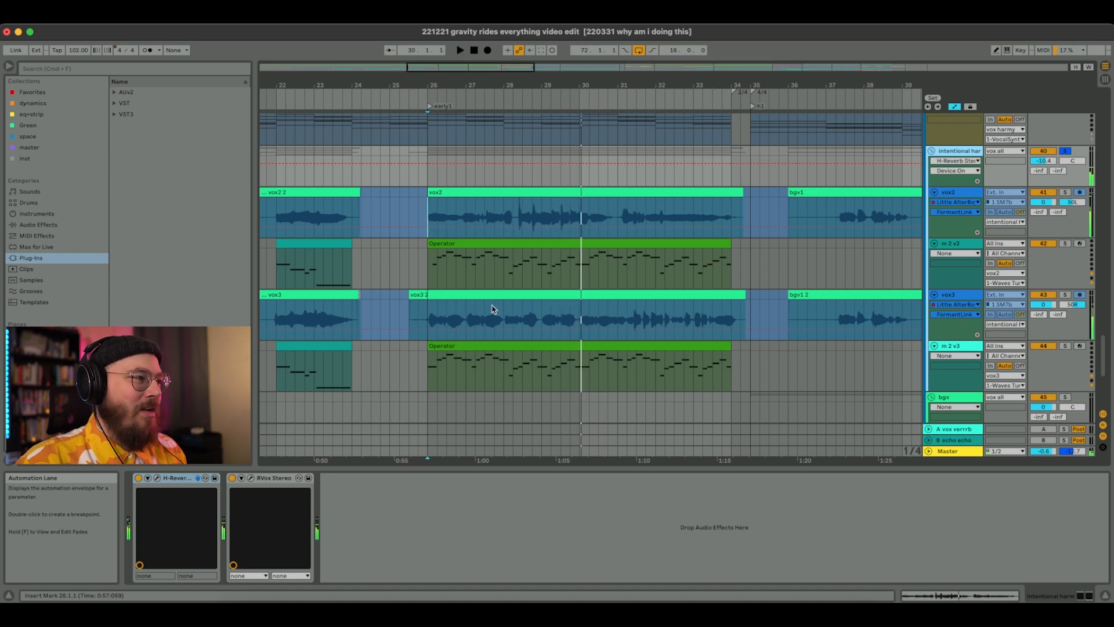